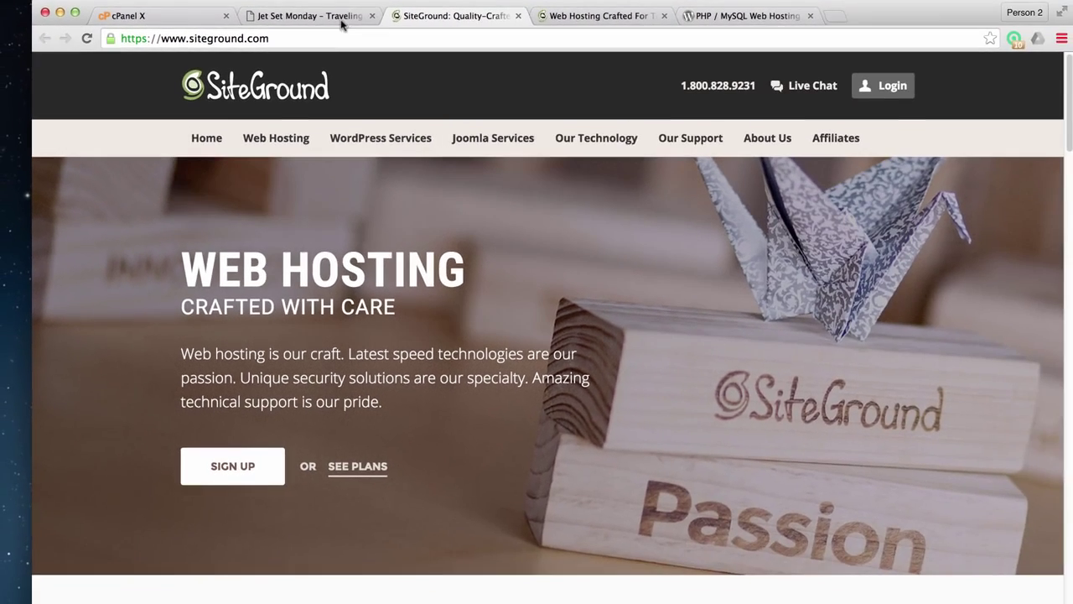
View the Jet Set Monday home page and open its New York City category
click(465, 33)
scroll(597, 293, up, 5)
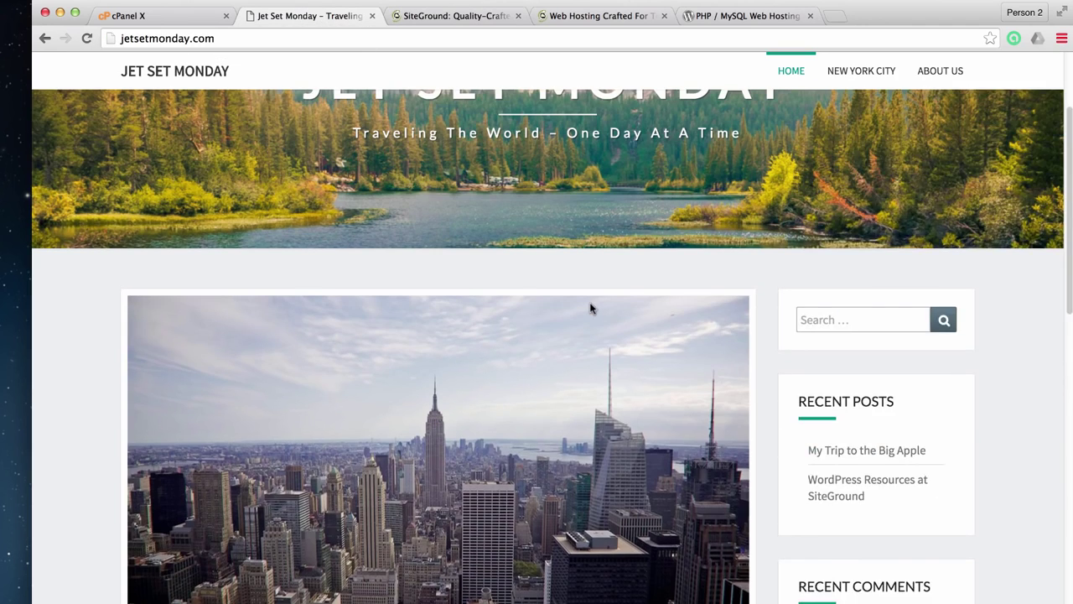
click(861, 74)
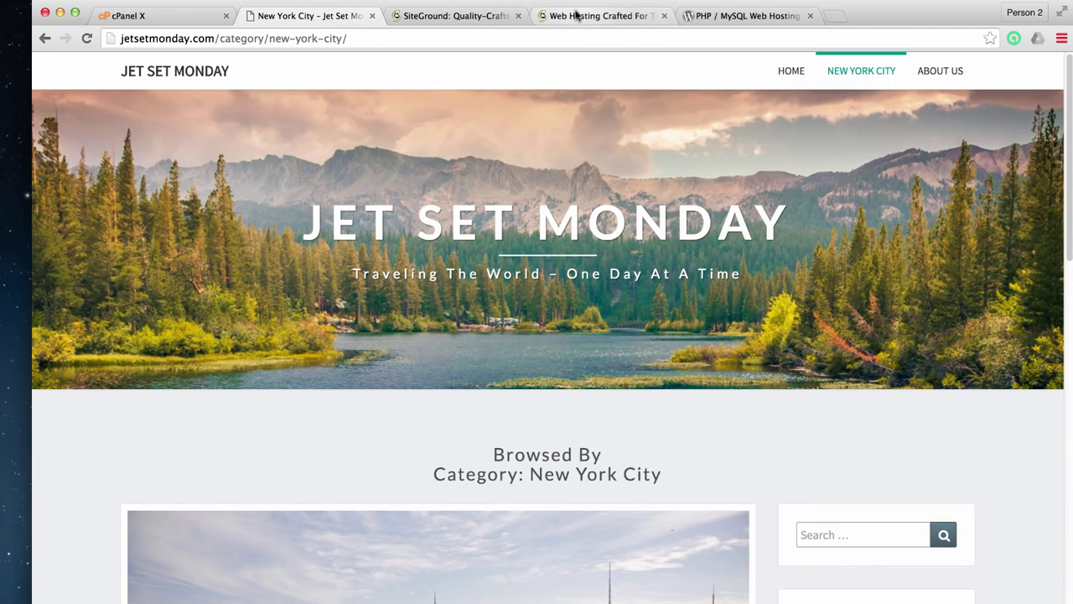
Open the SiteGround web hosting page and look over the plans offered
click(577, 17)
mouse_move(587, 249)
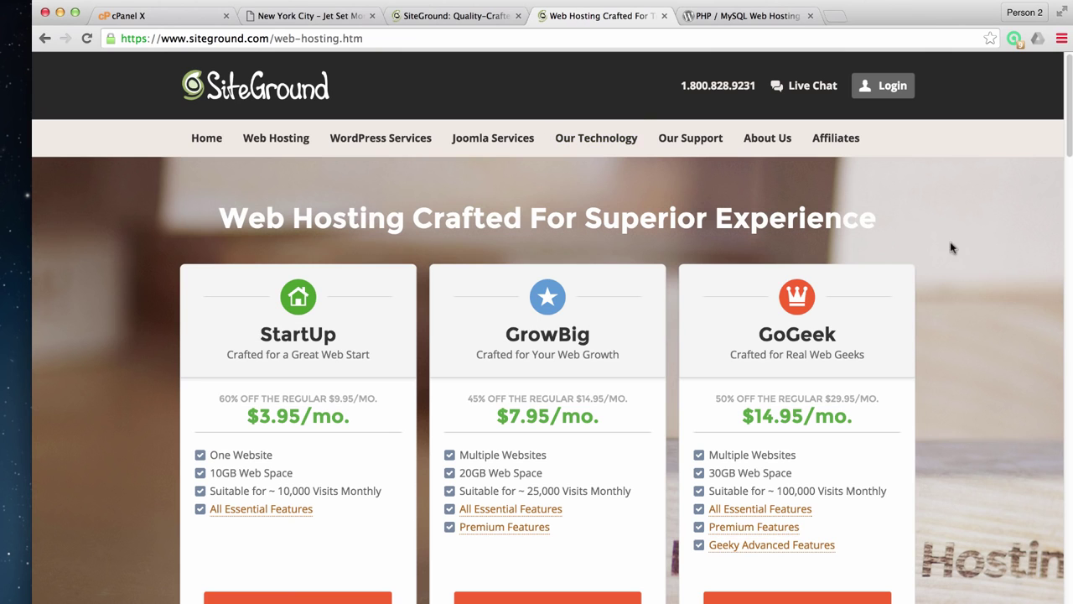
scroll(926, 244, down, 1)
scroll(924, 242, down, 1)
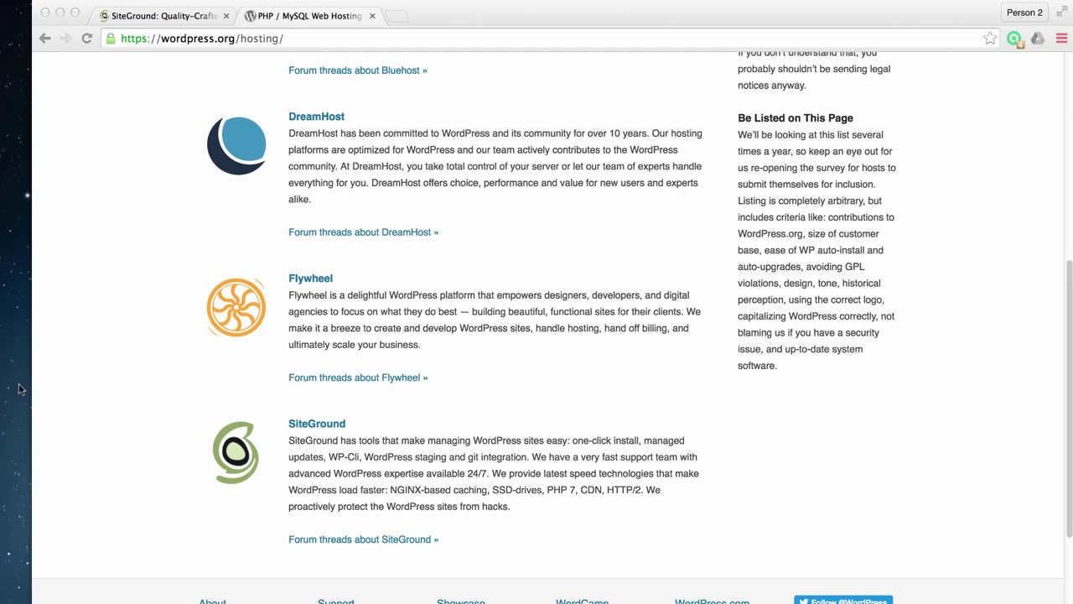
Read the WordPress.org hosting recommendations, covering Bluehost, DreamHost, Flywheel and SiteGround
click(71, 359)
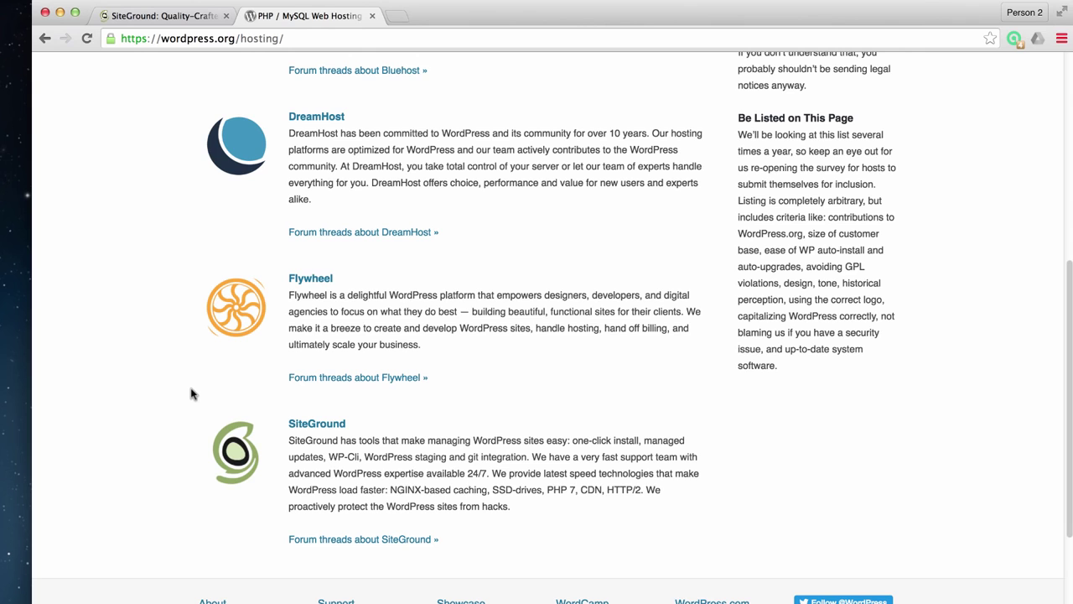
scroll(190, 391, up, 4)
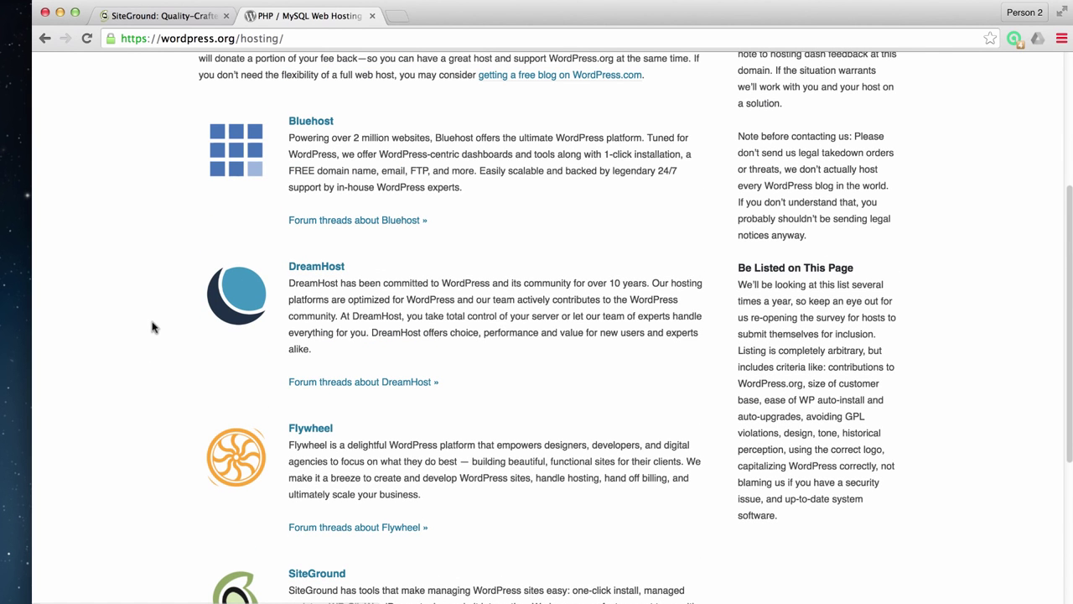
scroll(137, 384, down, 3)
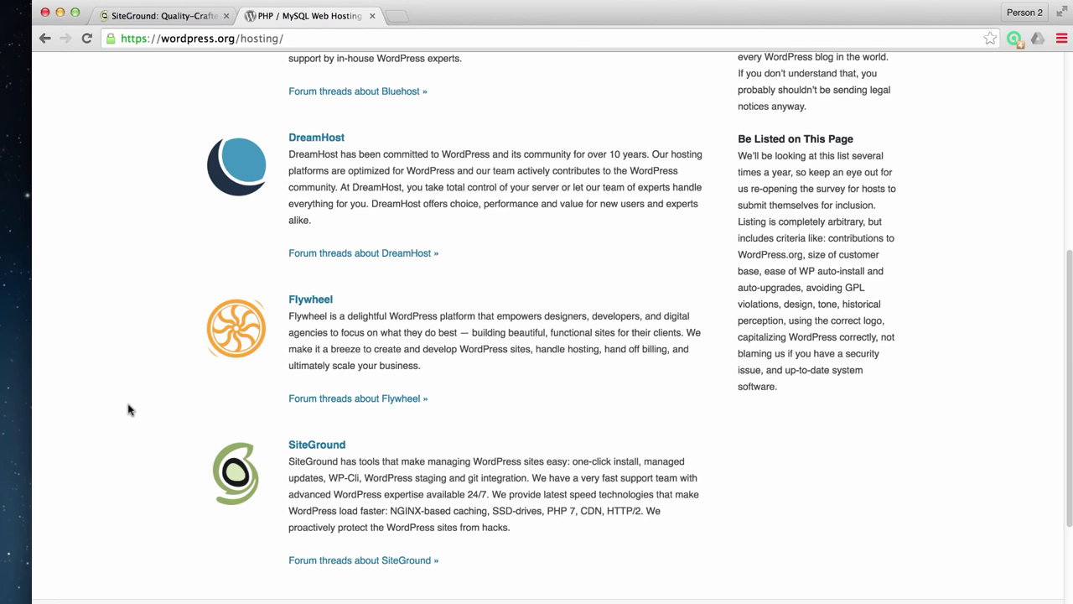
scroll(130, 365, up, 5)
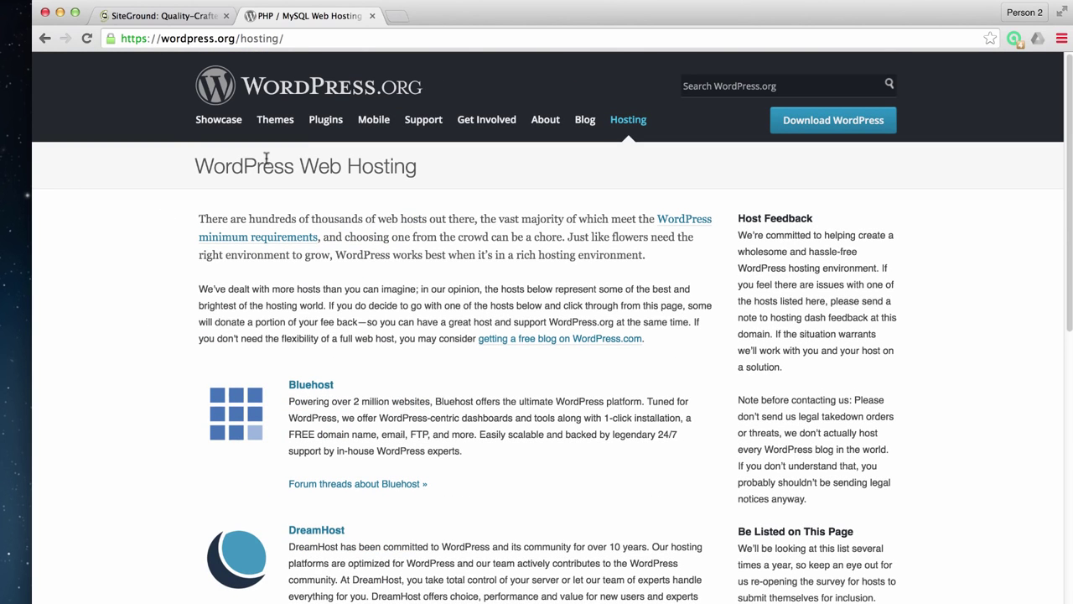
scroll(132, 383, down, 1)
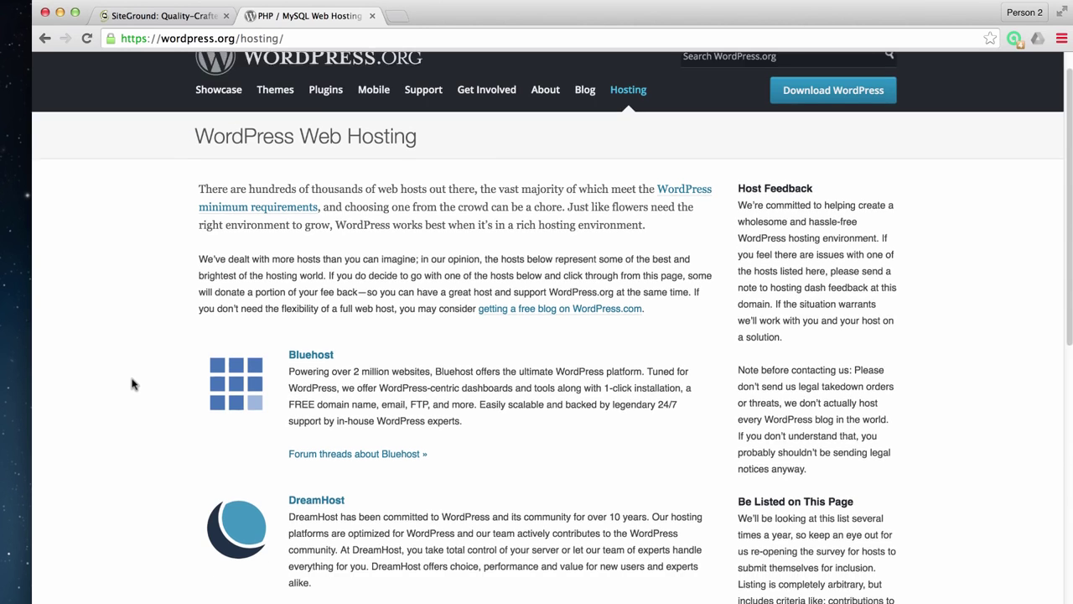
scroll(134, 378, down, 10)
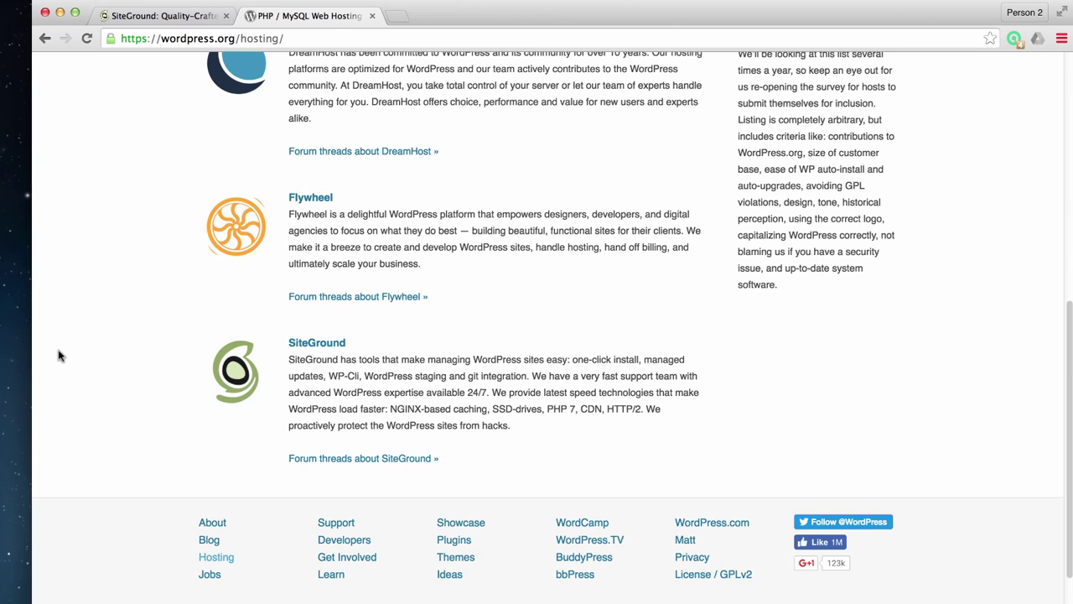
scroll(105, 356, up, 2)
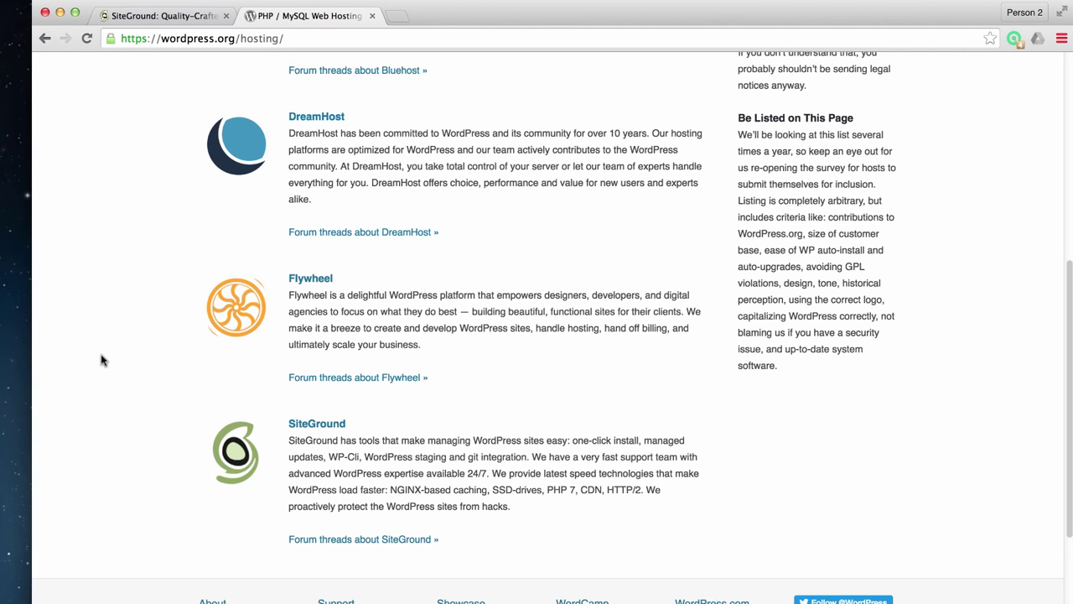
scroll(102, 359, up, 5)
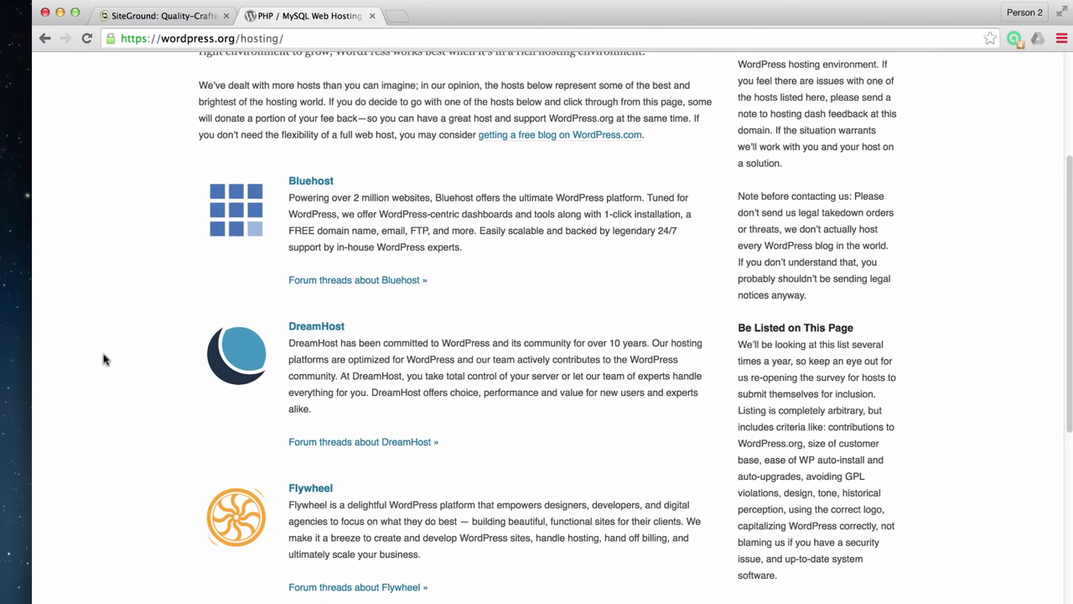
scroll(102, 359, down, 1)
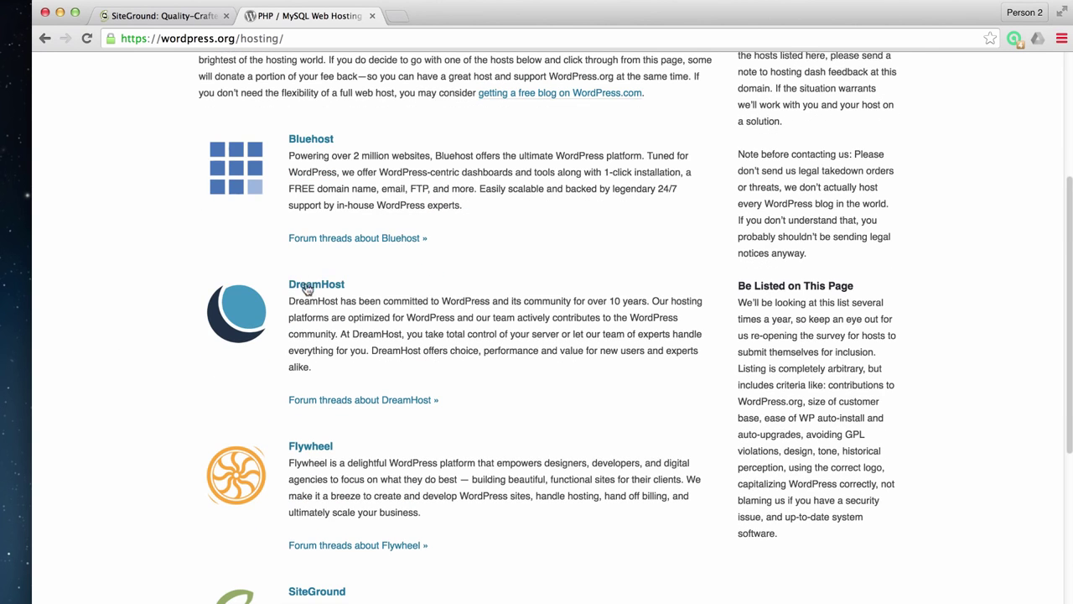
scroll(143, 345, down, 3)
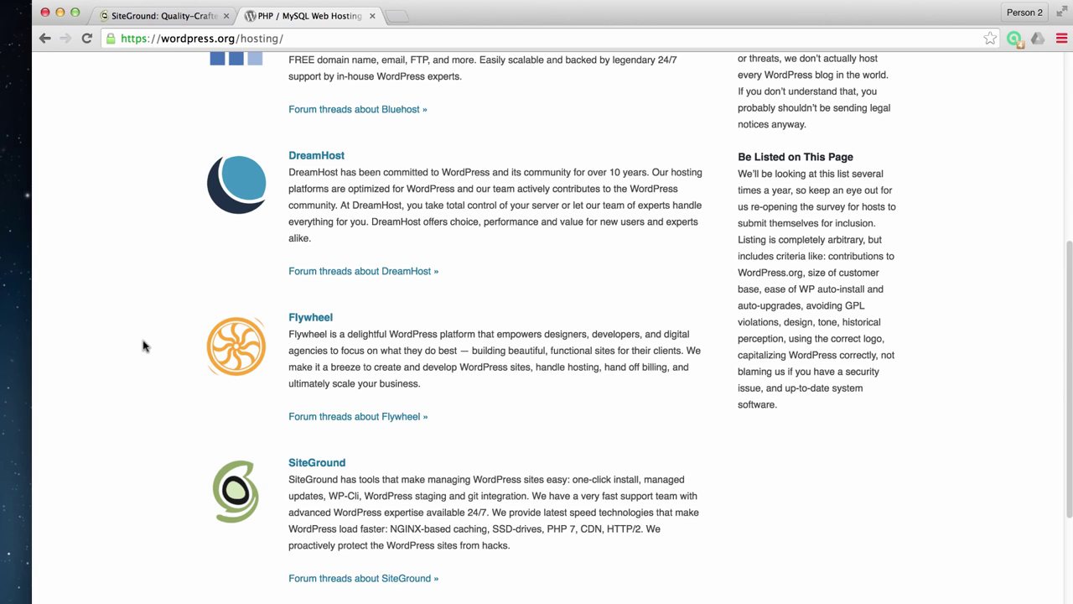
scroll(144, 345, up, 10)
Compare SiteGround's StartUp, GrowBig and GoGeek plans, including the details of their essential, premium and geeky advanced features
click(165, 15)
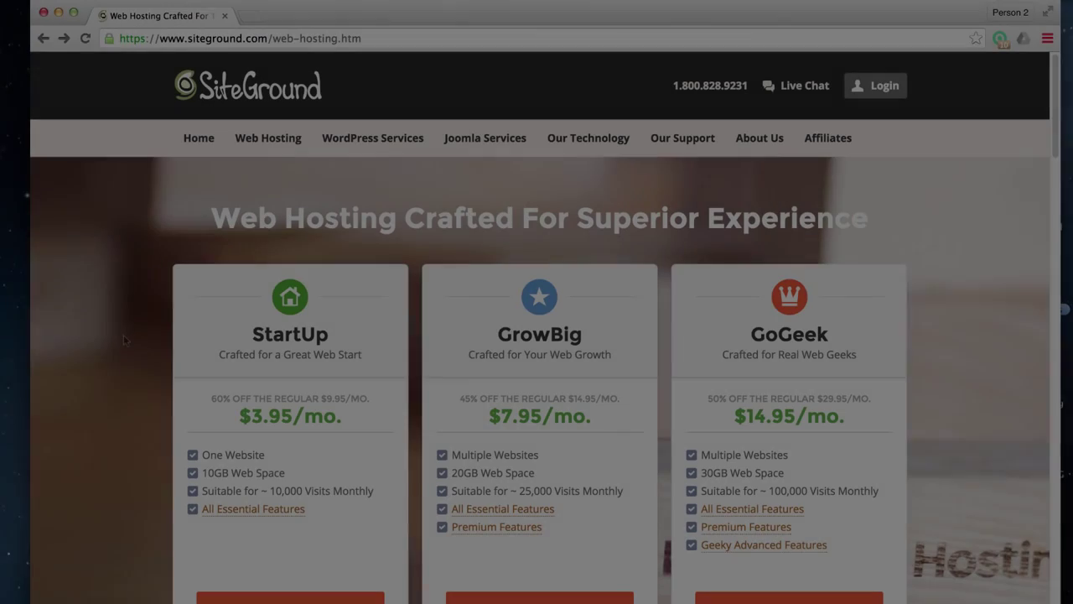
scroll(116, 381, down, 1)
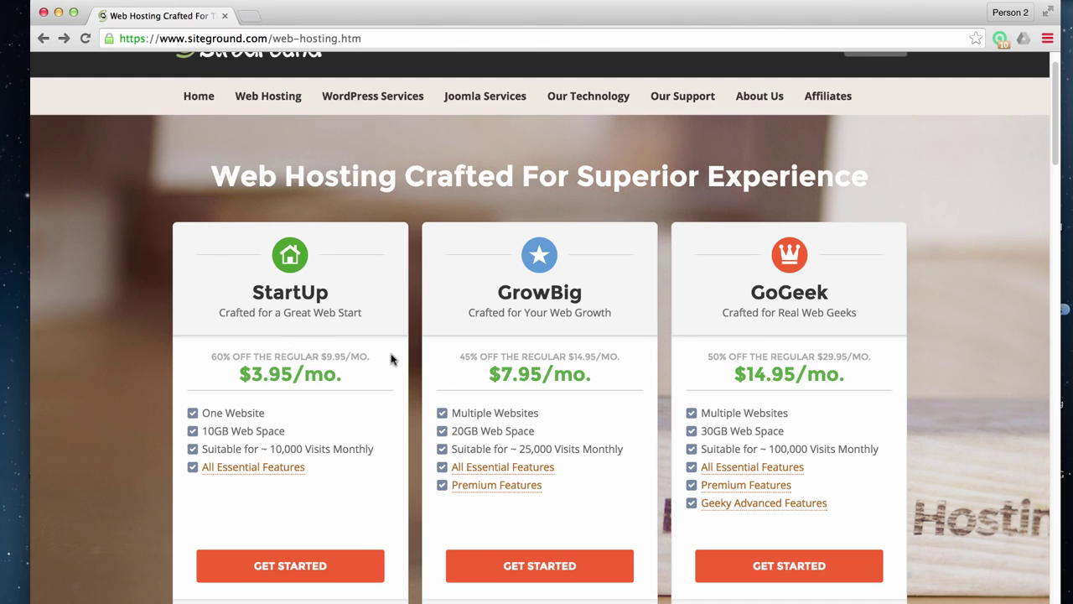
mouse_move(221, 356)
mouse_down()
mouse_move(390, 355)
mouse_move(213, 358)
mouse_up()
mouse_move(508, 486)
mouse_move(813, 501)
mouse_move(517, 484)
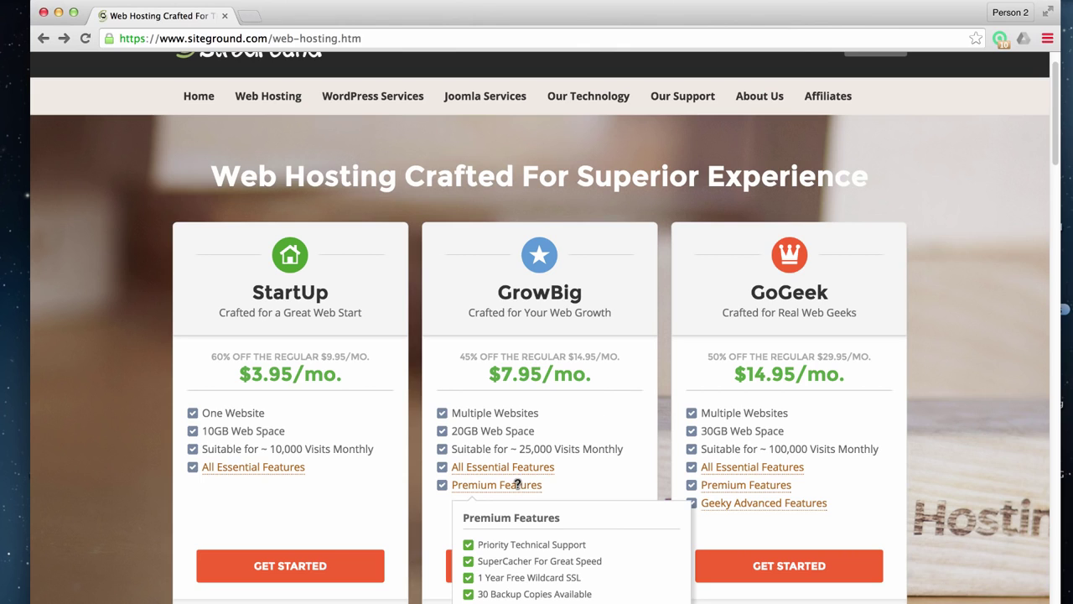
mouse_move(520, 466)
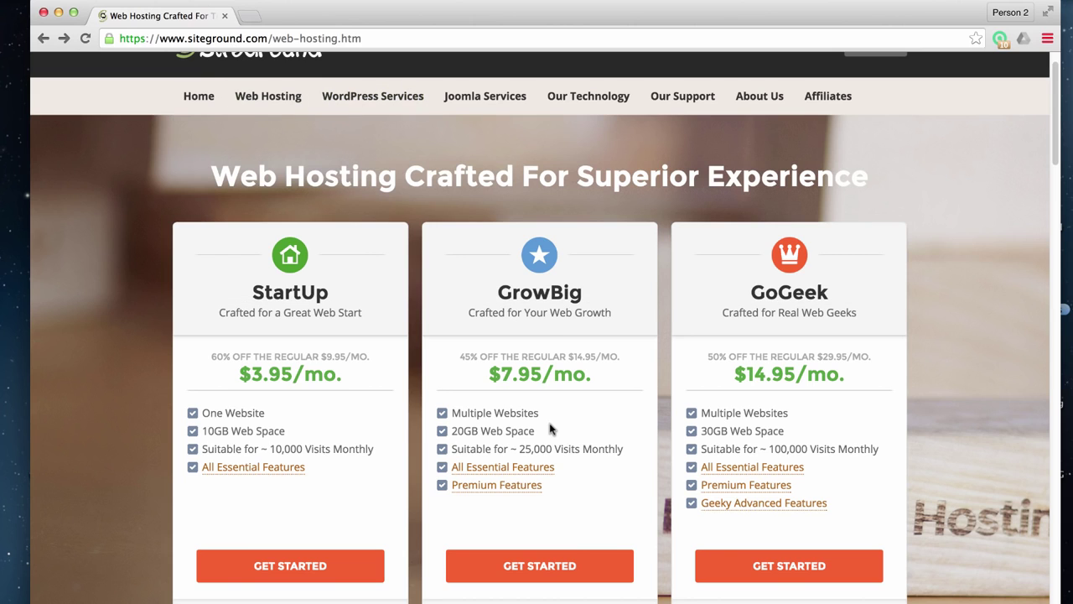
scroll(552, 426, down, 1)
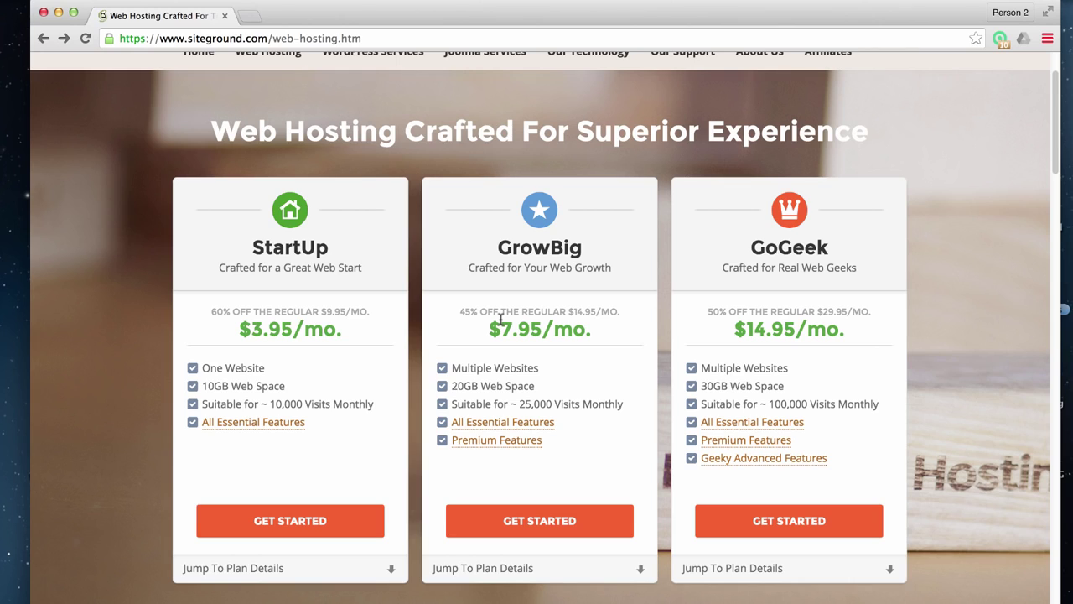
Start an order for the GrowBig plan and proceed with registering jetsetmonday.com as a new domain
click(575, 526)
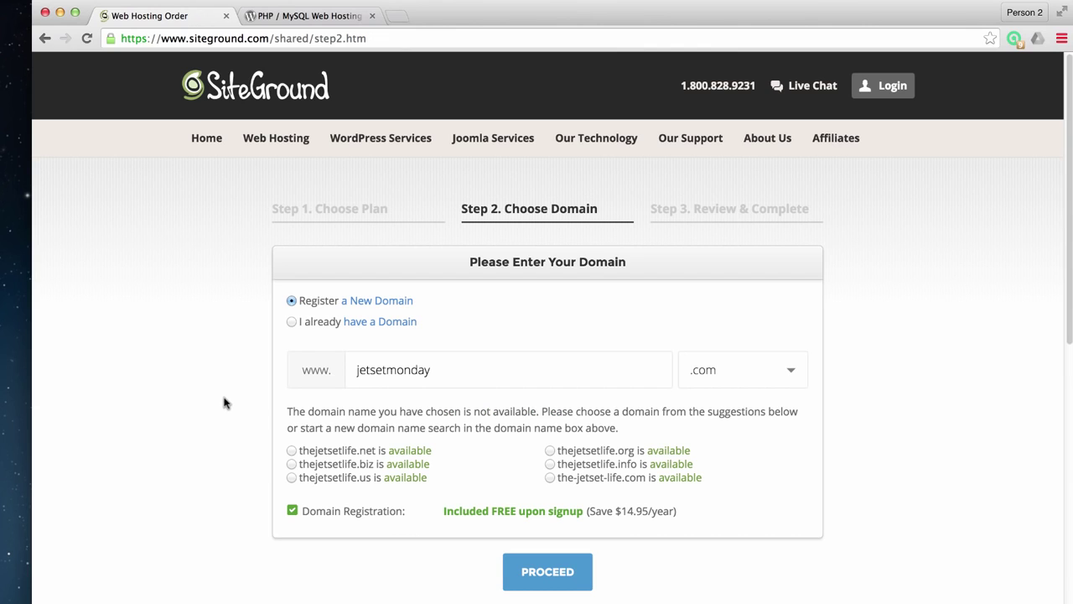
click(543, 577)
click(551, 571)
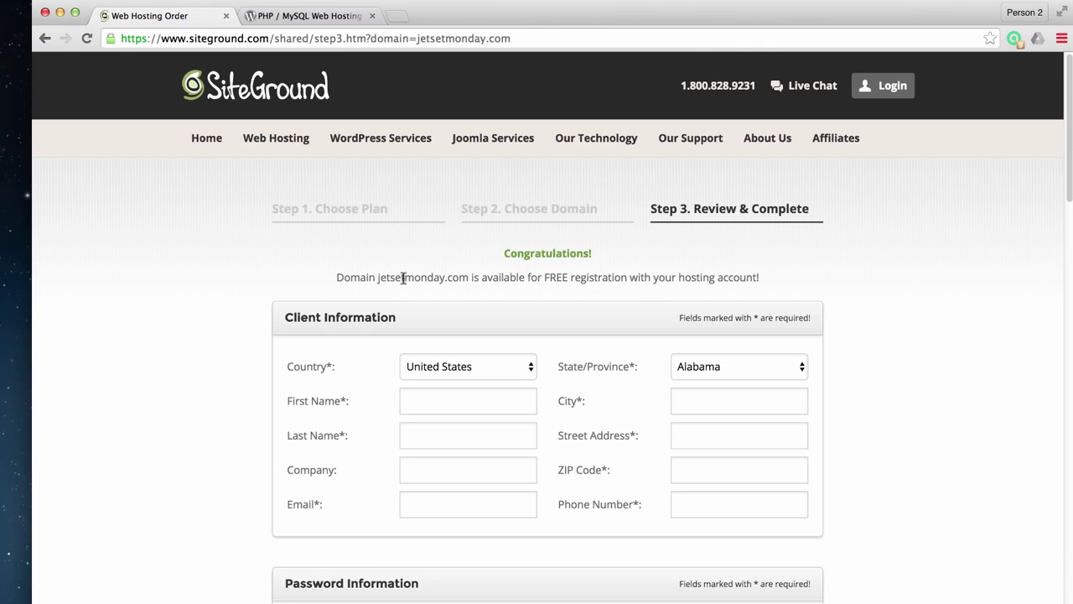
Look over the order form's client, password and payment sections and choose Chicago (USA) as the hosting data center
scroll(479, 411, down, 2)
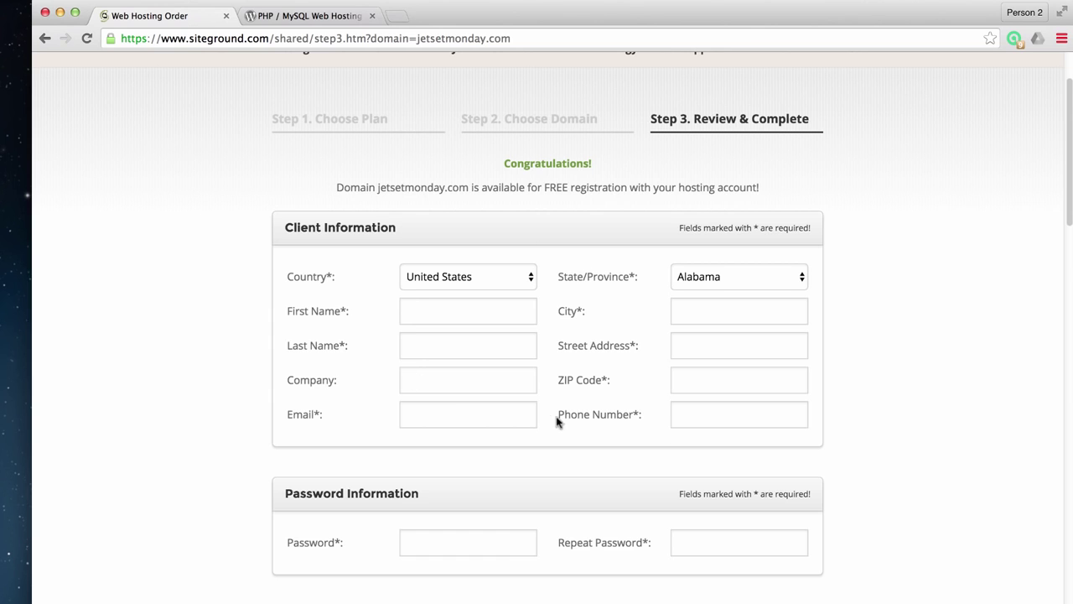
scroll(554, 414, down, 6)
scroll(549, 412, down, 1)
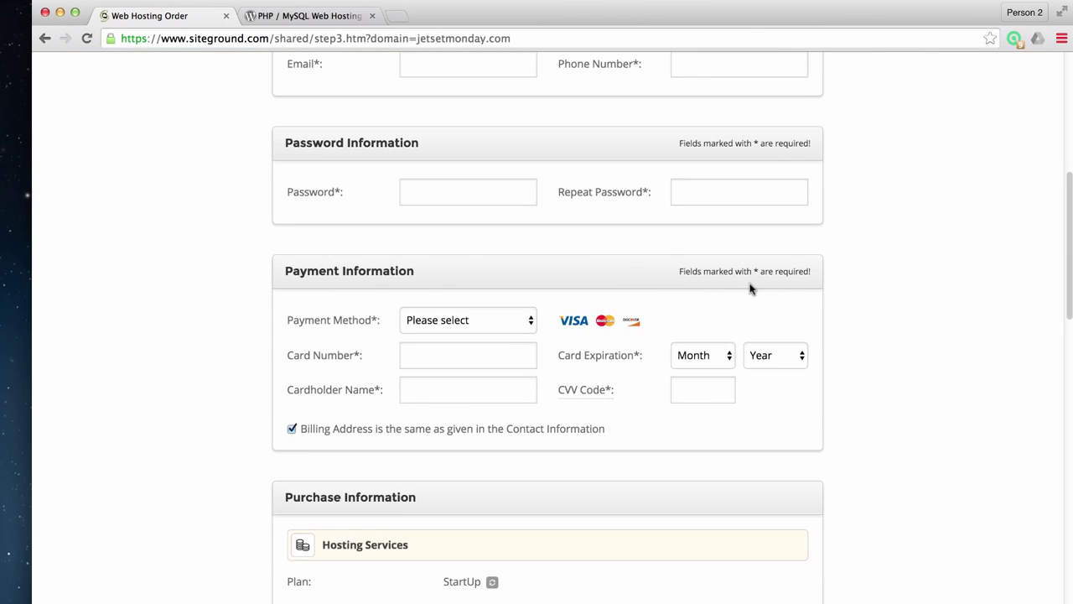
scroll(177, 283, down, 8)
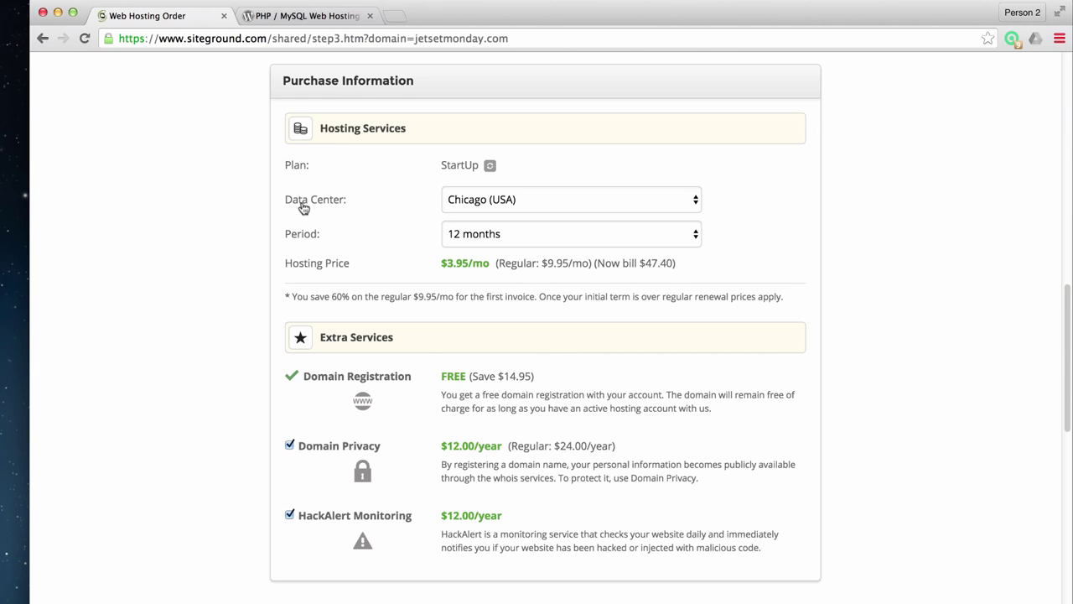
click(596, 201)
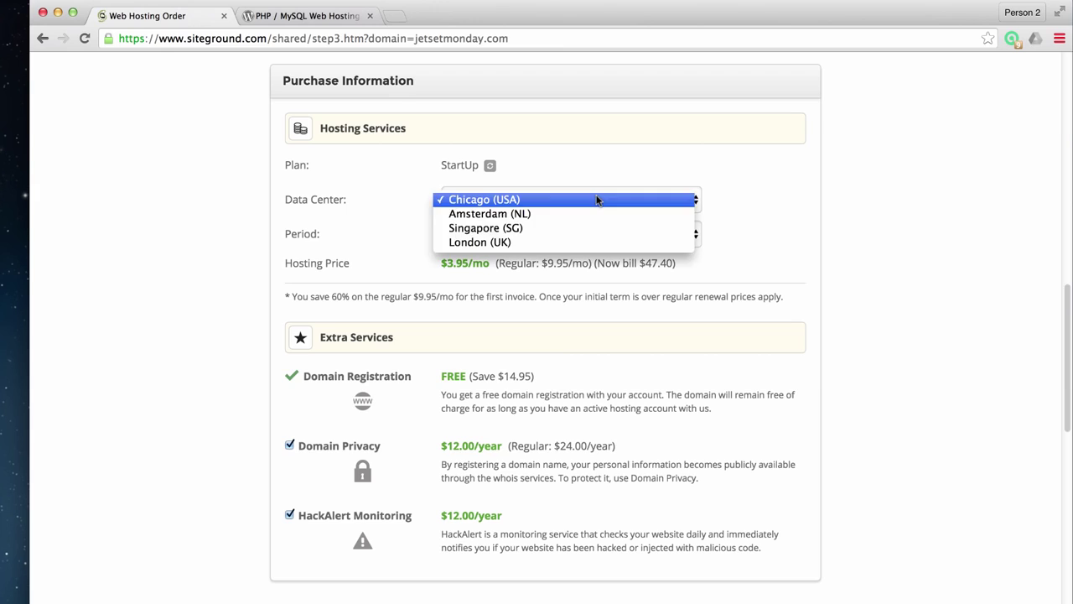
click(249, 208)
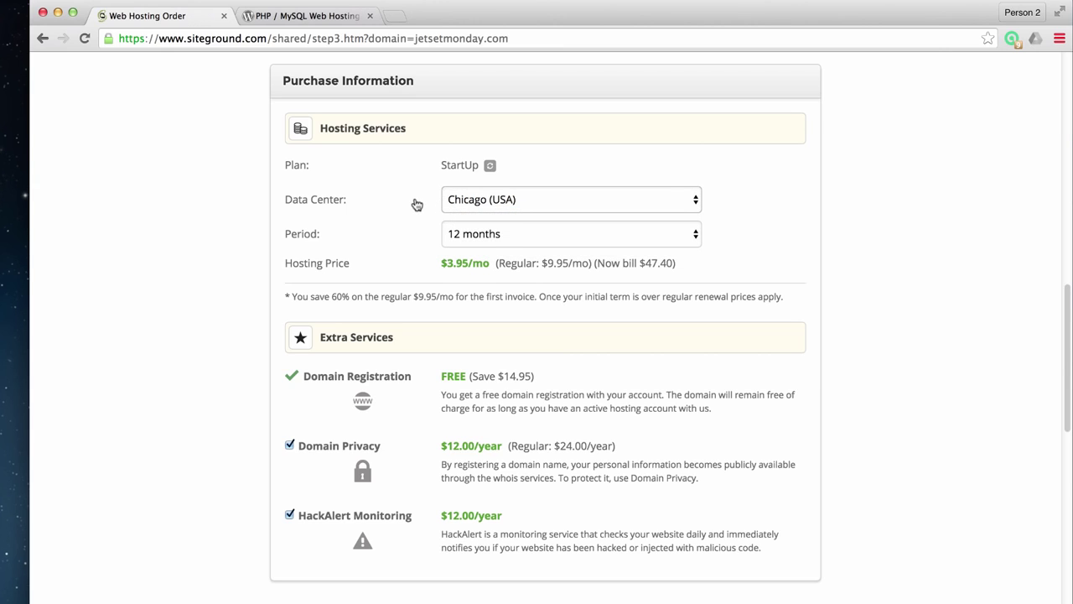
click(493, 201)
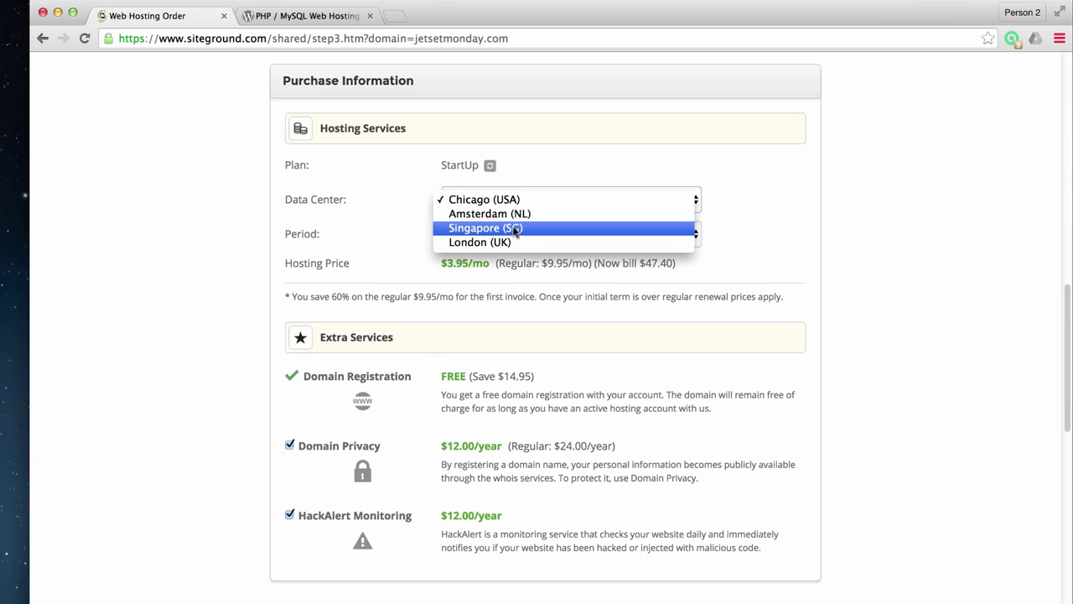
click(235, 224)
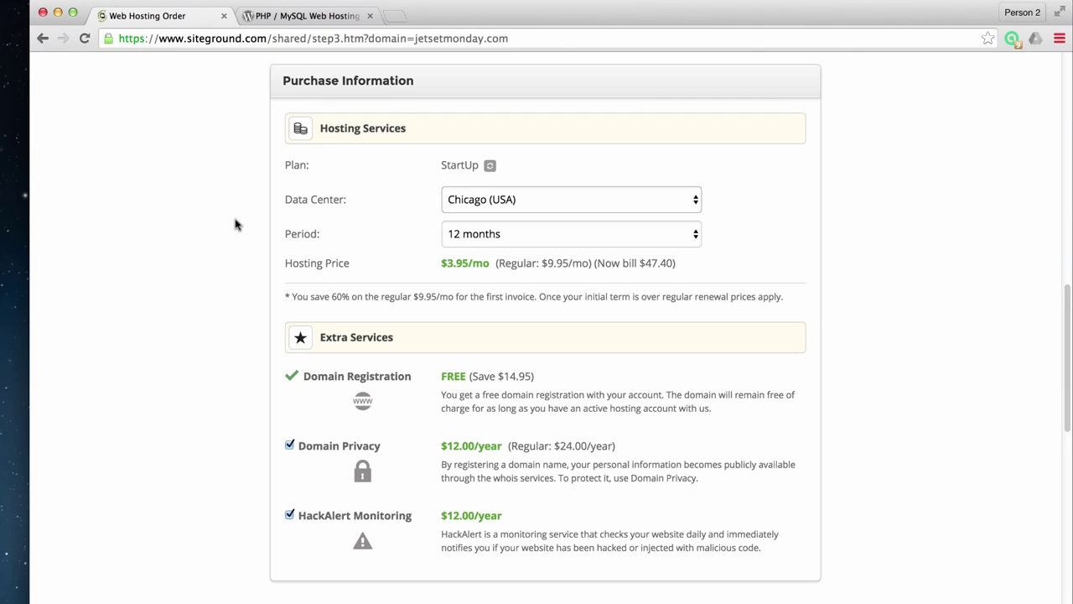
click(555, 198)
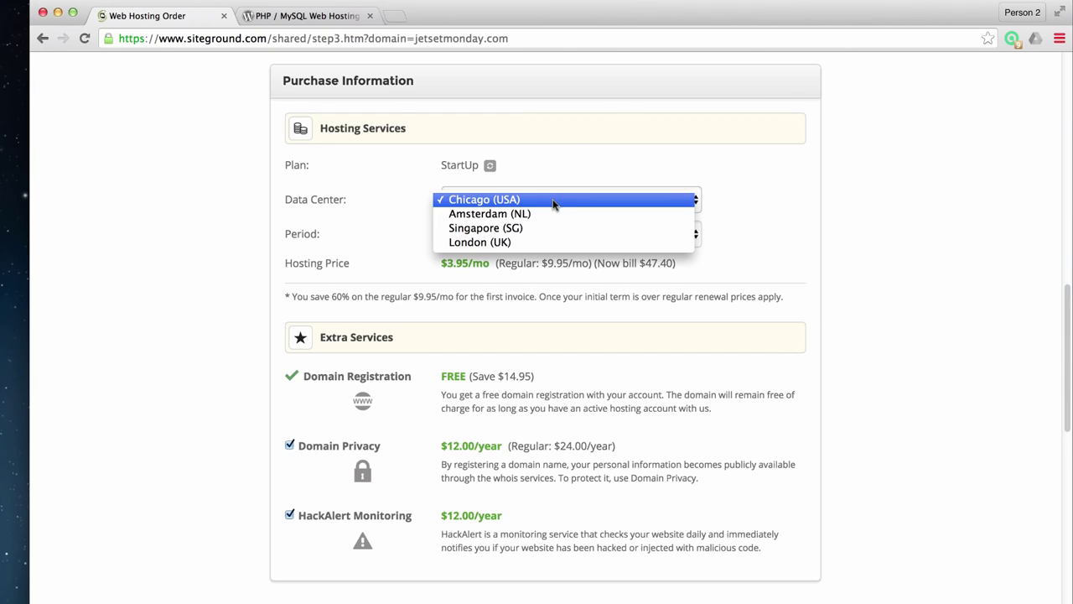
click(541, 202)
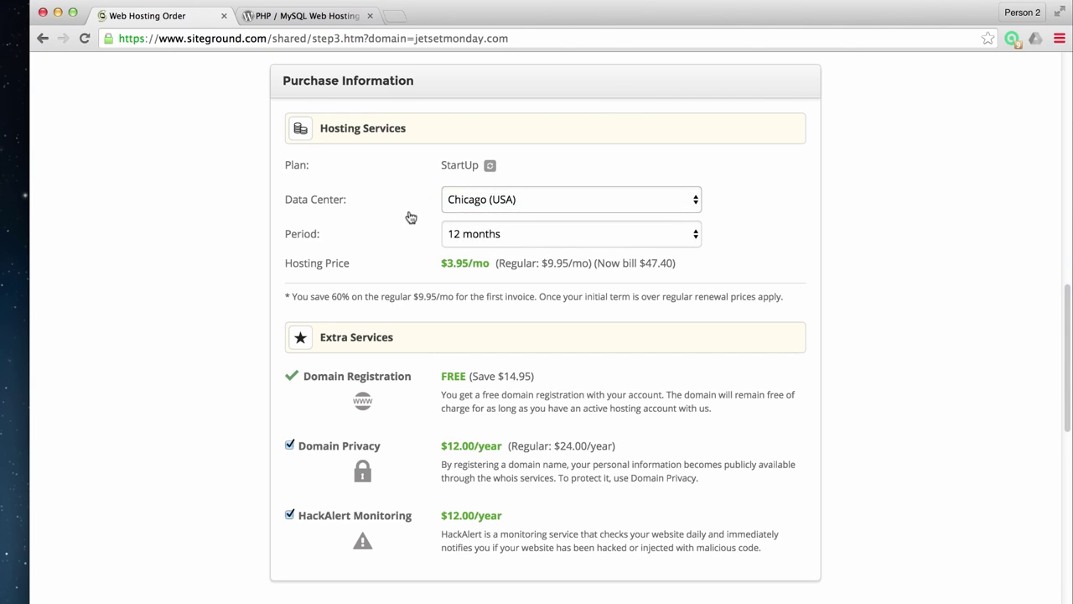
Try a 24-month hosting period and return the period to 12 months
click(523, 233)
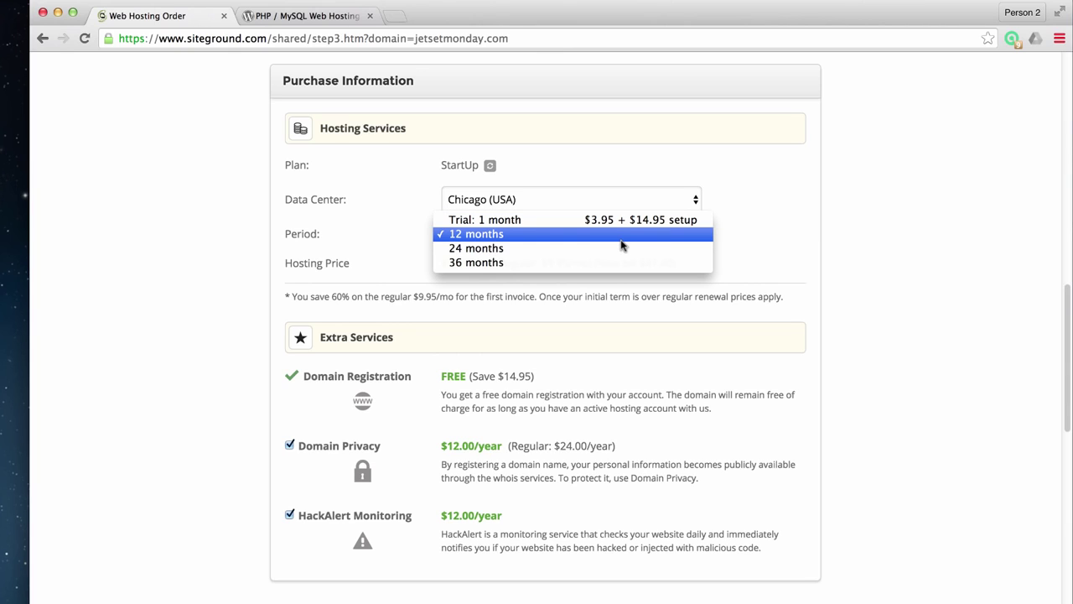
click(576, 248)
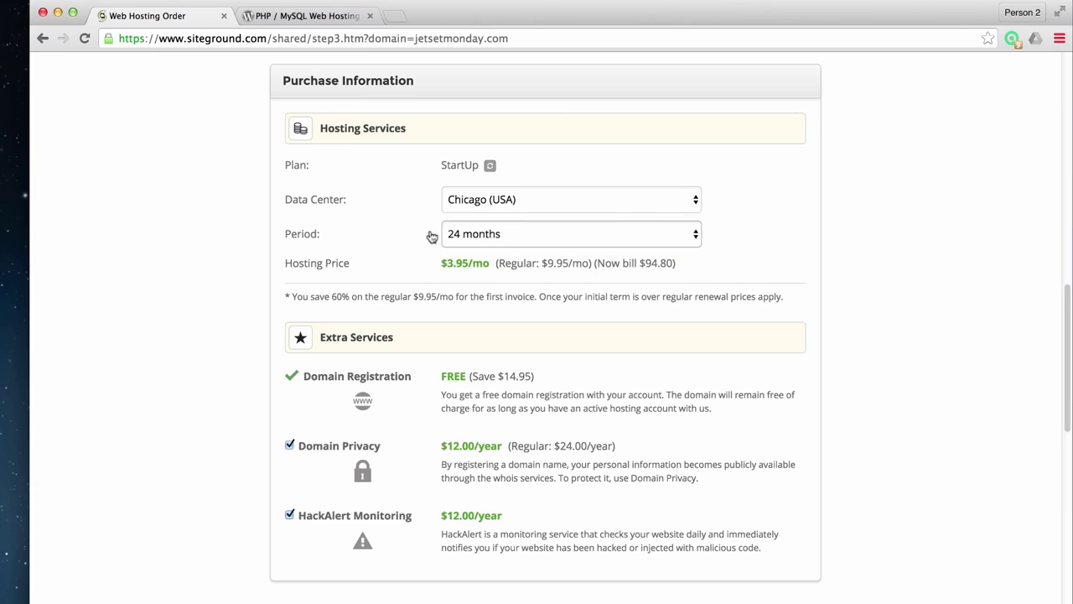
click(504, 234)
click(490, 219)
click(503, 235)
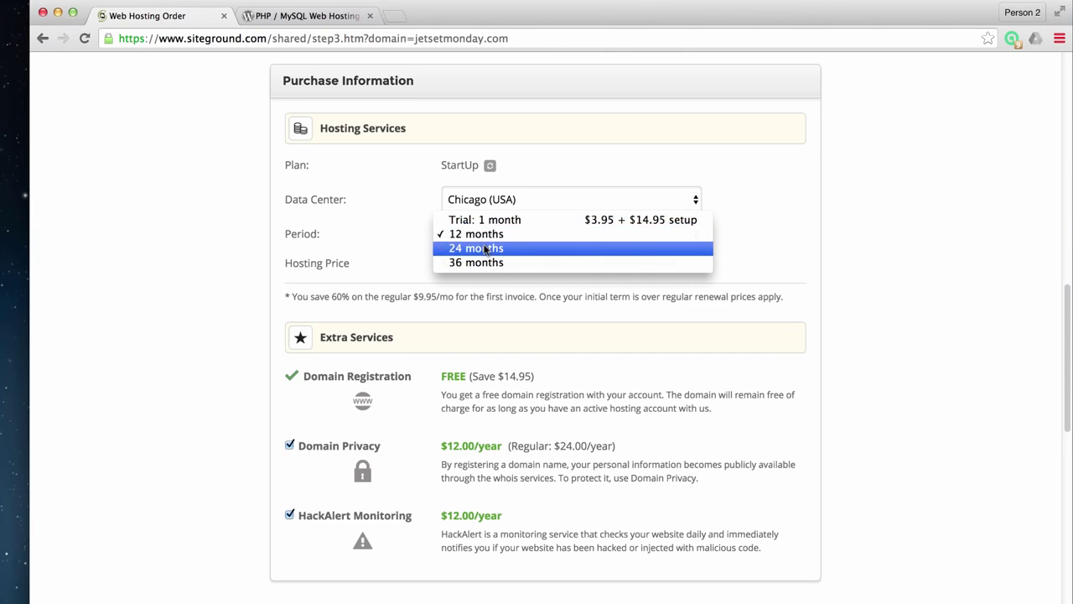
click(383, 232)
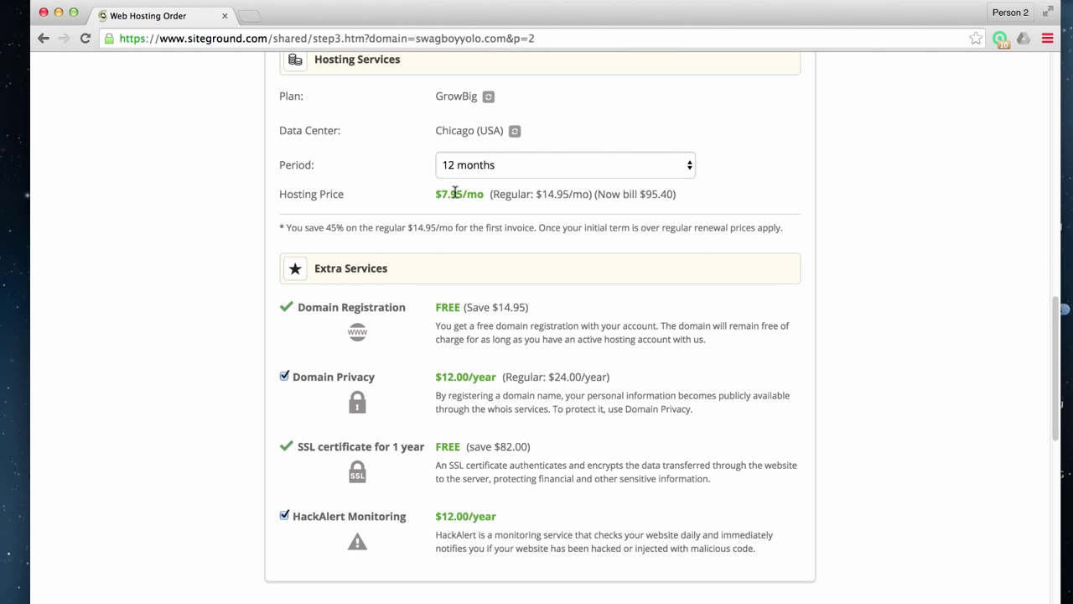
Review the extra services and the total of the hosting order
scroll(407, 264, down, 1)
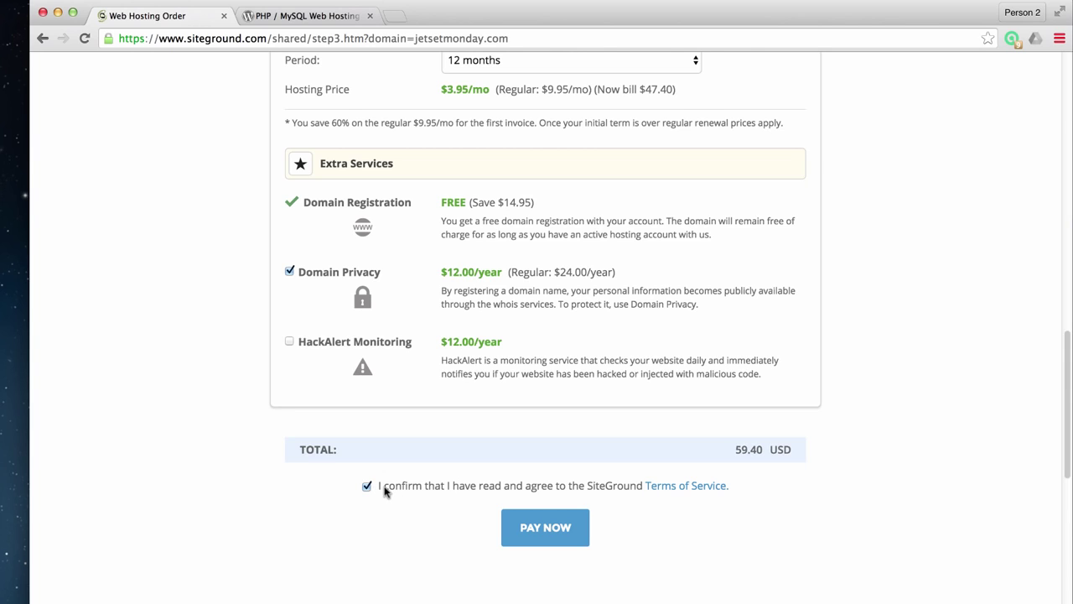
Pay for the hosting order and continue to the customer area, declining the account setup wizard's help
click(537, 528)
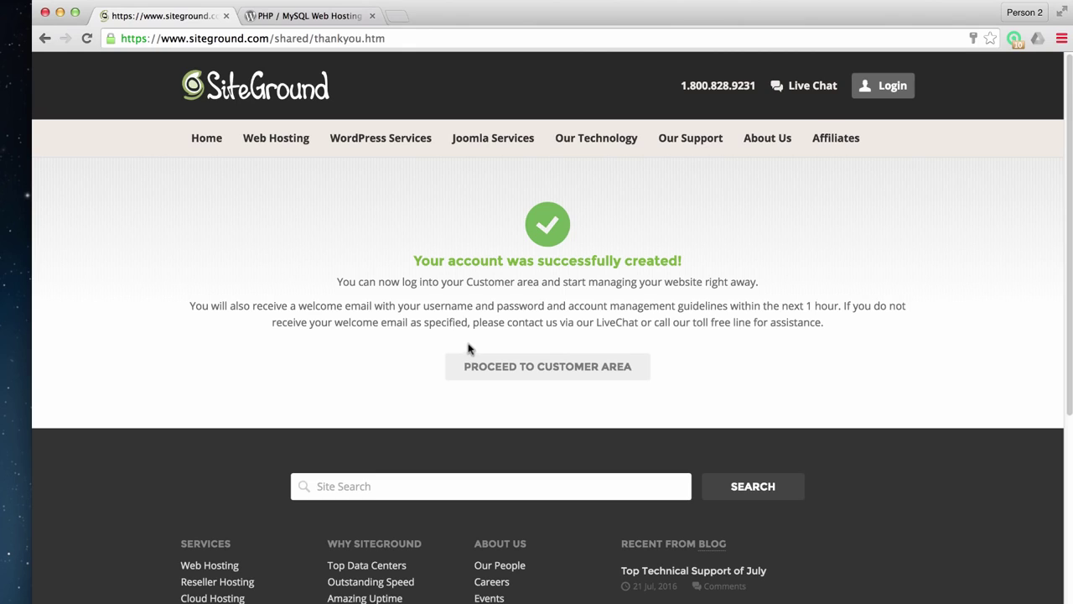
click(558, 373)
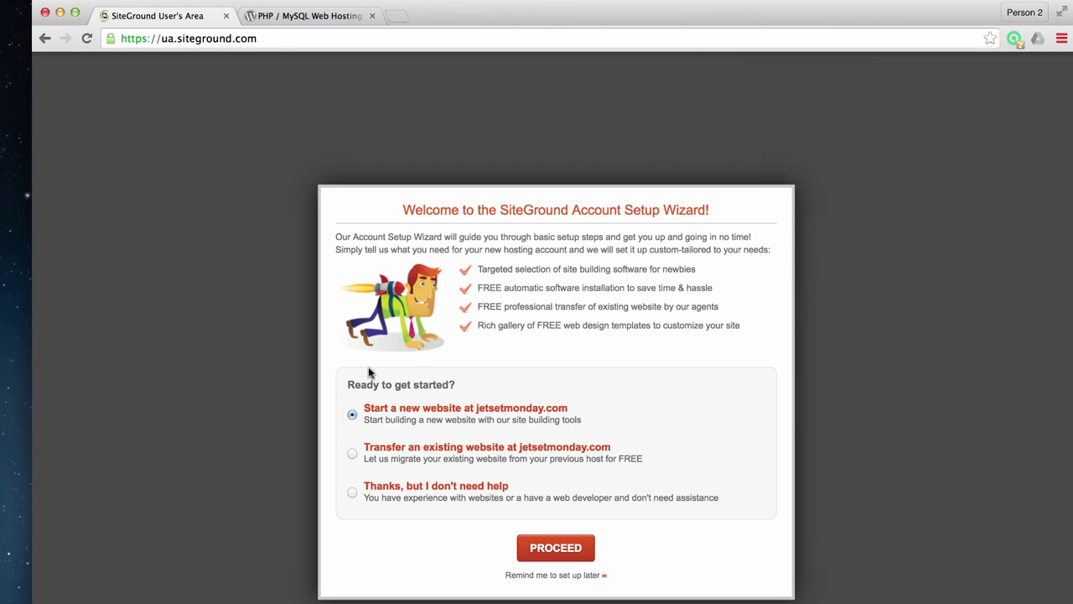
click(352, 492)
click(551, 546)
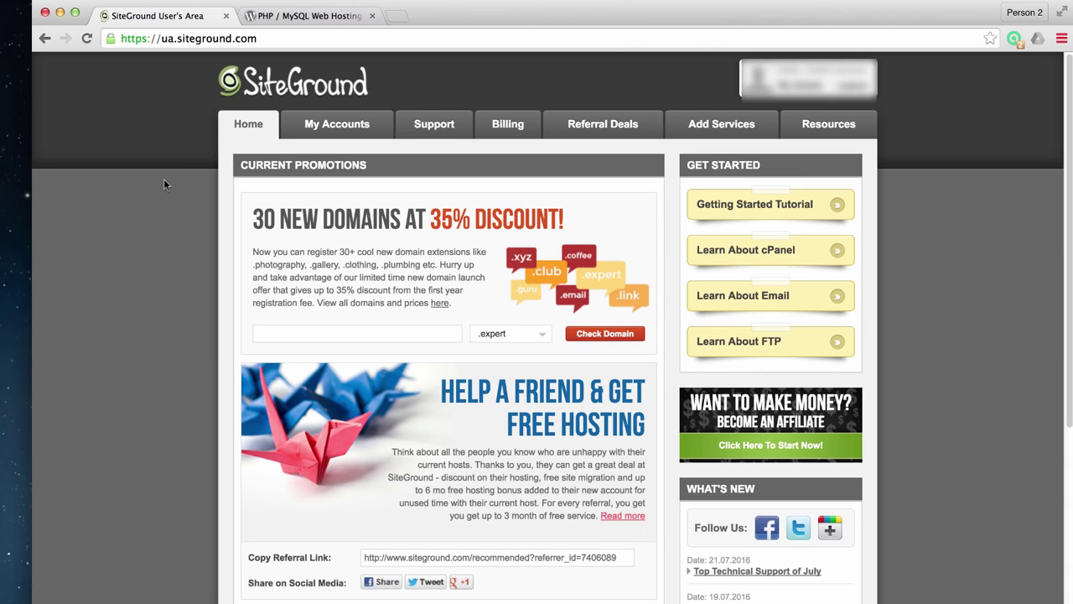
Open cPanel for the jetsetmonday.com hosting account with secure access
click(341, 124)
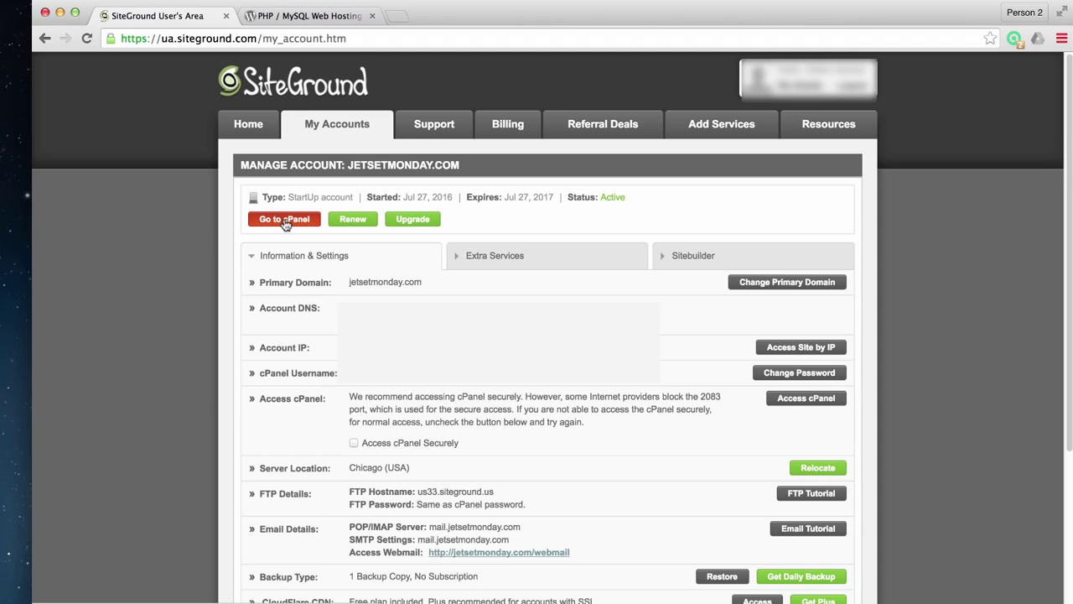
click(285, 221)
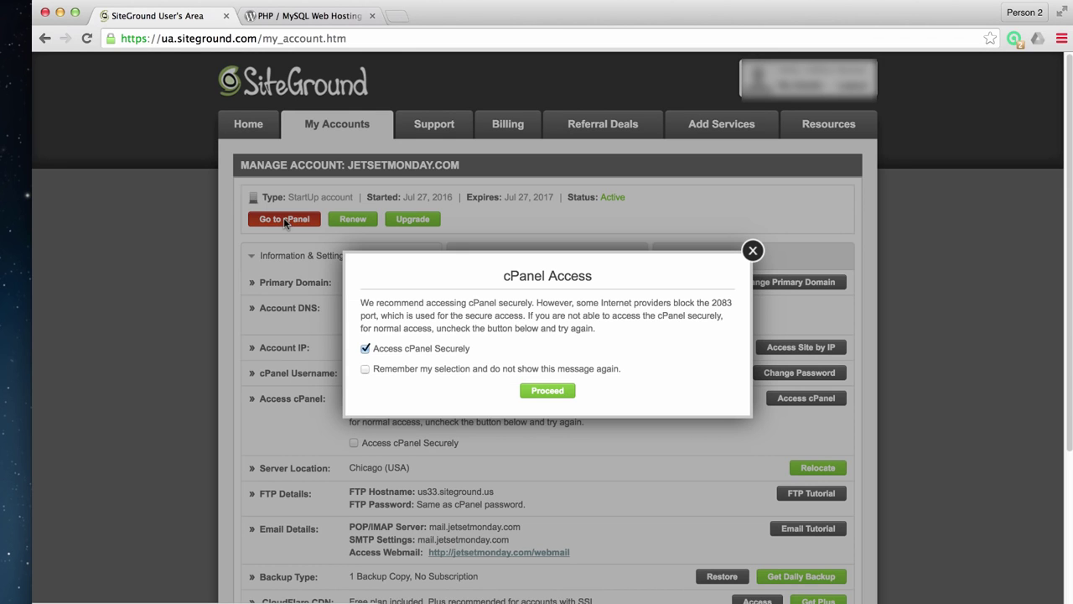
click(537, 391)
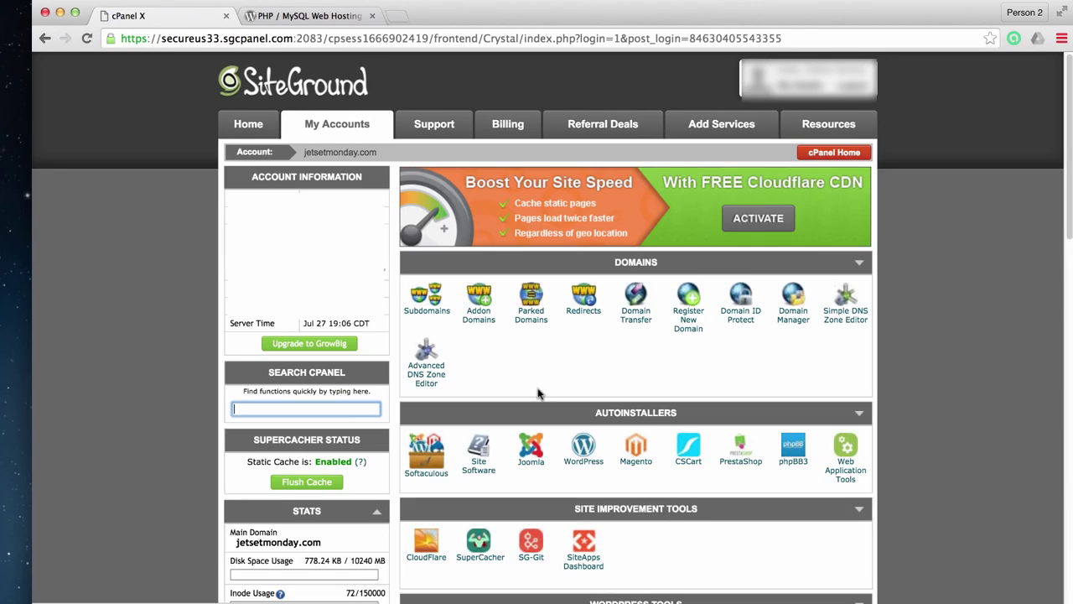
click(181, 243)
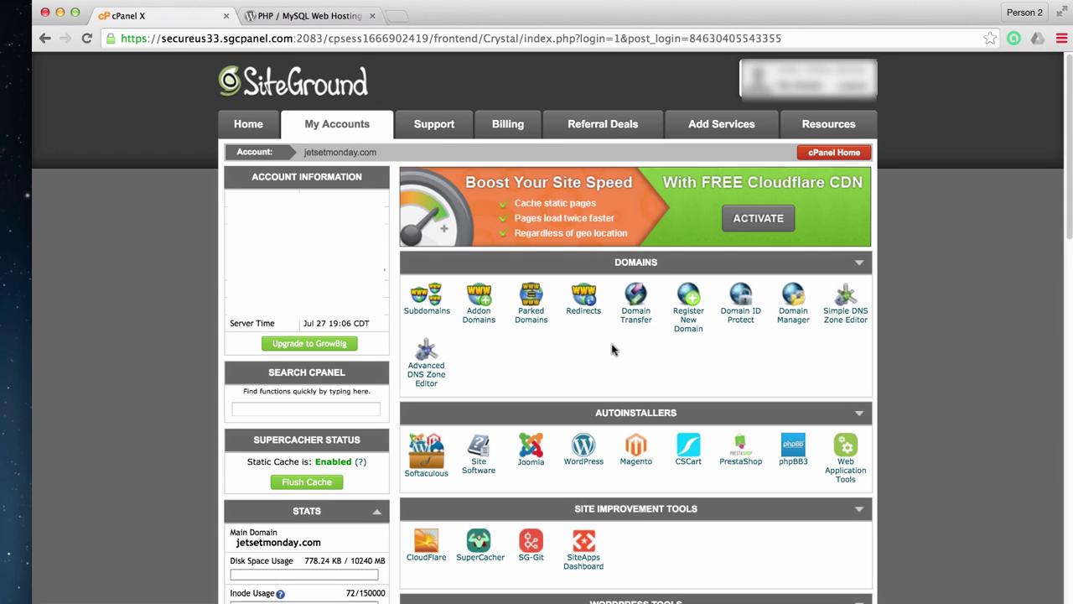
Open the WordPress installer from the WordPress tools and bring up its installation form
scroll(587, 357, down, 5)
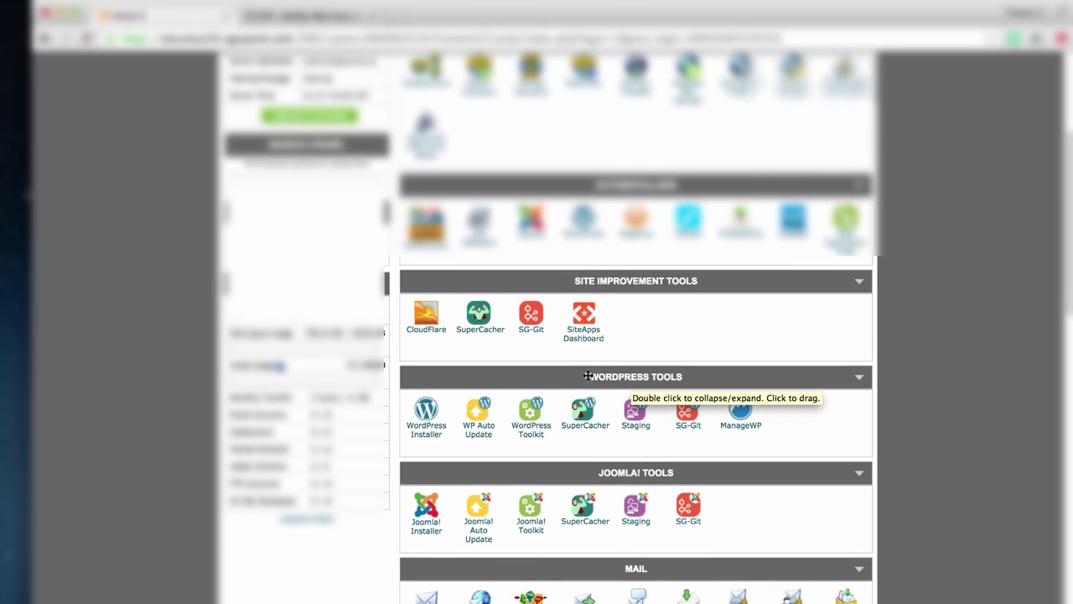
click(428, 432)
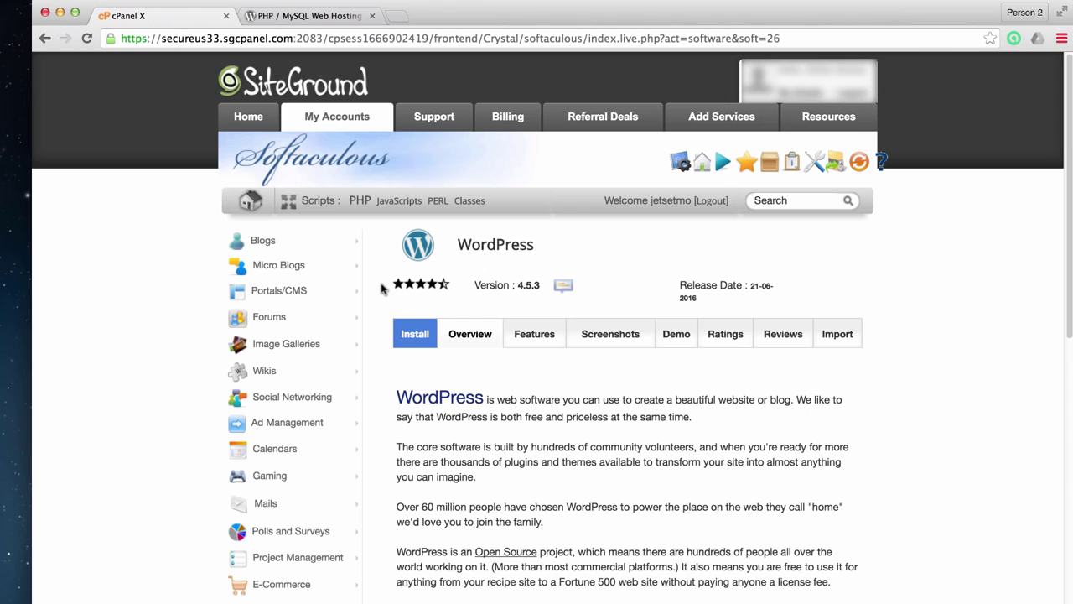
click(415, 336)
scroll(469, 419, down, 3)
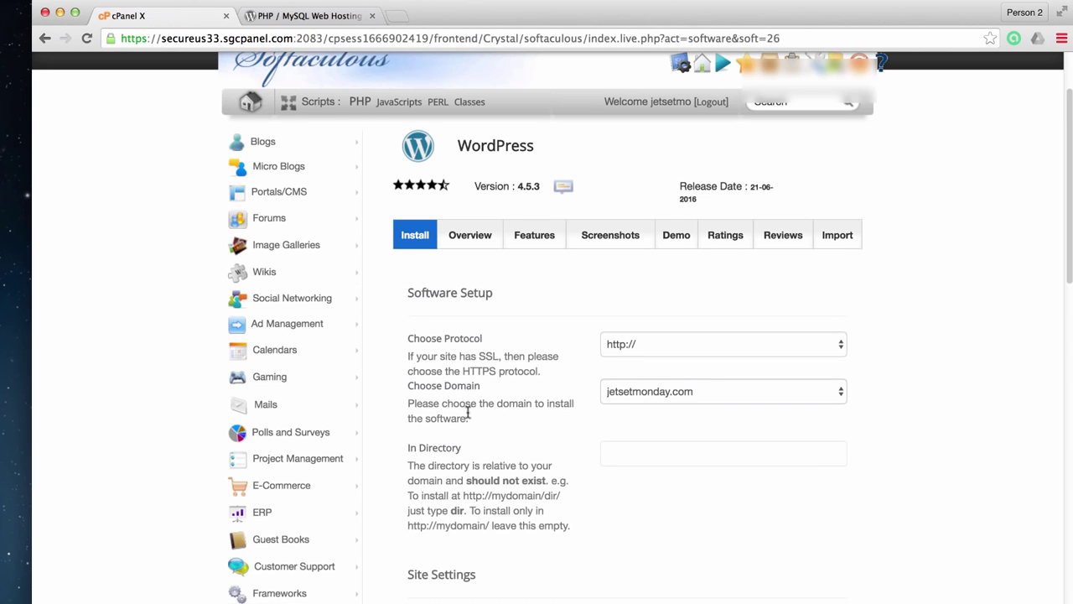
Set the WordPress site name to Jet Set Monday
scroll(498, 352, down, 5)
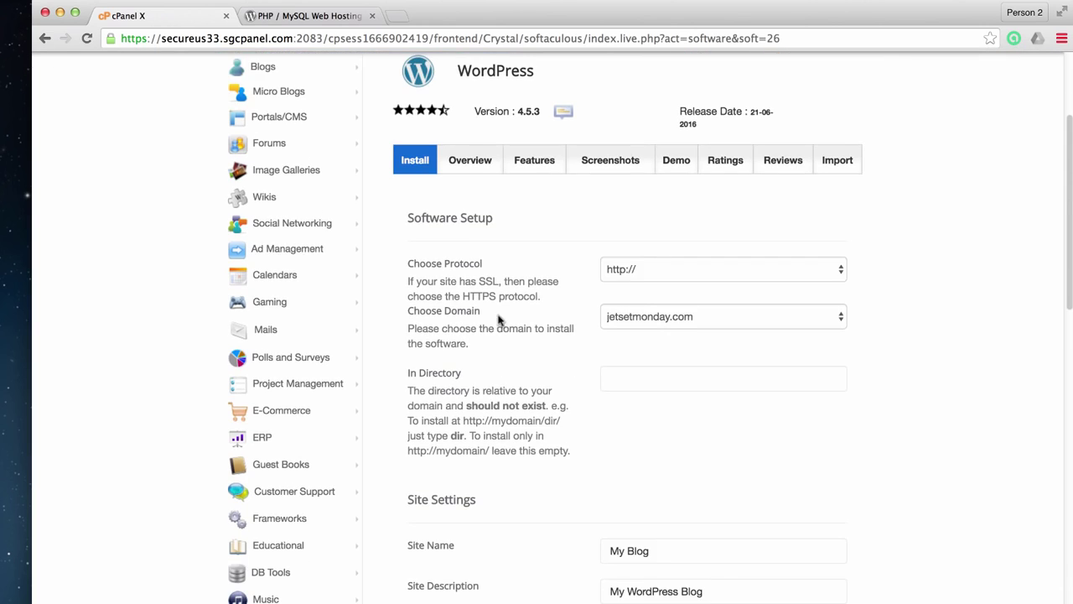
scroll(494, 400, down, 2)
scroll(587, 452, up, 4)
click(647, 461)
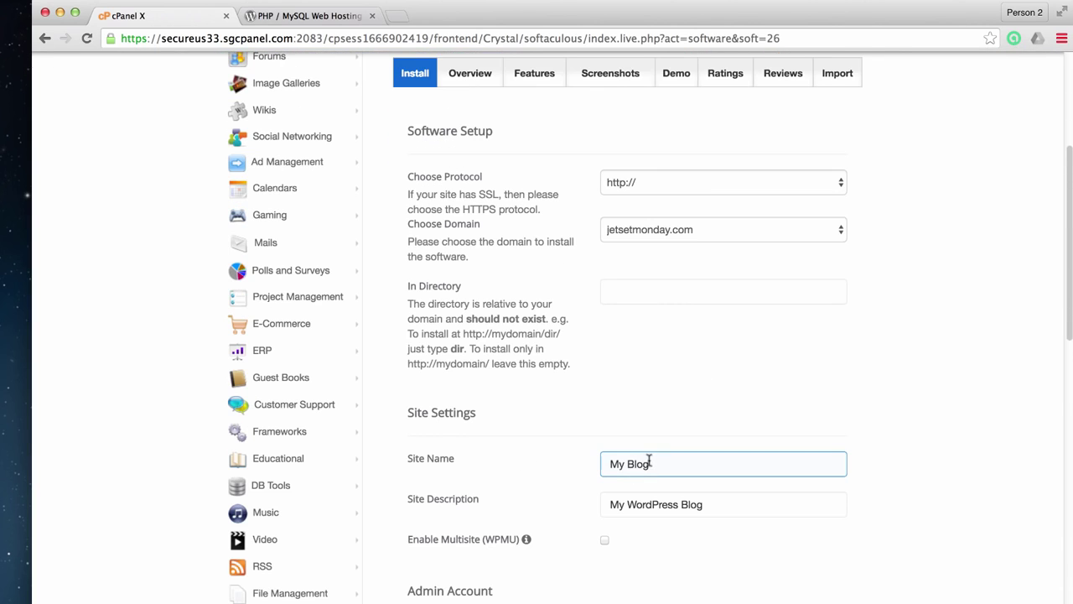
triple_click(652, 468)
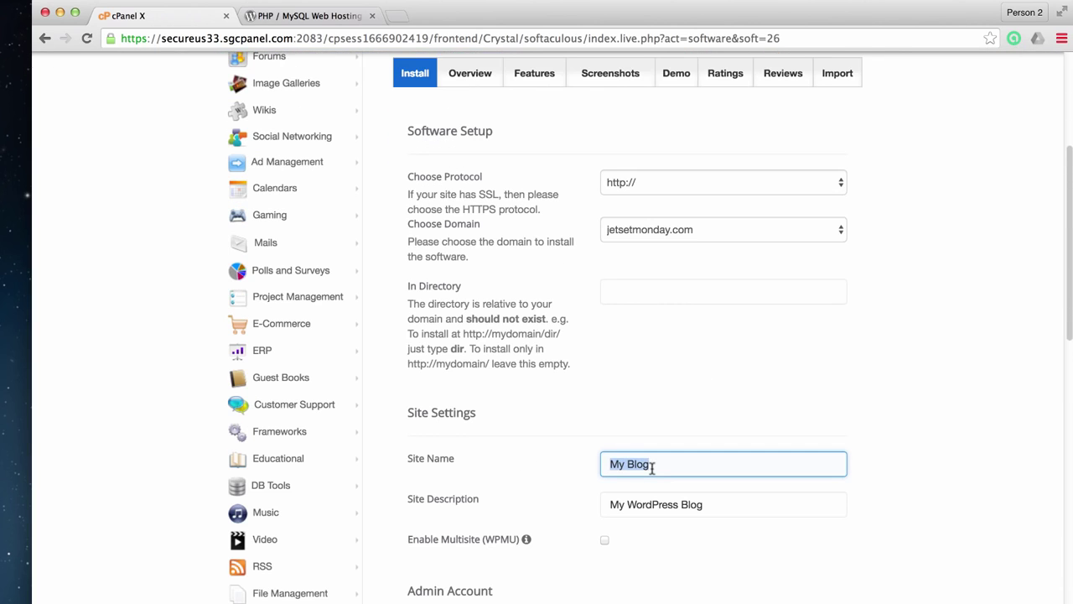
text(Jet Set Mon)
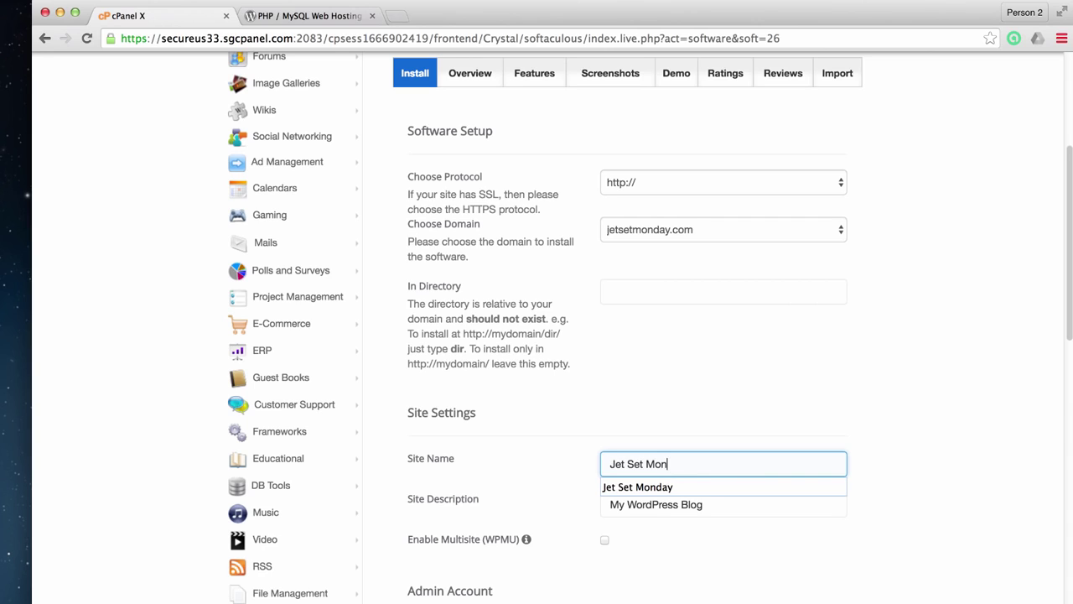
text(day)
Set the site description to "Traveling the World - One Day at a Time"
triple_click(680, 501)
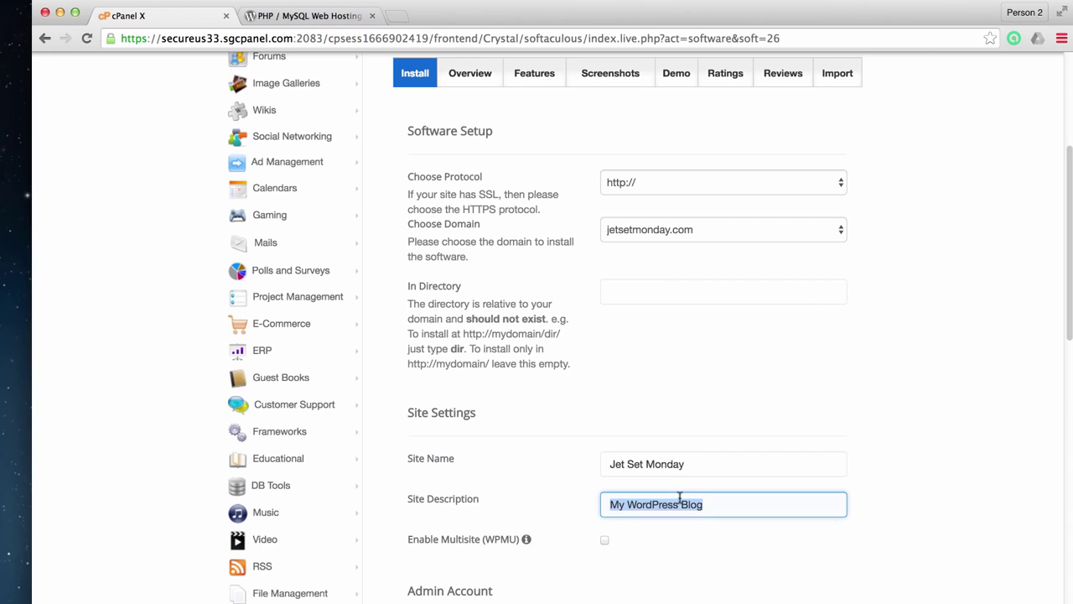
text(Traveling)
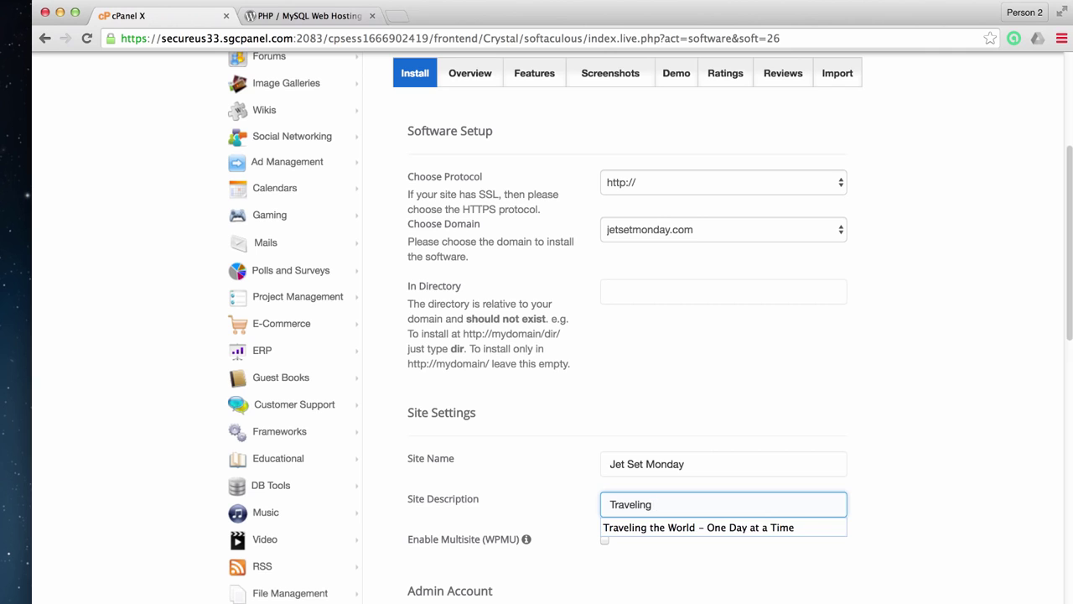
key(Down)
key(Return)
Fill in the WordPress admin account's username, password and email address
scroll(558, 449, down, 3)
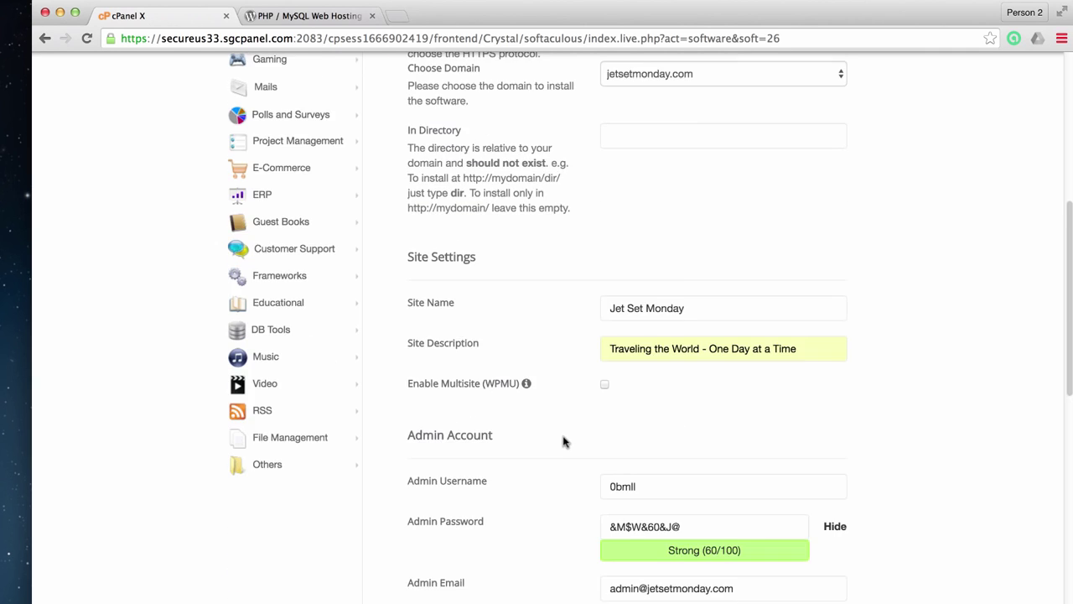
scroll(563, 442, down, 5)
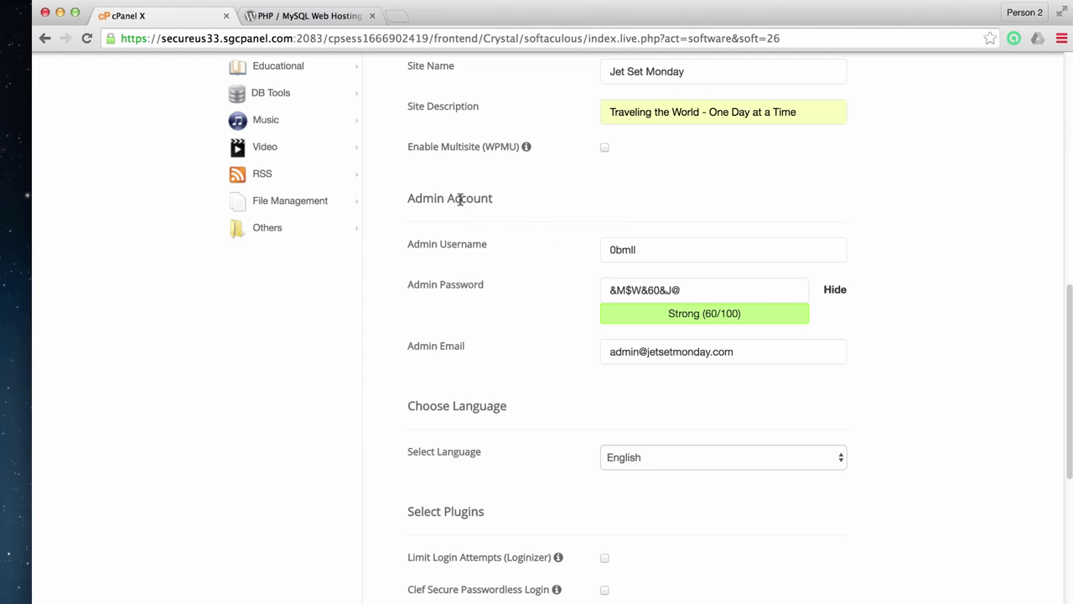
click(614, 245)
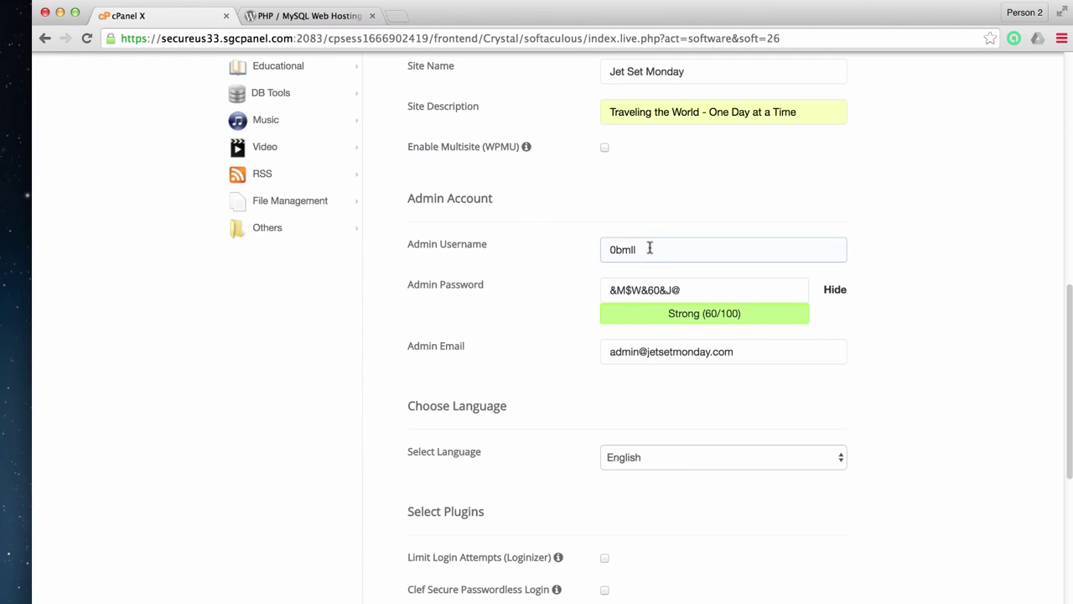
click(693, 288)
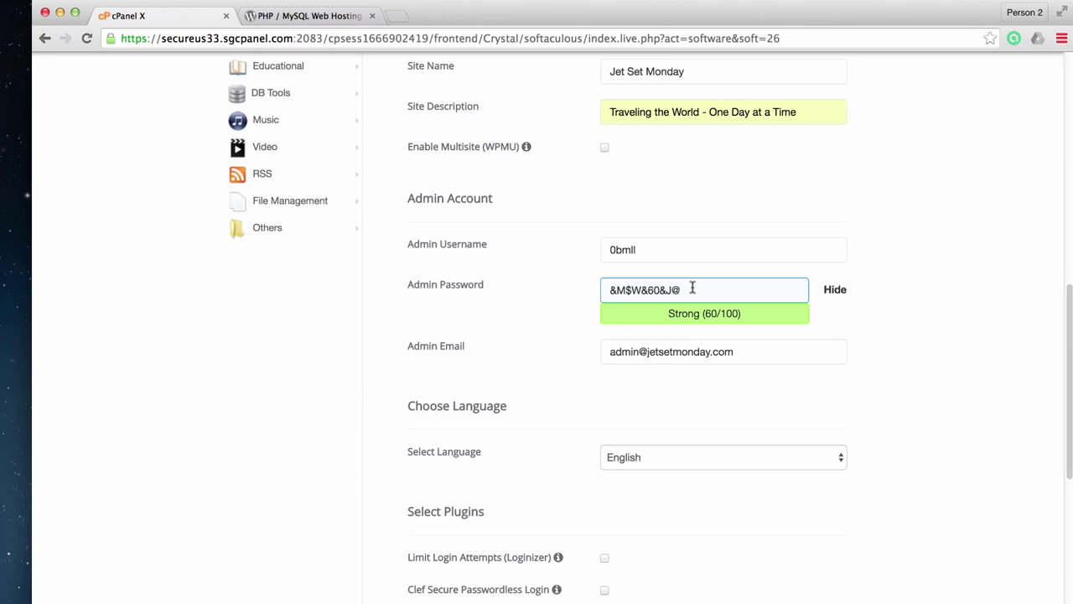
click(664, 249)
click(687, 286)
click(673, 249)
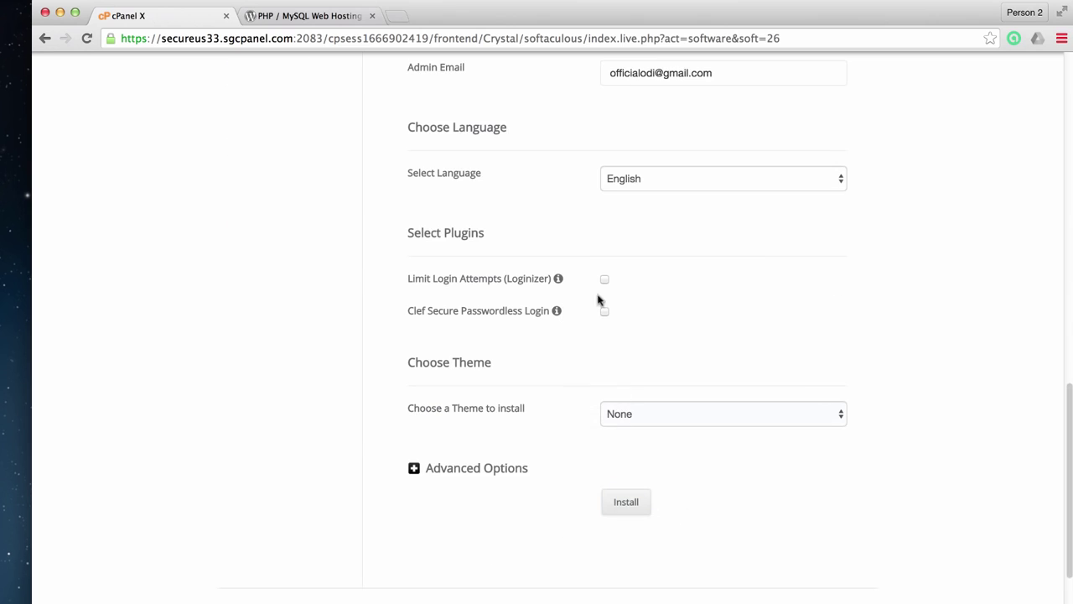
Install WordPress on jetsetmonday.com and open its wp-admin login page in a new tab
click(627, 502)
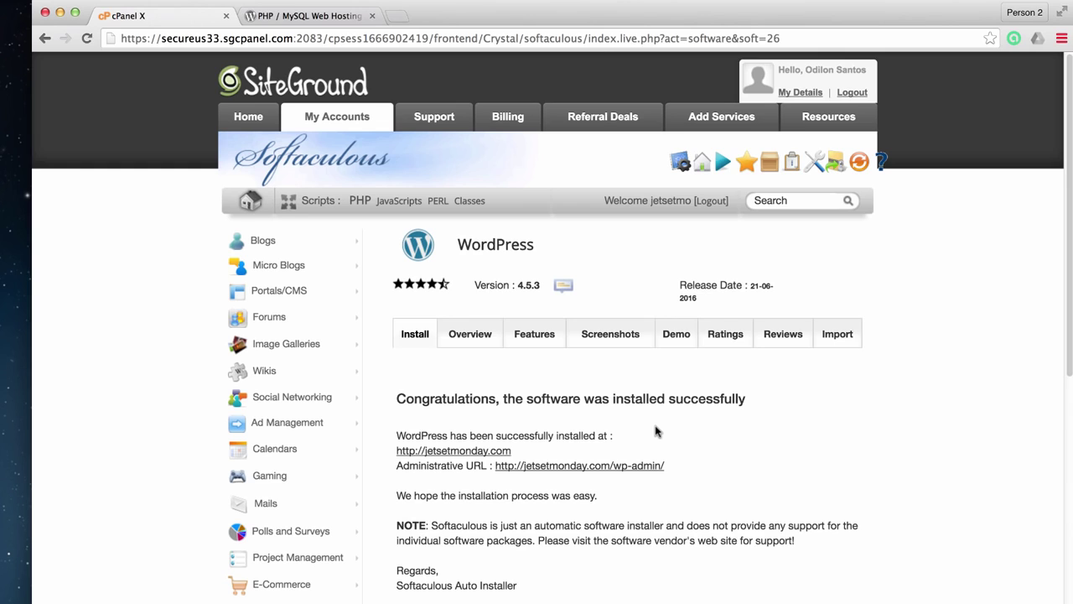
scroll(598, 371, down, 3)
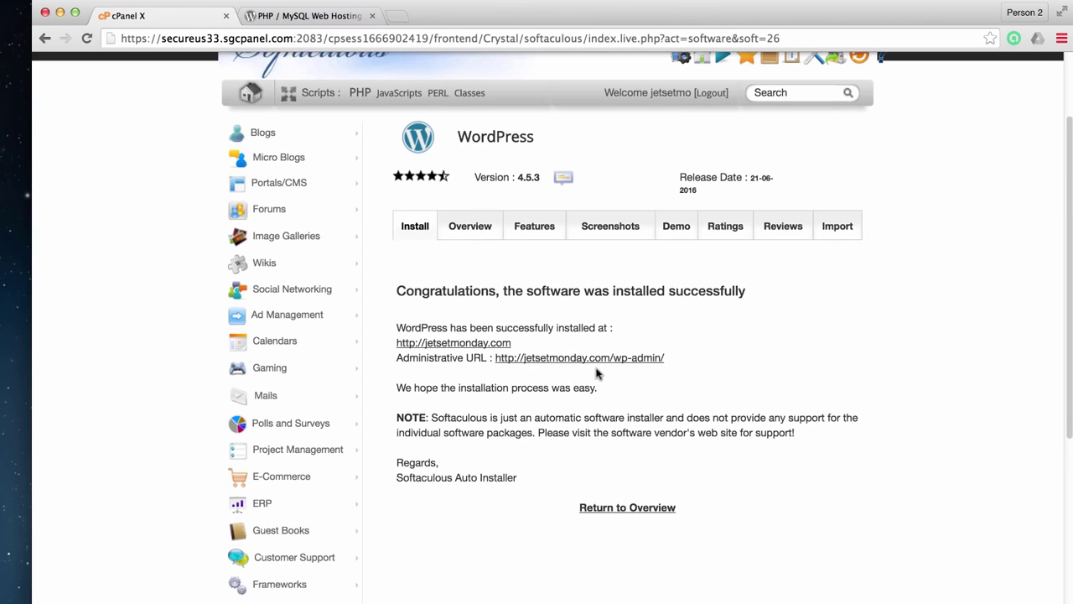
super+click(540, 358)
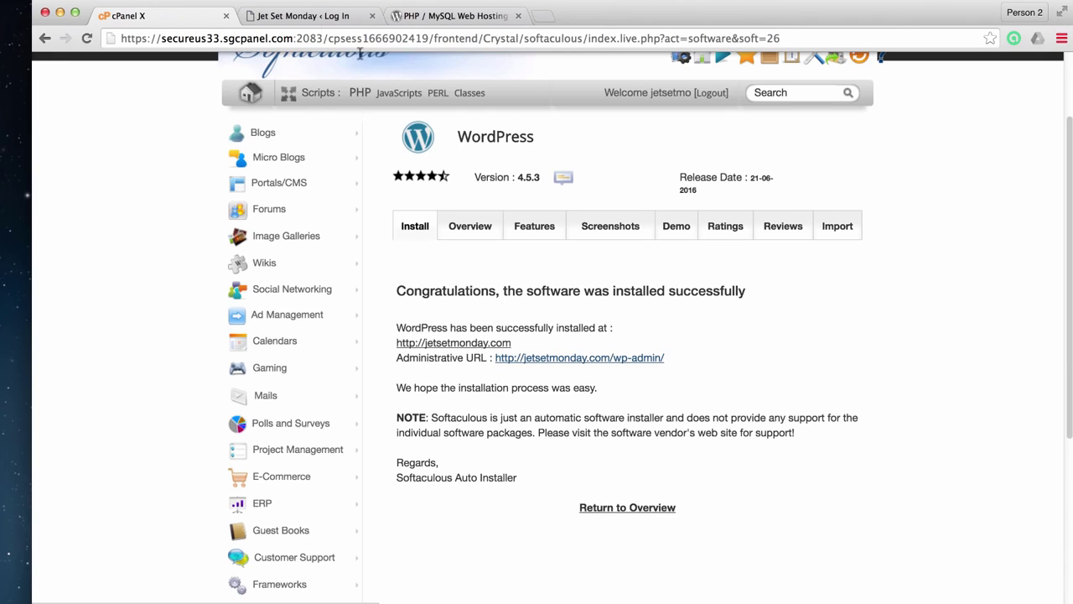
click(319, 17)
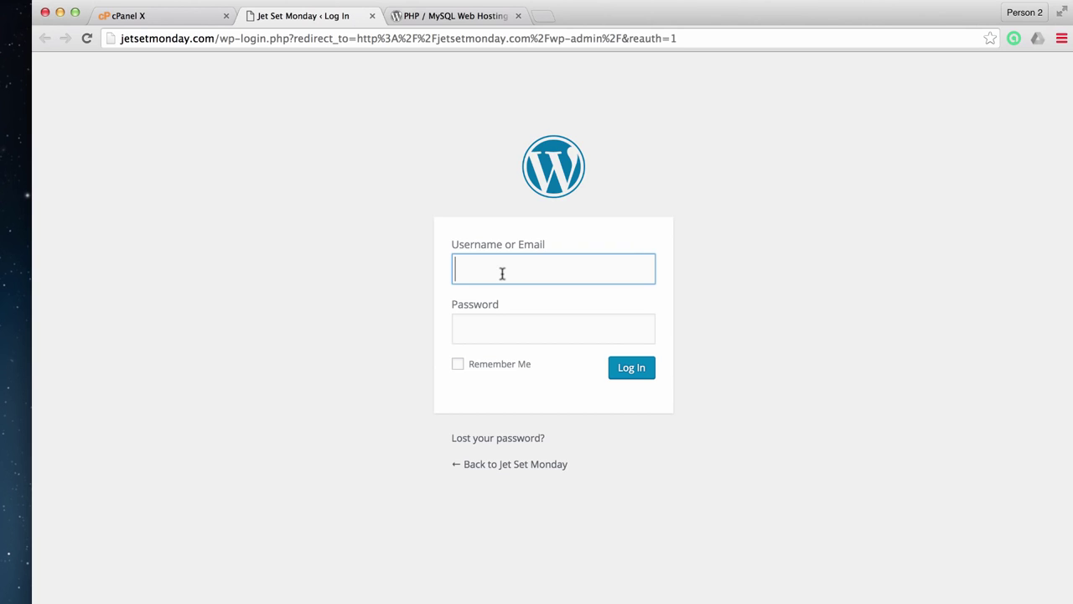
Log in to the WordPress admin with the account username and password, with Remember Me enabled
text(***********)
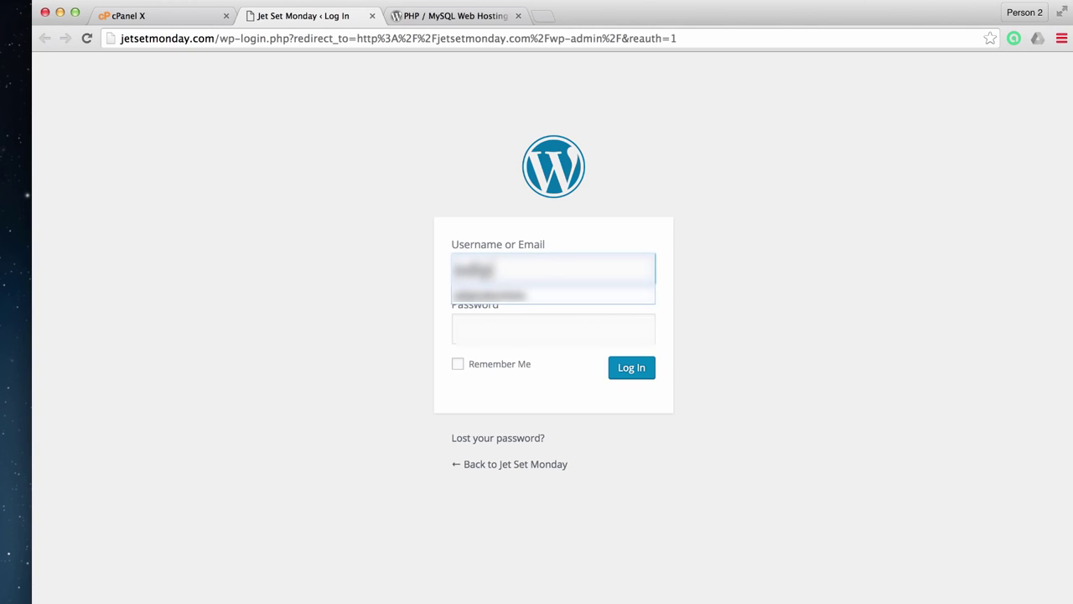
text(***)
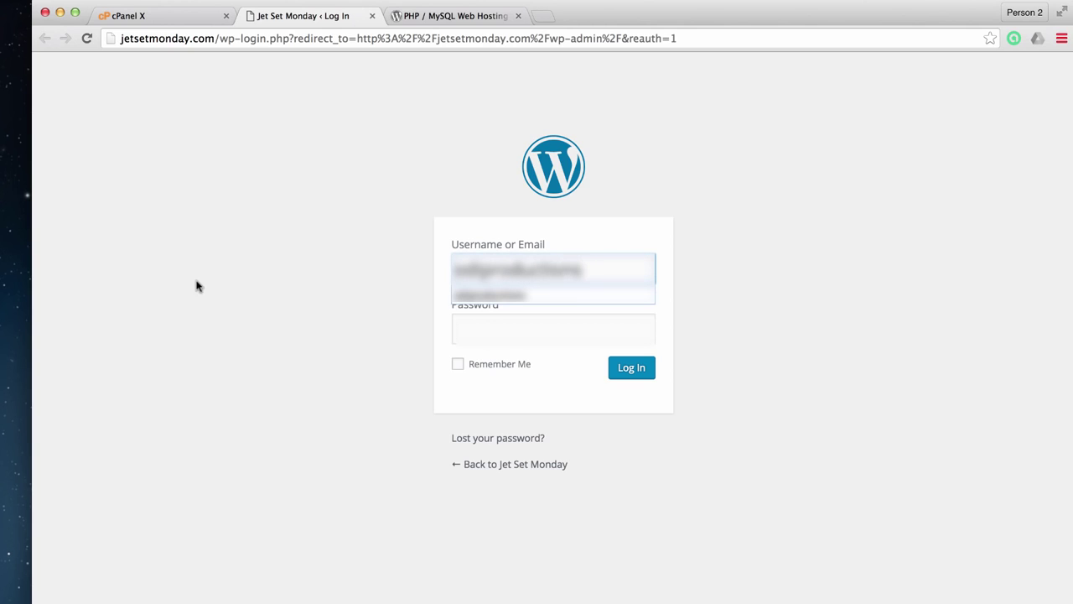
click(206, 281)
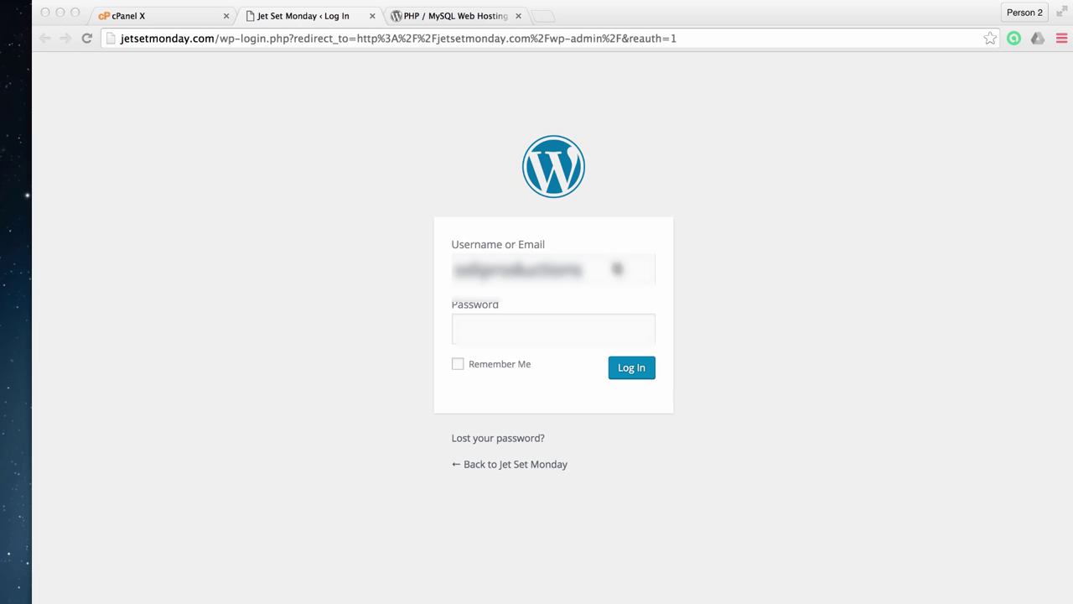
click(566, 322)
key(super+v)
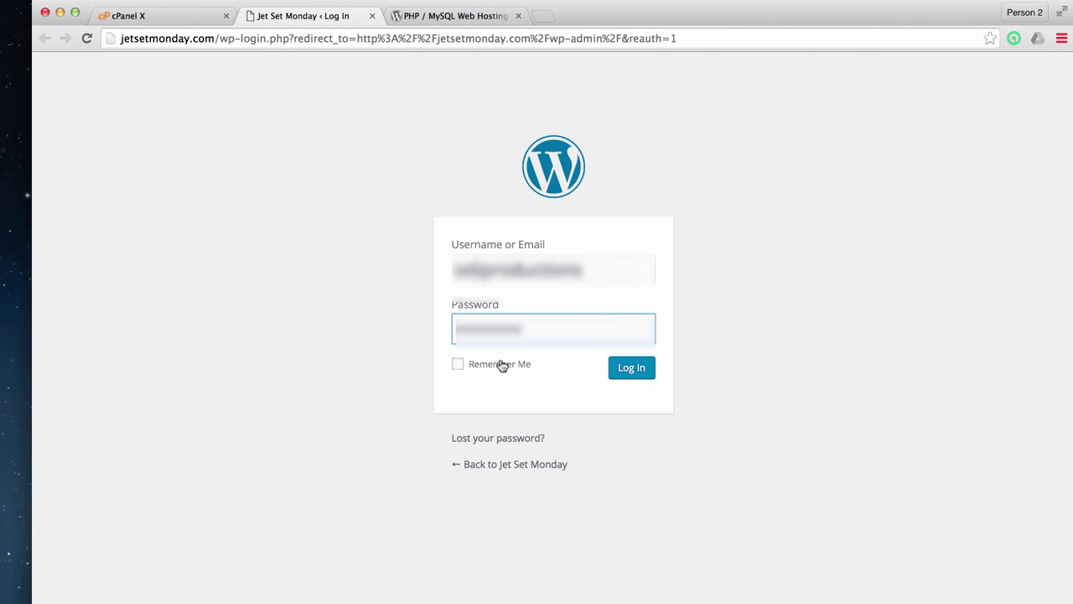
click(459, 364)
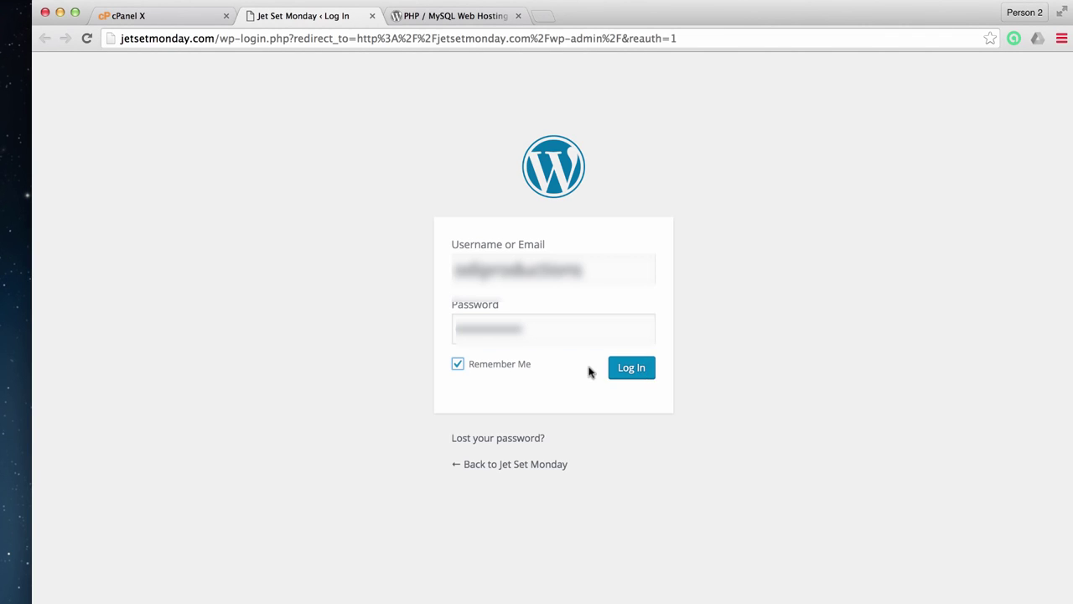
click(612, 373)
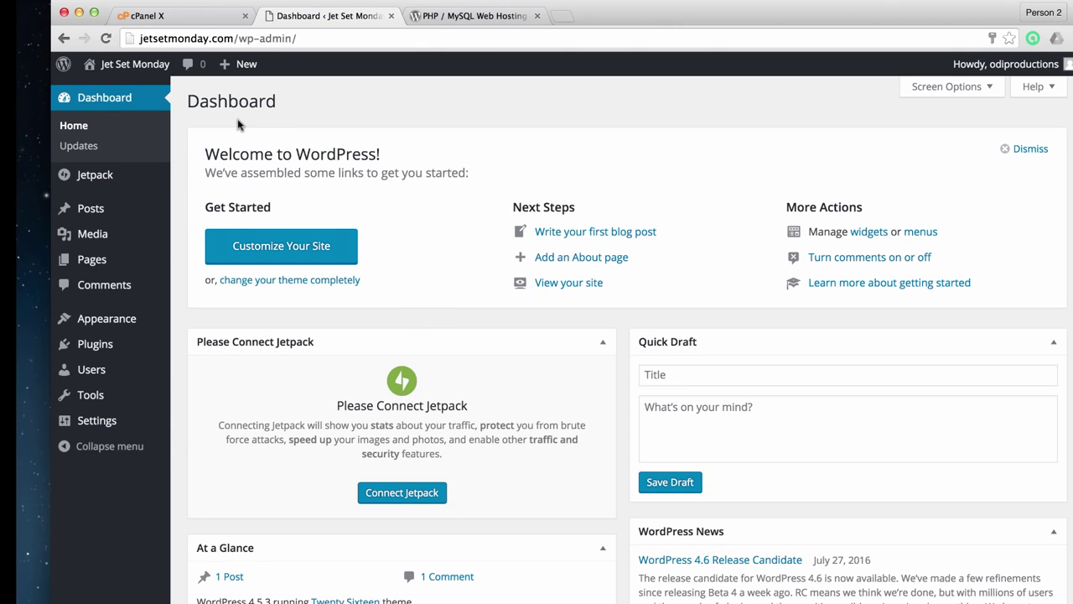
Visit the live Jet Set Monday site from the dashboard and look over its front page
mouse_move(110, 71)
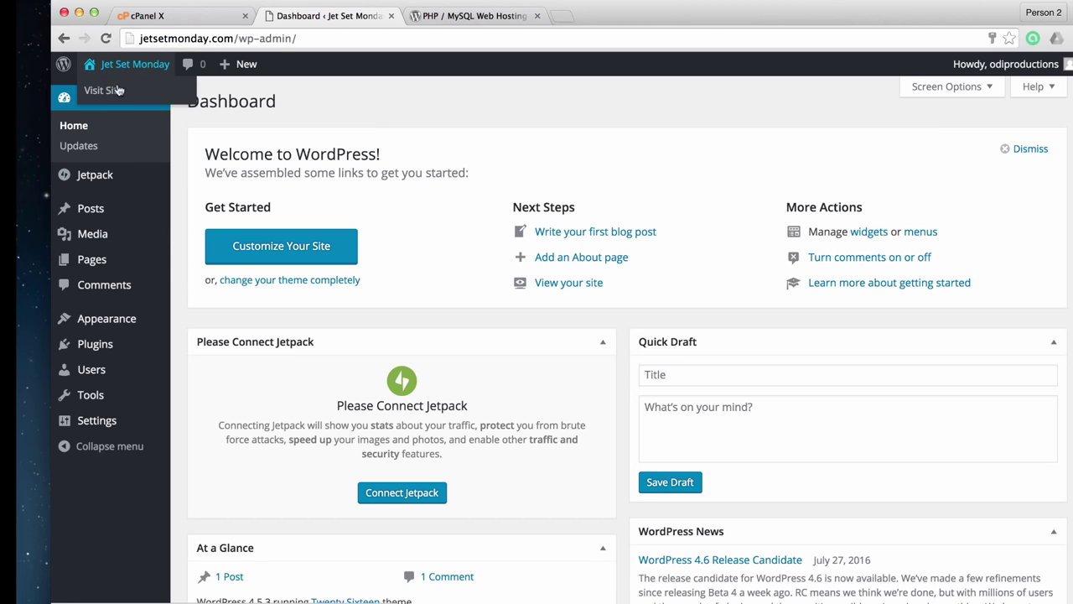
click(120, 91)
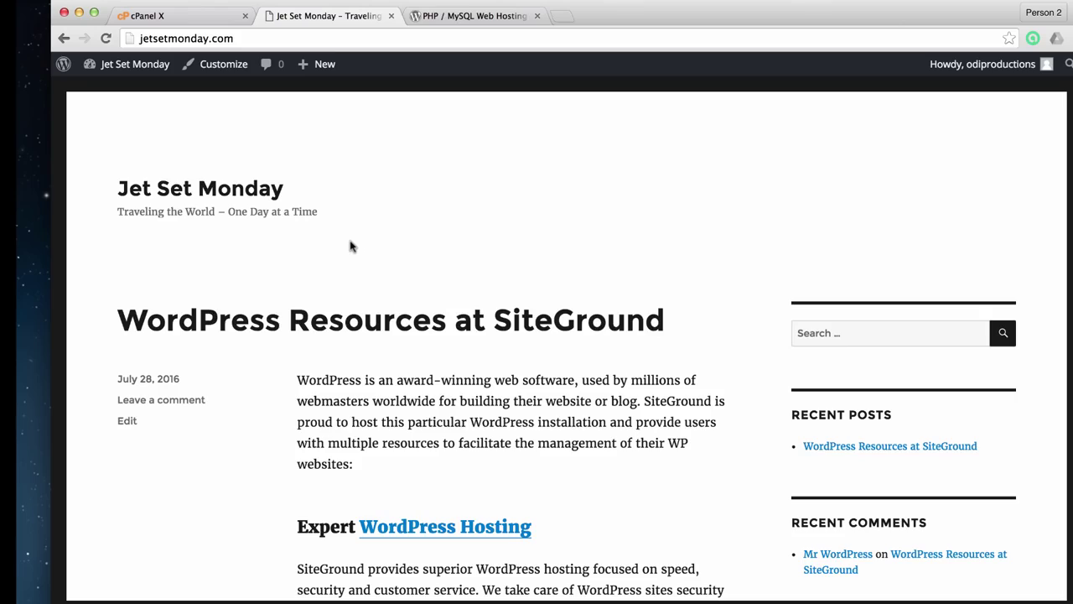
scroll(351, 246, down, 12)
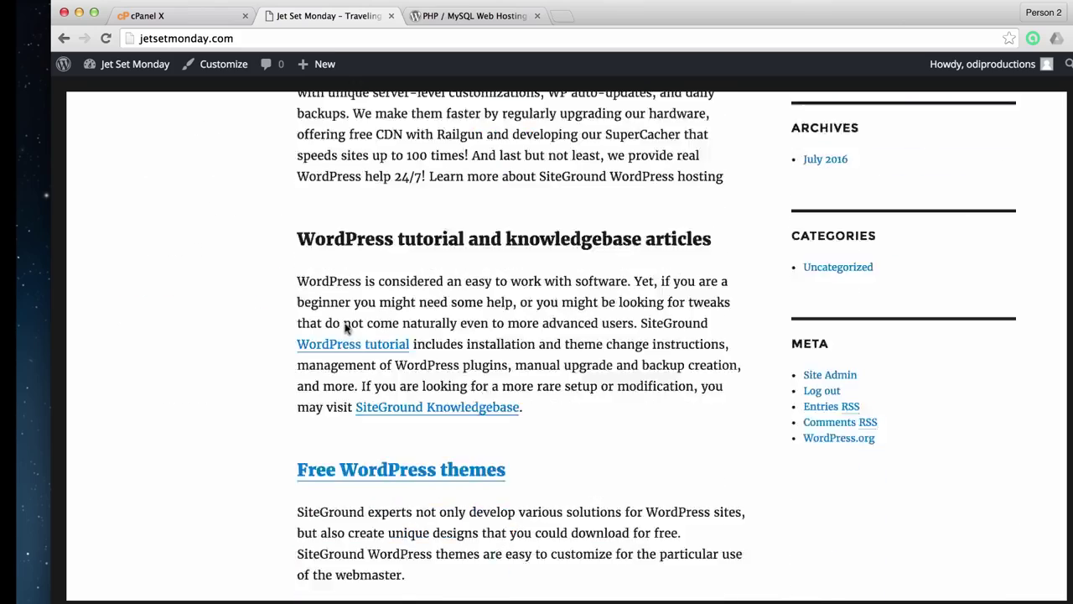
scroll(346, 328, down, 3)
scroll(347, 331, up, 15)
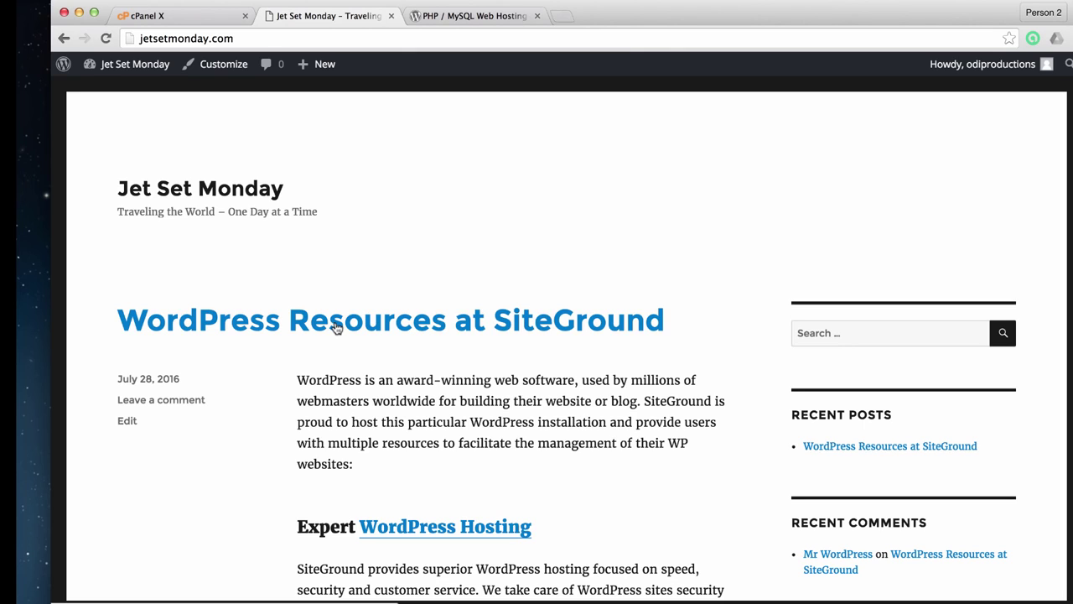
Return to the site's dashboard and open the Add Themes catalogue from the theme management page
mouse_move(119, 67)
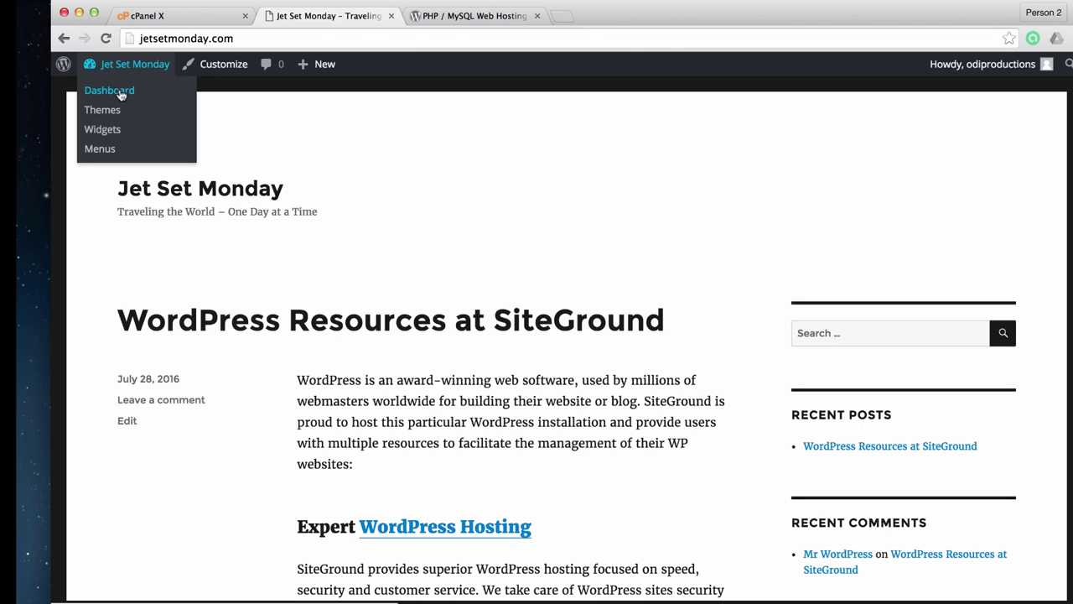
click(120, 94)
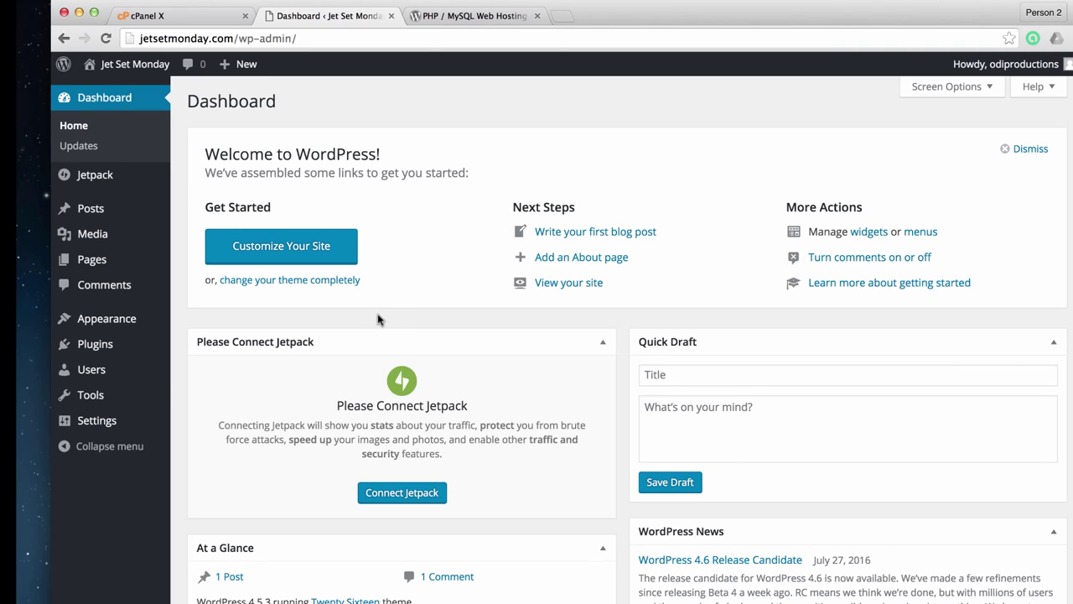
mouse_move(113, 325)
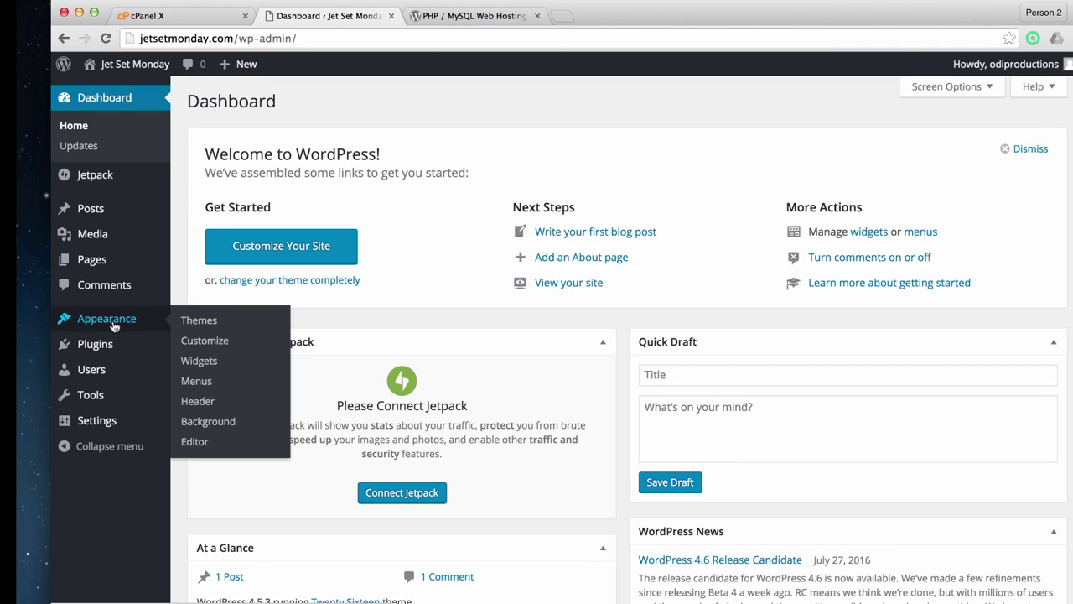
click(220, 324)
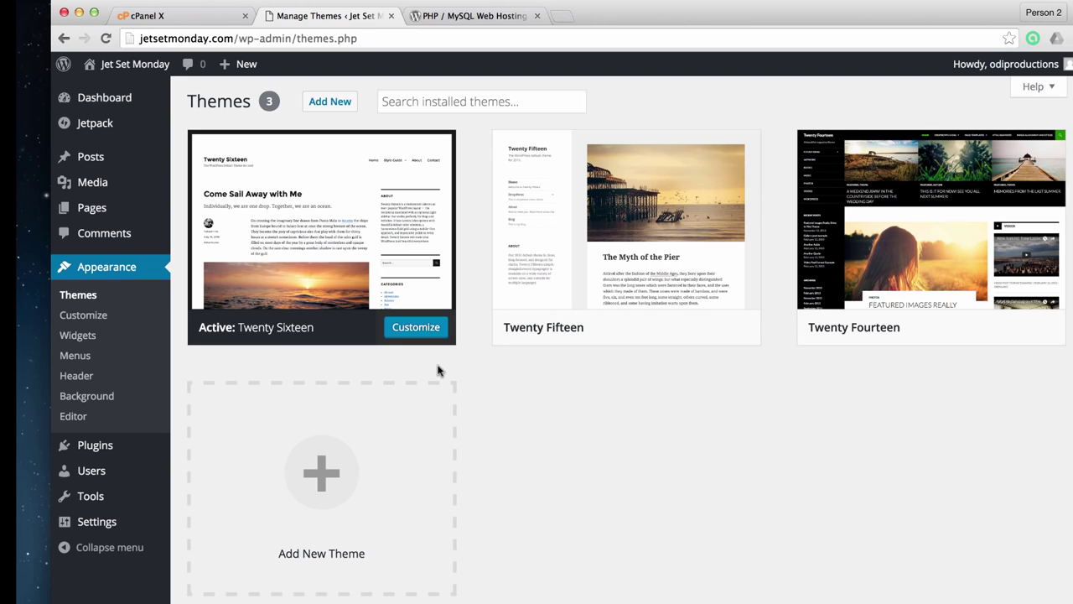
click(330, 101)
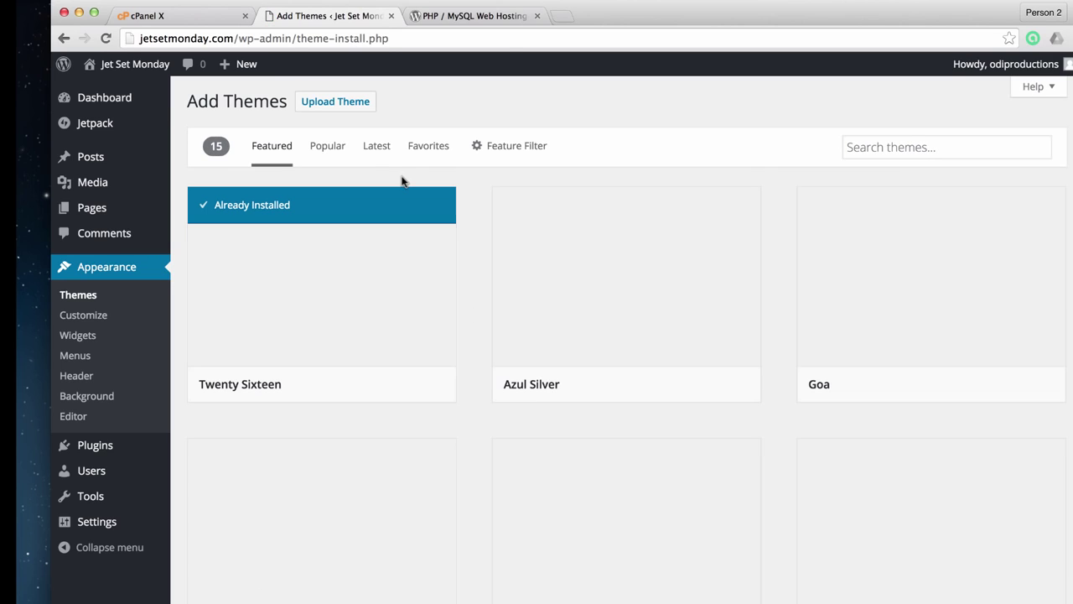
Browse the featured themes, and install and activate the Nisarg theme
scroll(478, 336, down, 2)
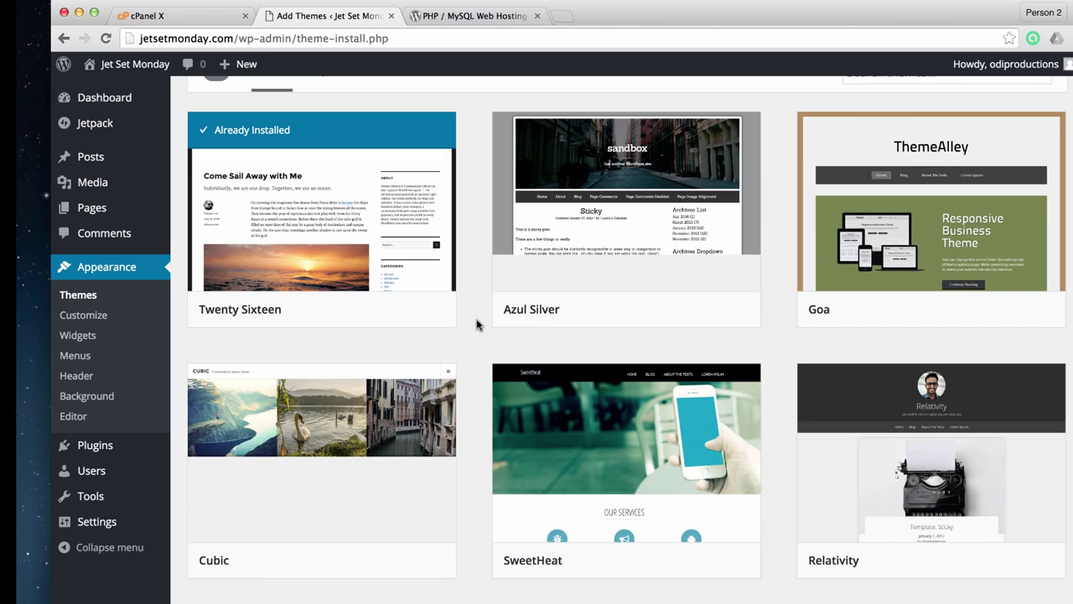
scroll(474, 326, down, 1)
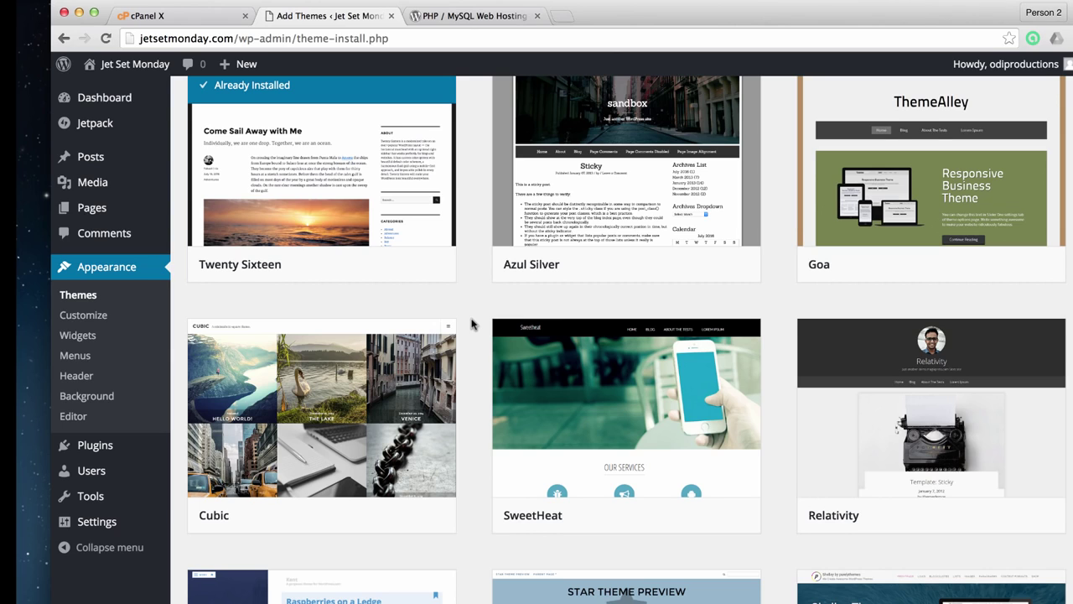
scroll(471, 323, down, 2)
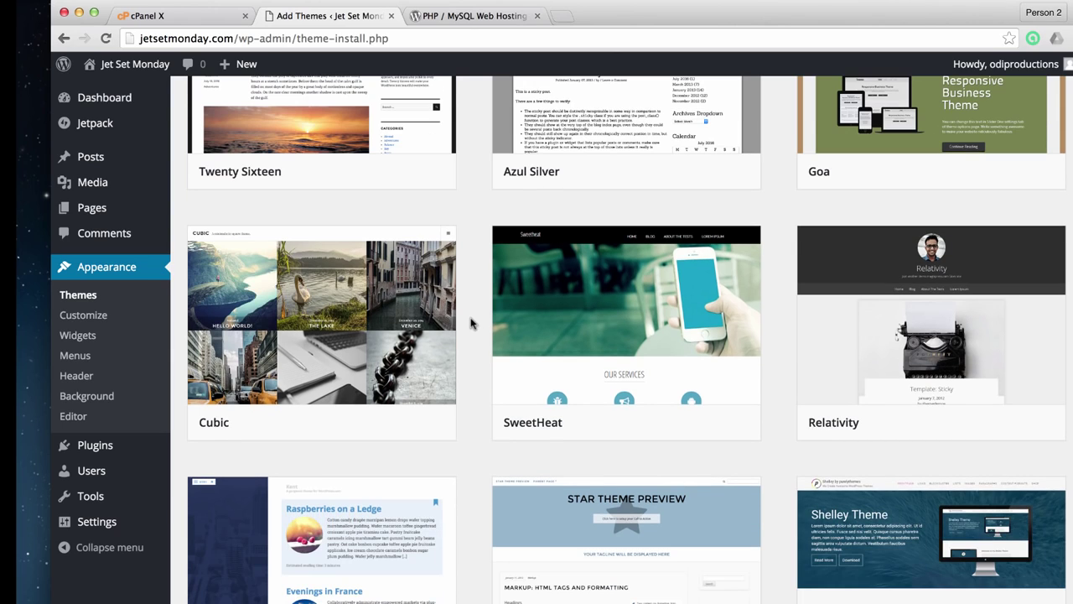
scroll(471, 323, down, 3)
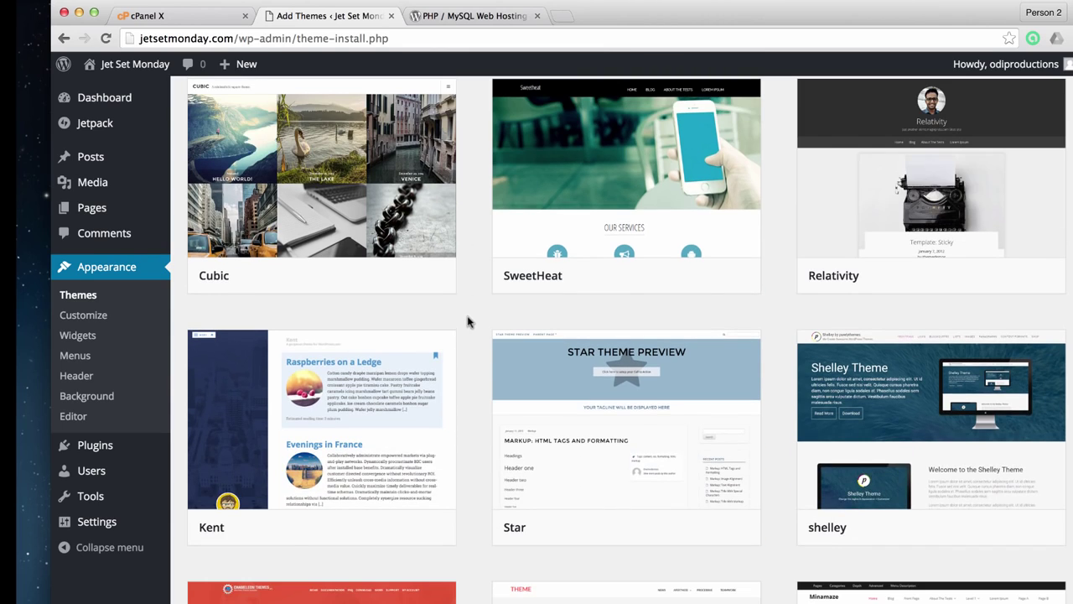
scroll(471, 322, up, 7)
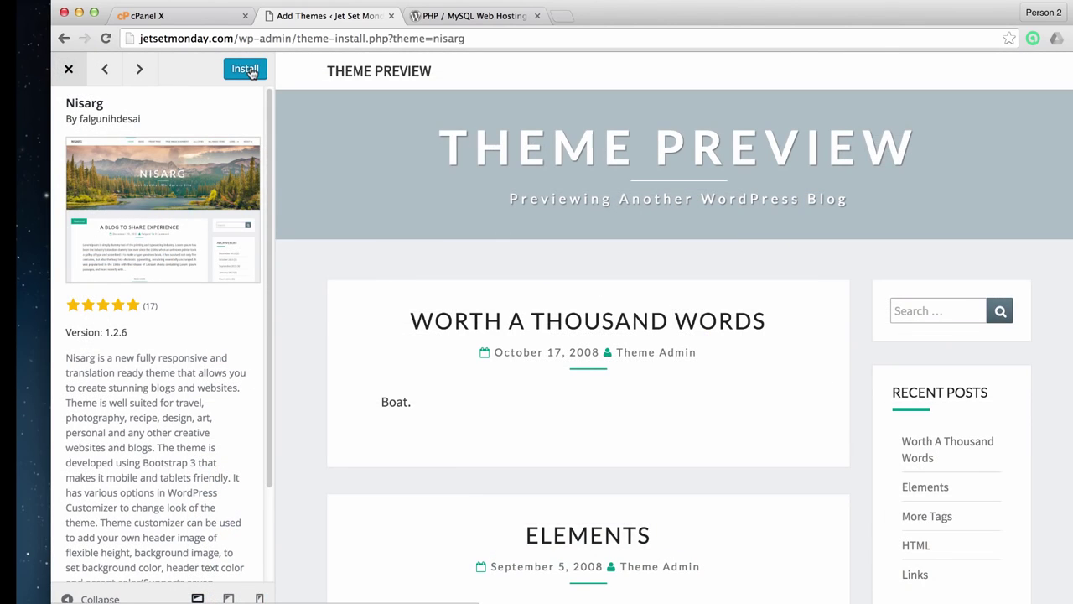
click(247, 71)
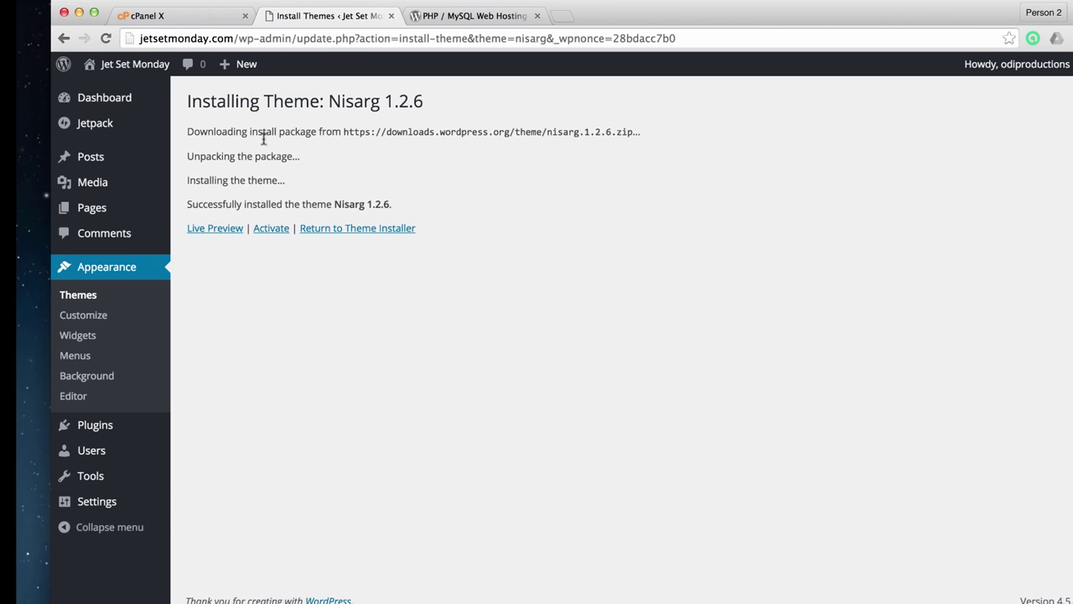
click(279, 229)
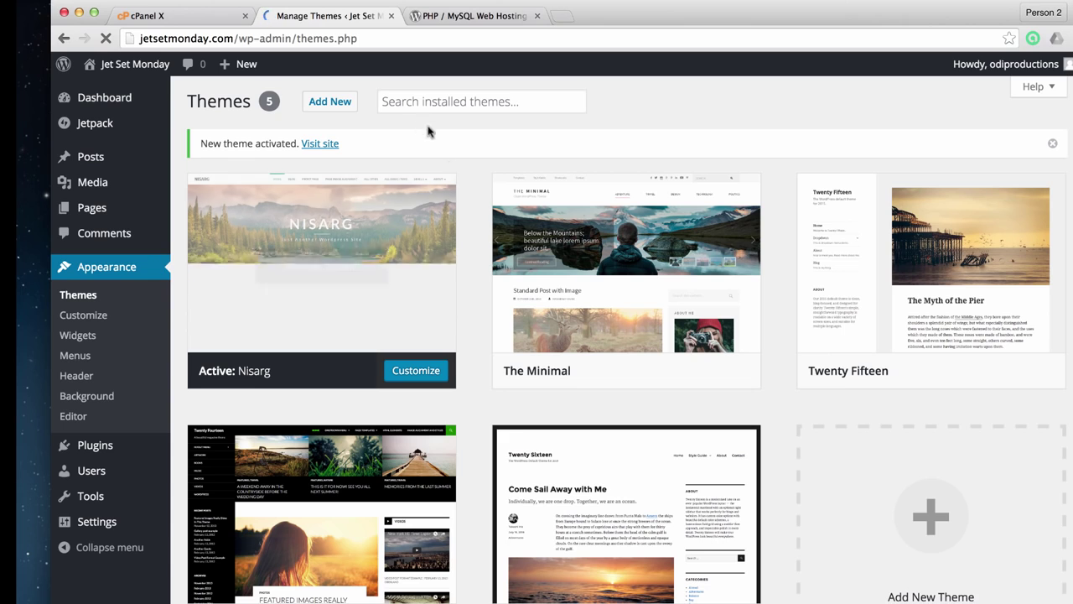
Visit the live Jet Set Monday site and look over its front page in the Nisarg theme
mouse_move(99, 60)
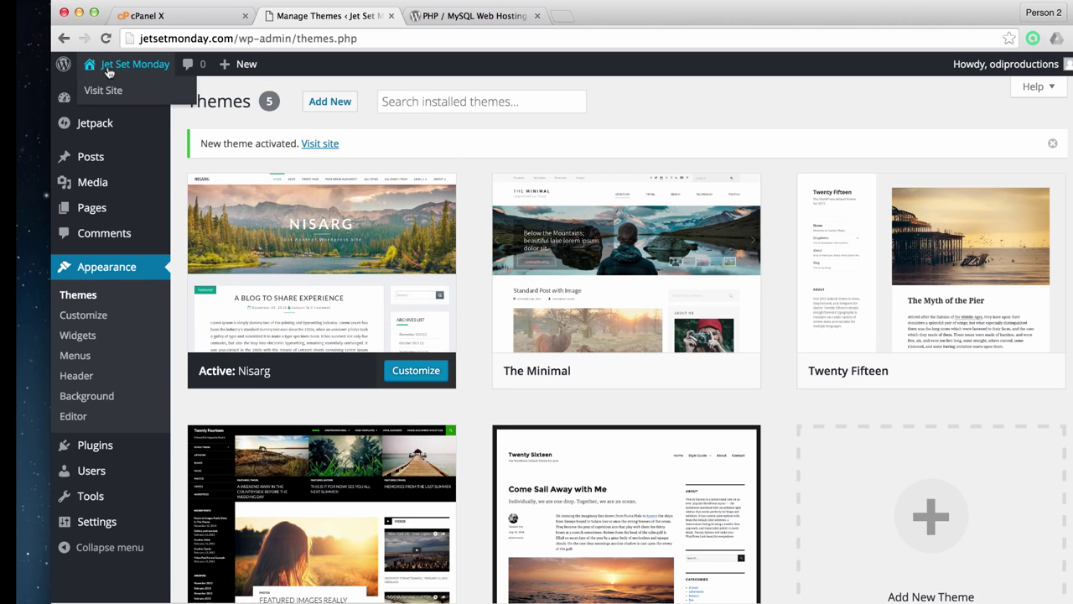
click(104, 91)
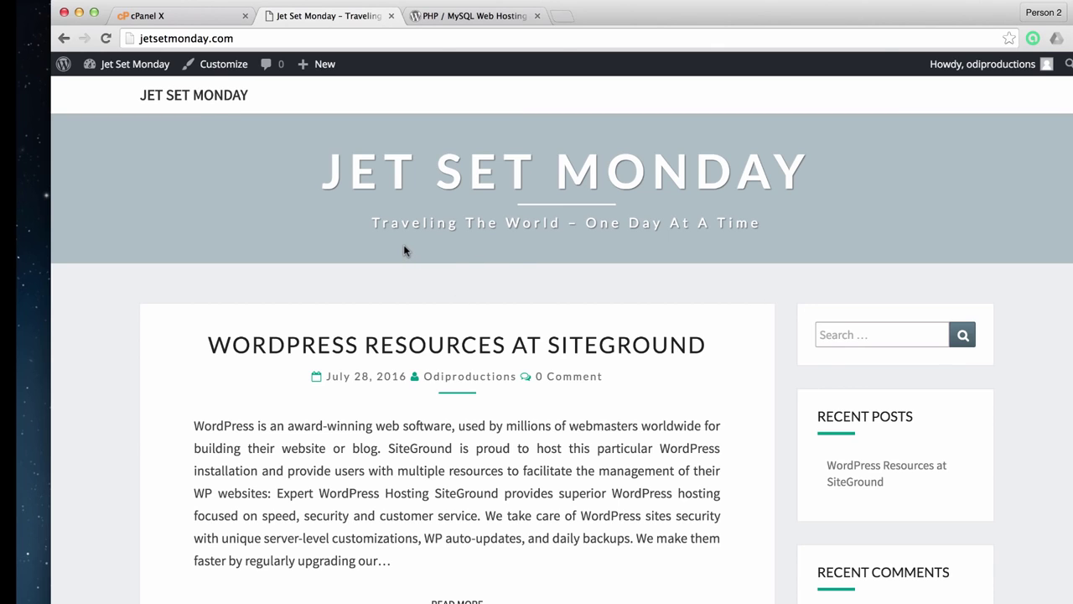
scroll(492, 290, down, 10)
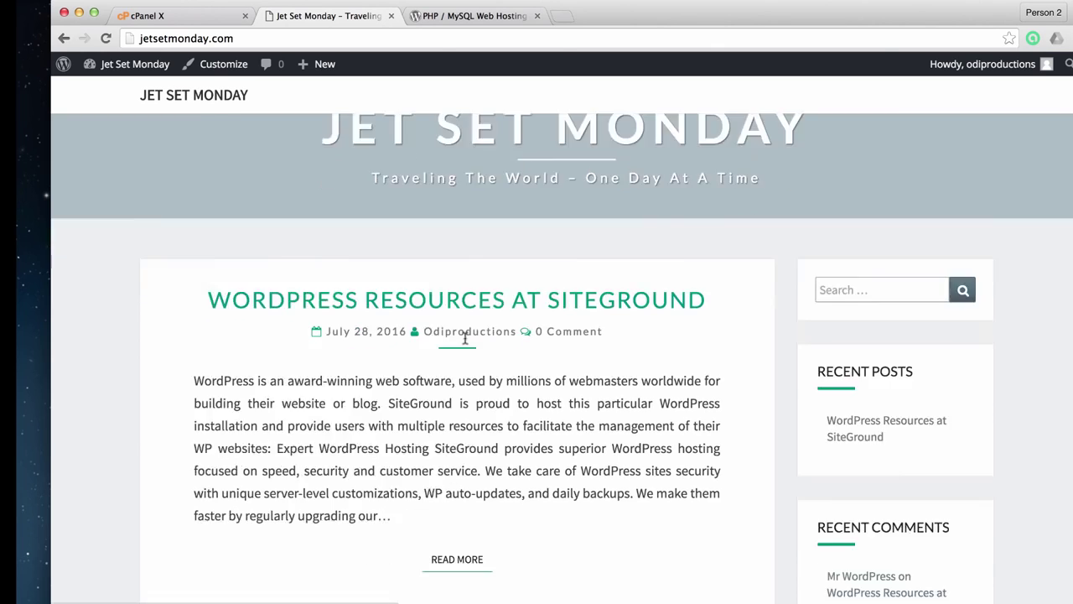
scroll(460, 341, up, 10)
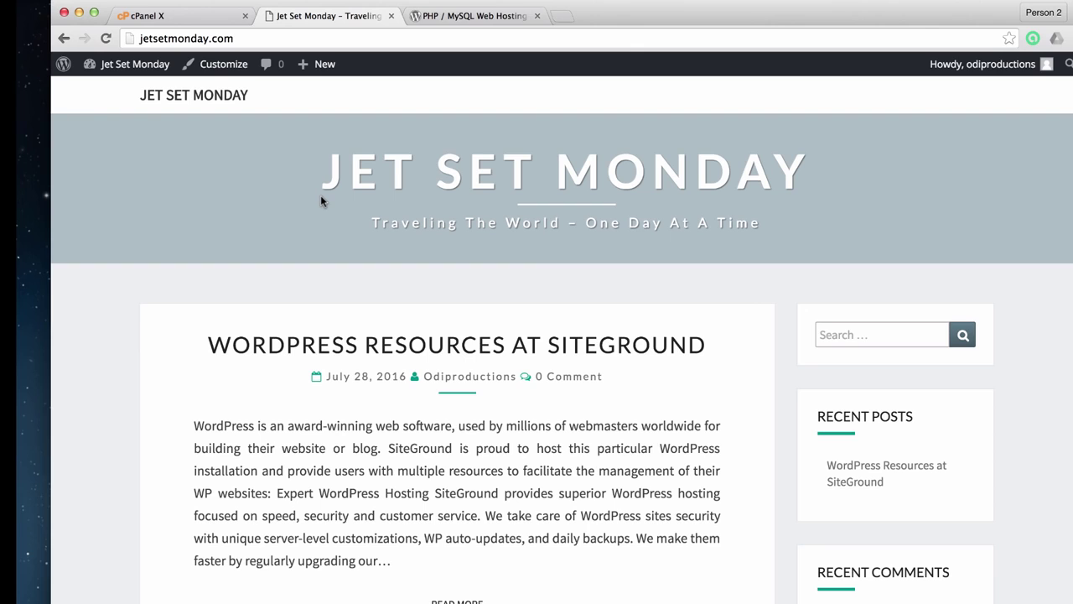
Return to the dashboard and open the Header Image settings in the theme customizer
mouse_move(130, 64)
click(126, 91)
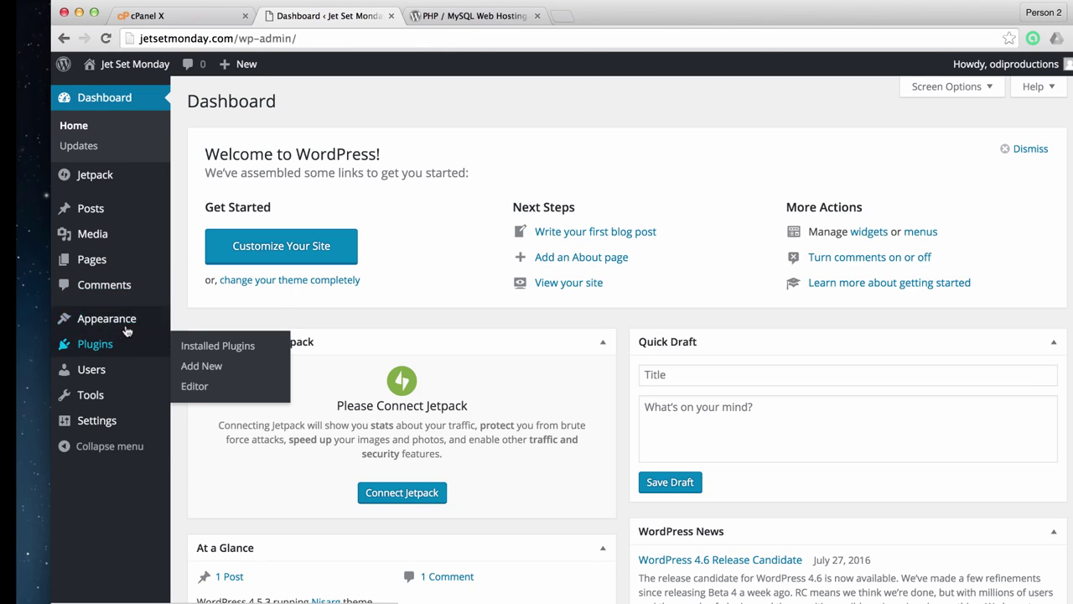
mouse_move(126, 329)
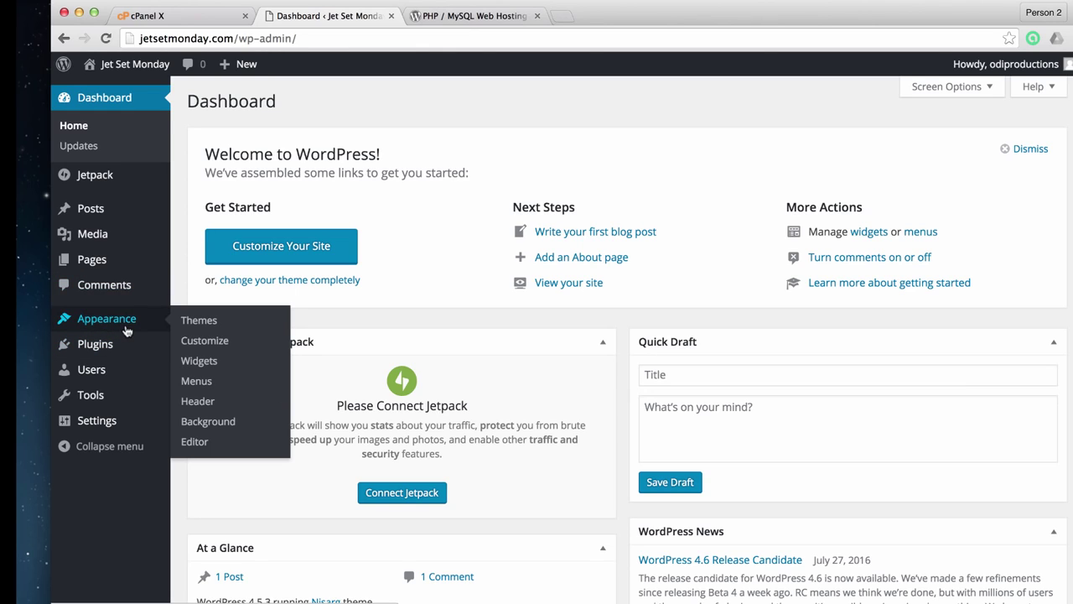
click(200, 340)
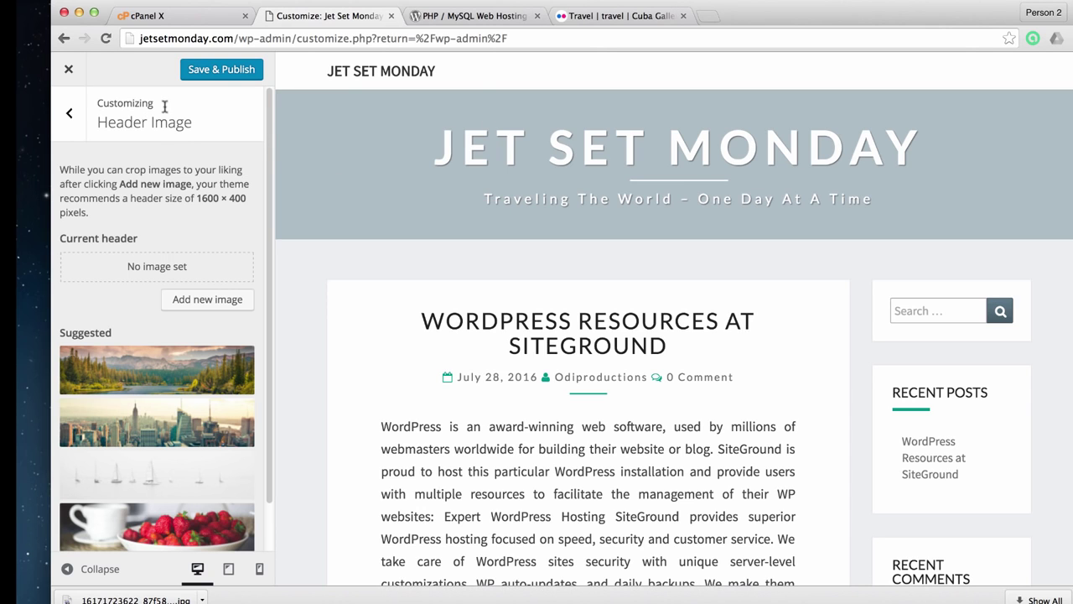
click(71, 117)
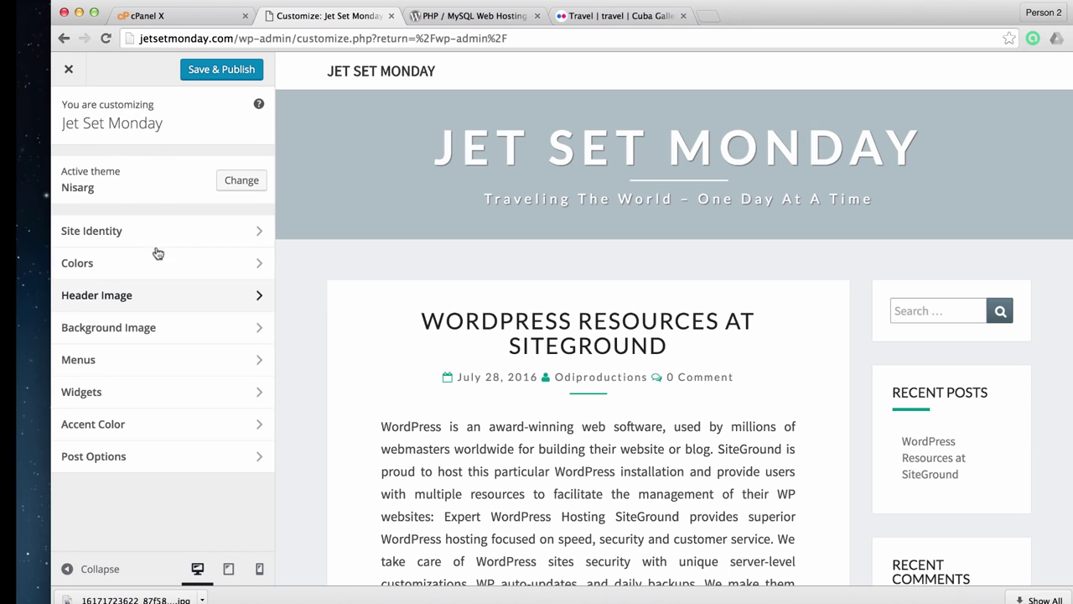
click(144, 295)
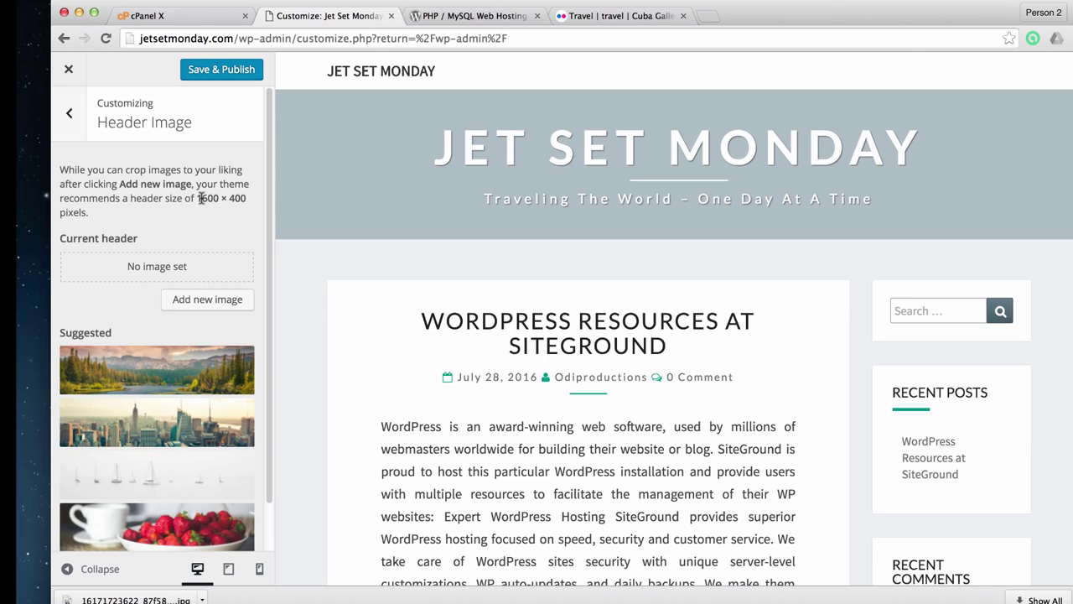
Check the recommended header size and try the suggested city skyline photo as the header image
drag(198, 198, 249, 198)
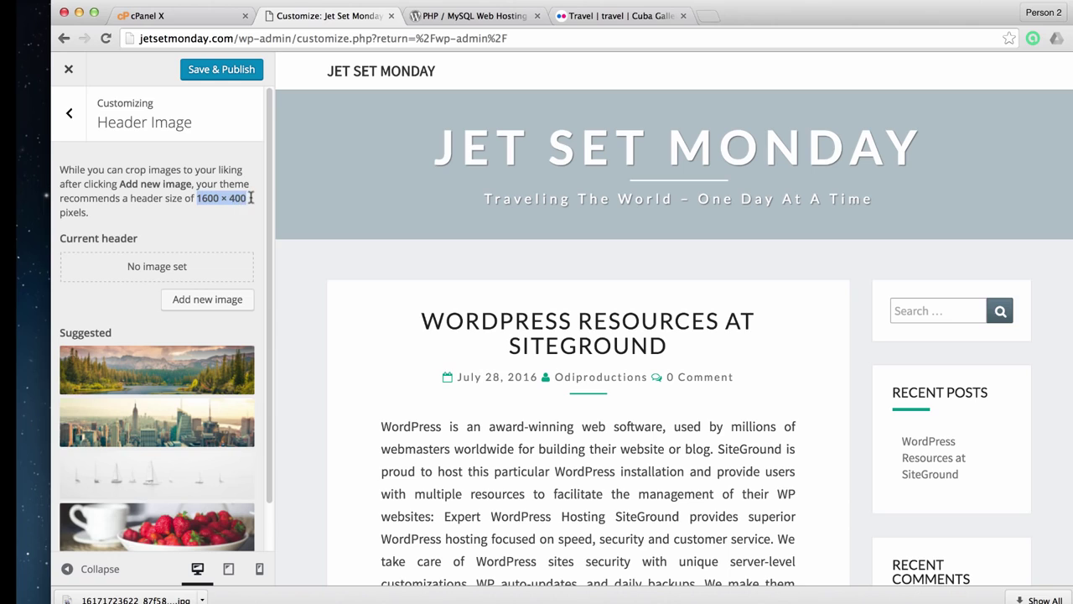
click(243, 211)
scroll(163, 322, down, 1)
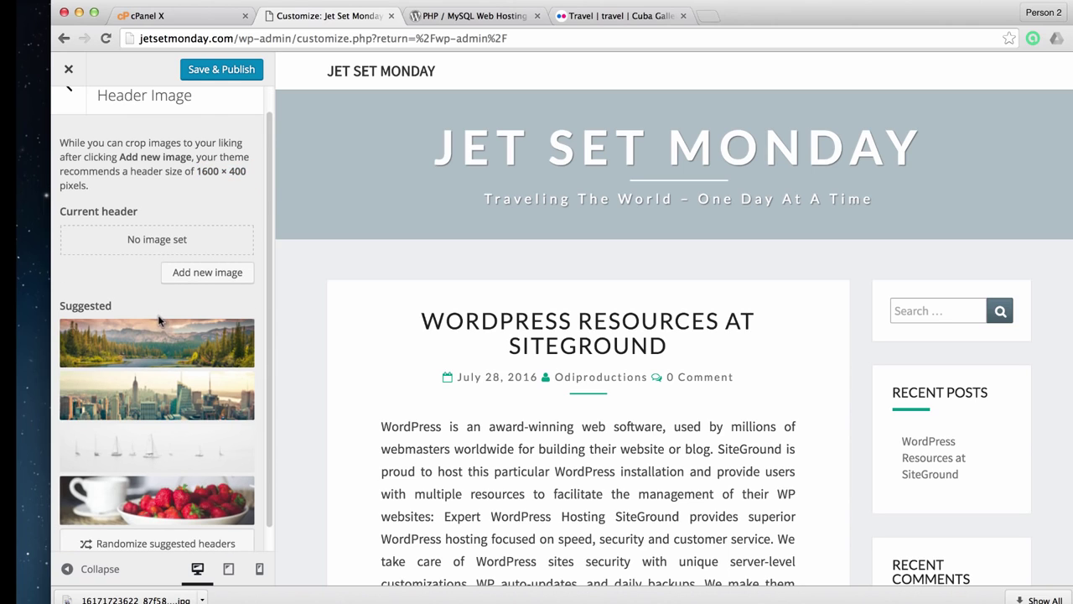
scroll(159, 320, down, 1)
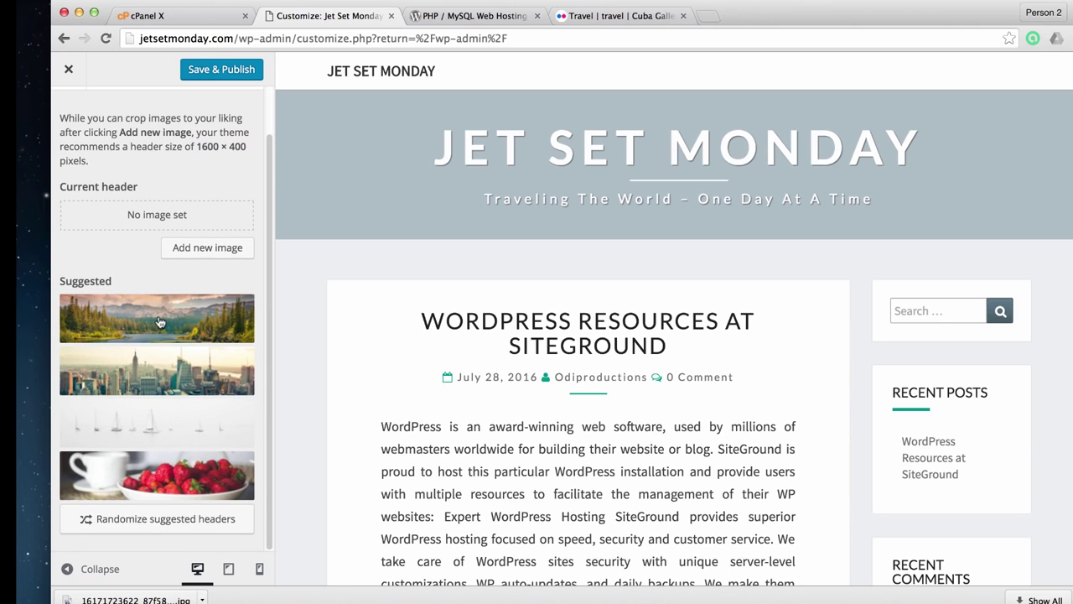
click(178, 368)
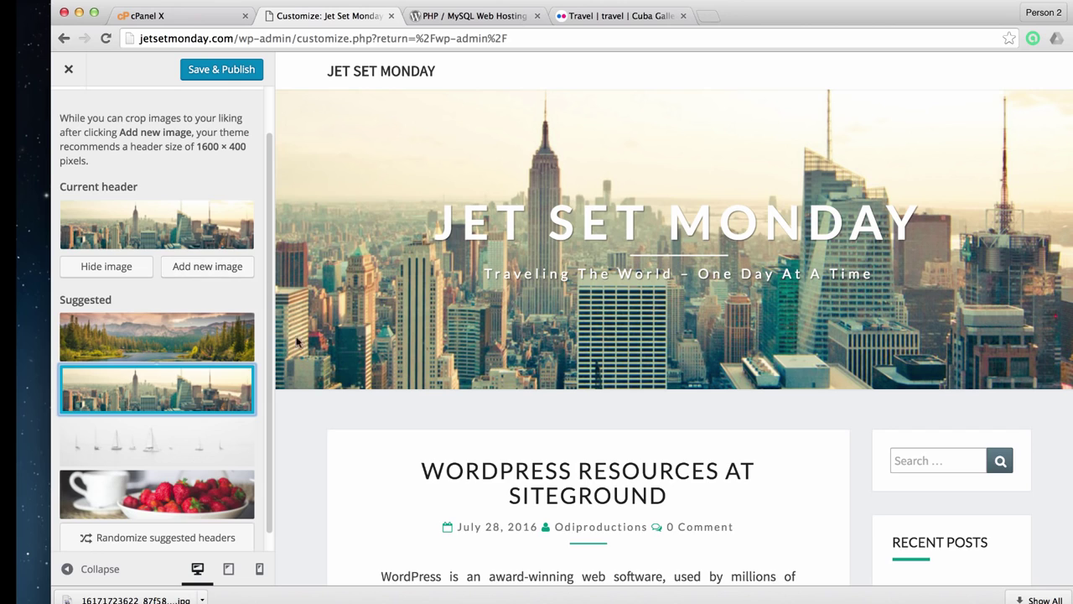
scroll(364, 389, down, 2)
scroll(394, 353, up, 2)
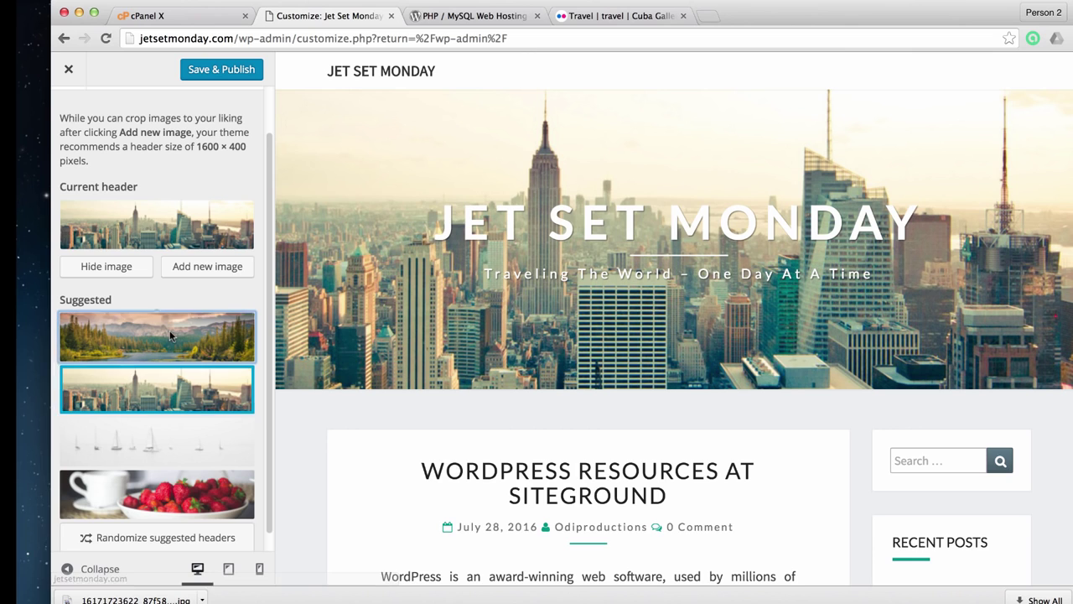
Set the suggested mountain lake photo as the header image, save and publish it, and close the customizer
click(241, 331)
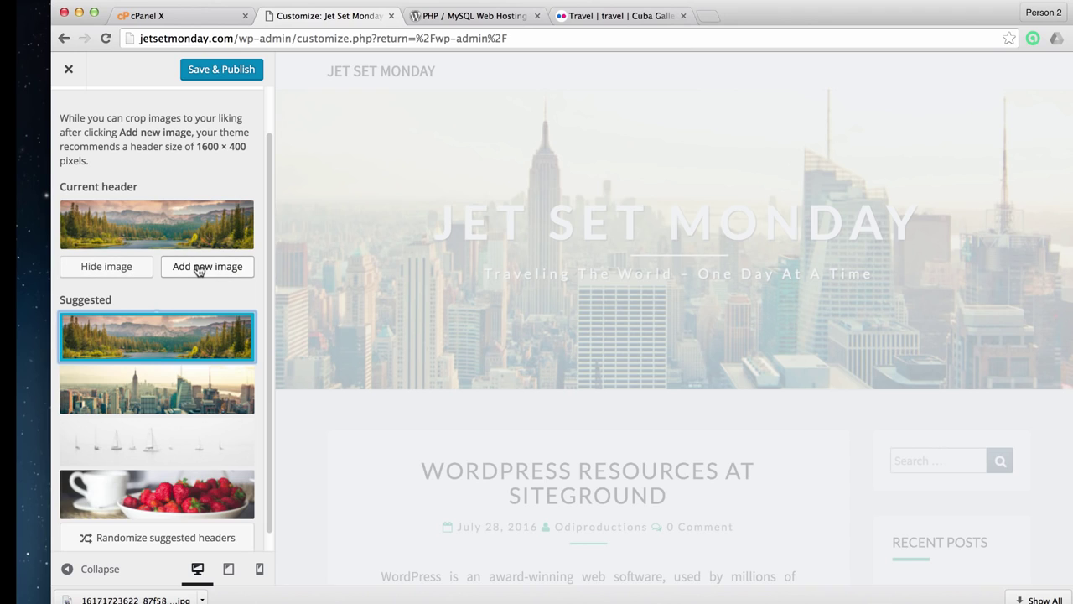
click(199, 269)
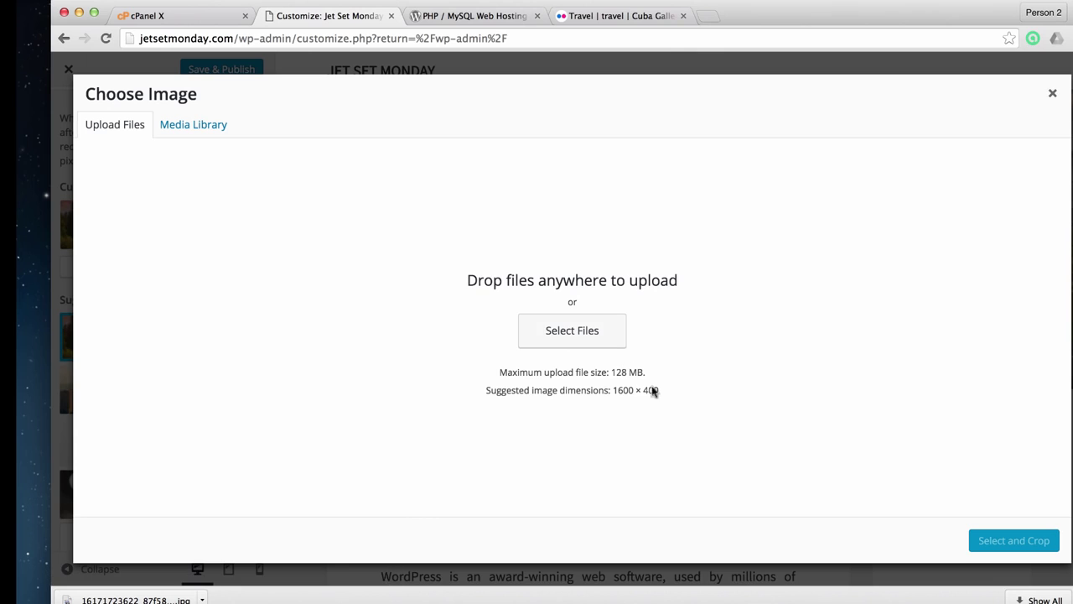
click(1053, 92)
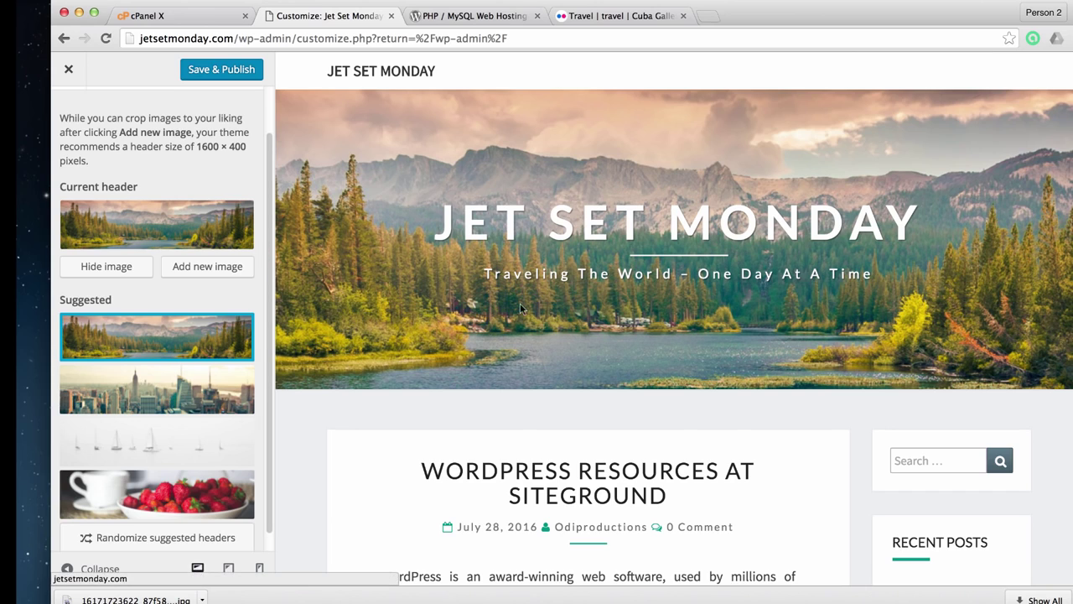
scroll(525, 332, down, 7)
scroll(526, 333, up, 7)
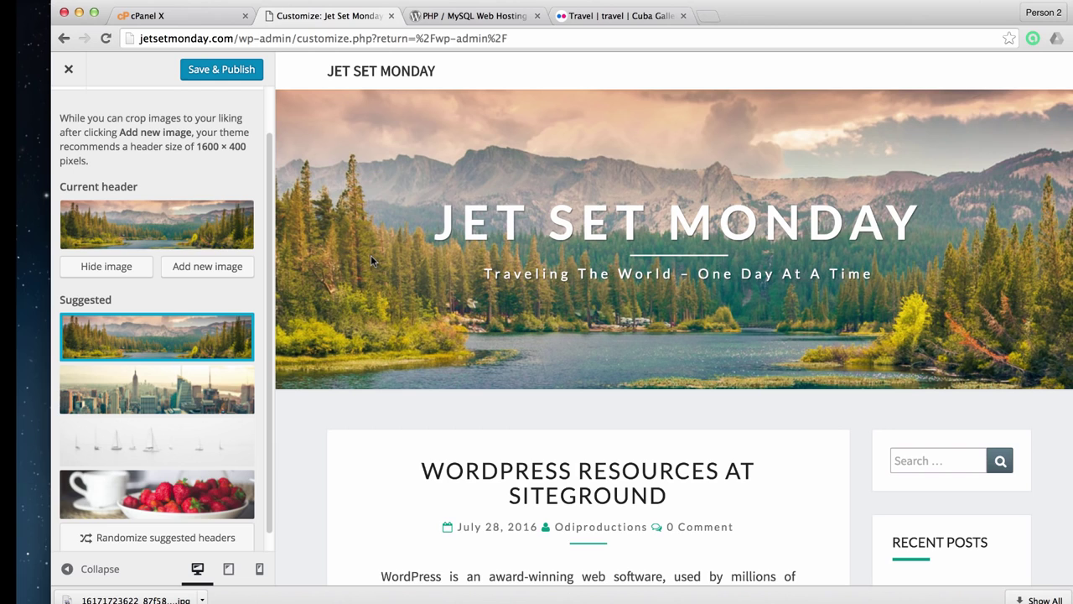
click(222, 71)
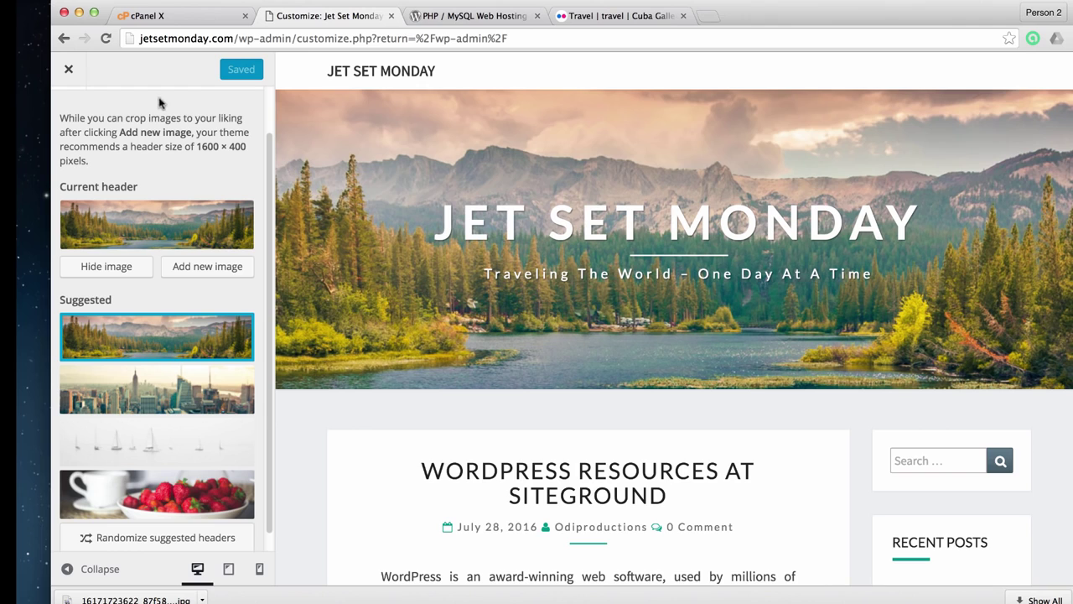
click(68, 69)
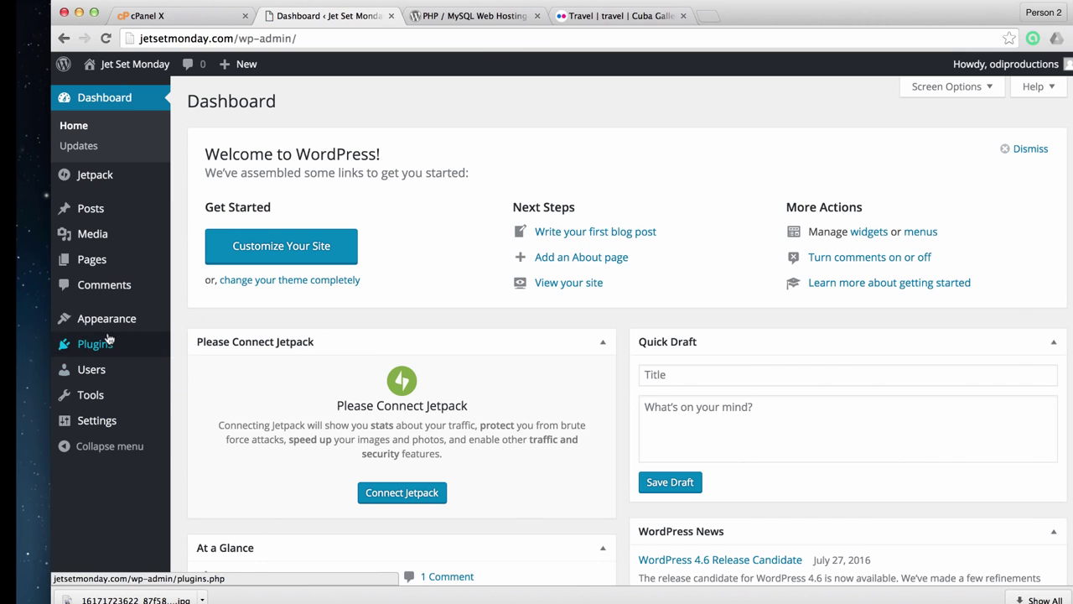
Start a new blog post from the dashboard
mouse_move(114, 325)
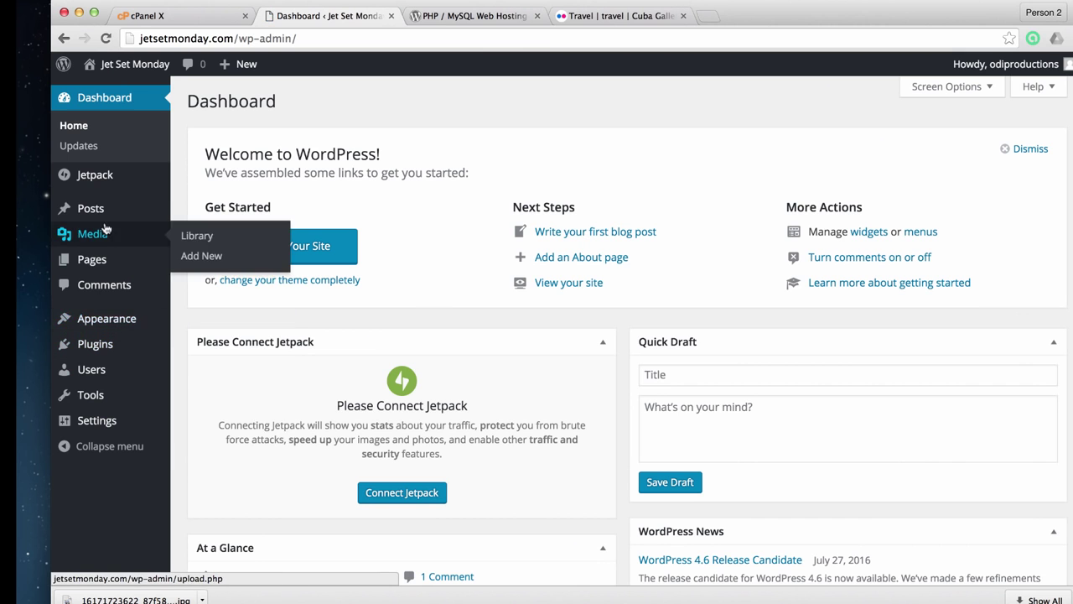
mouse_move(107, 210)
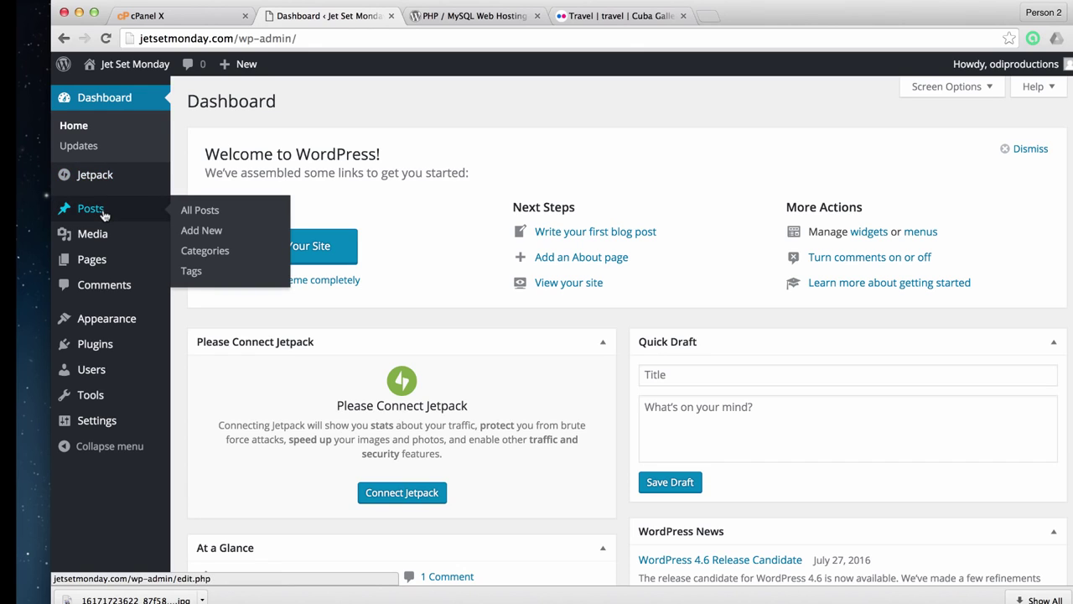
click(214, 235)
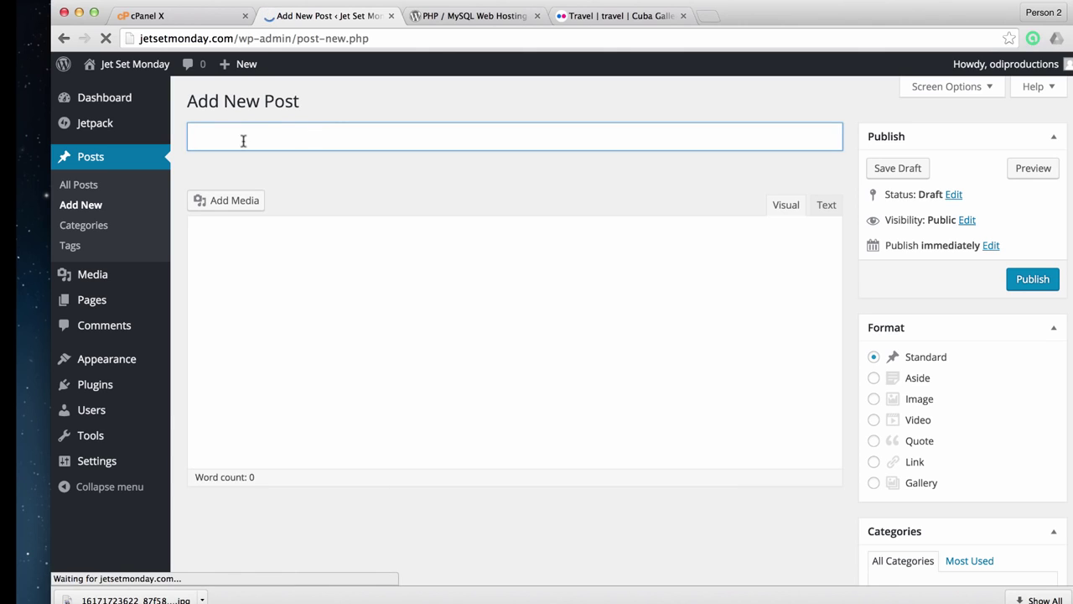
Title the post "My Trip to the Big Apple" and write "I went to New York City for the first time. It was beautiful, check it out:"
click(351, 292)
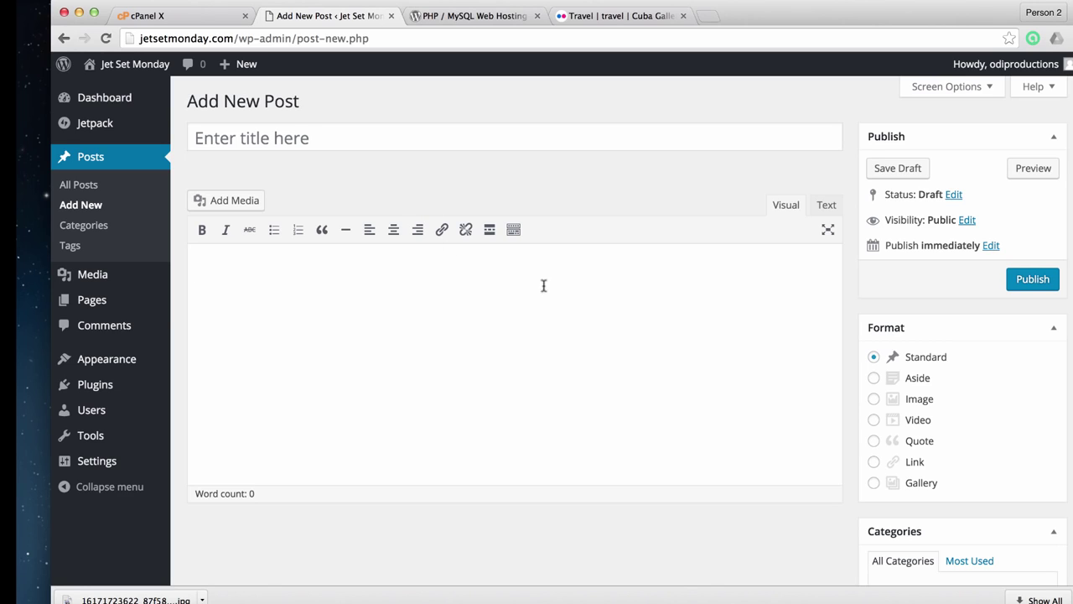
click(341, 142)
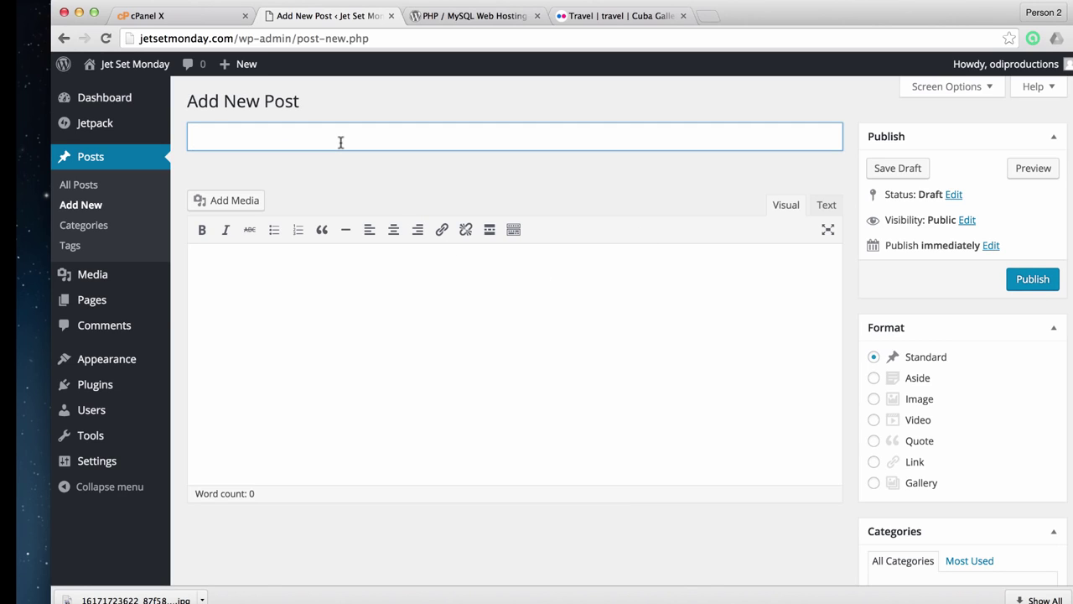
text(My trip)
key(BackSpace)
key(BackSpace)
key(BackSpace)
key(BackSpace)
key(BackSpace)
text(Trip to the big)
key(BackSpace)
key(BackSpace)
key(BackSpace)
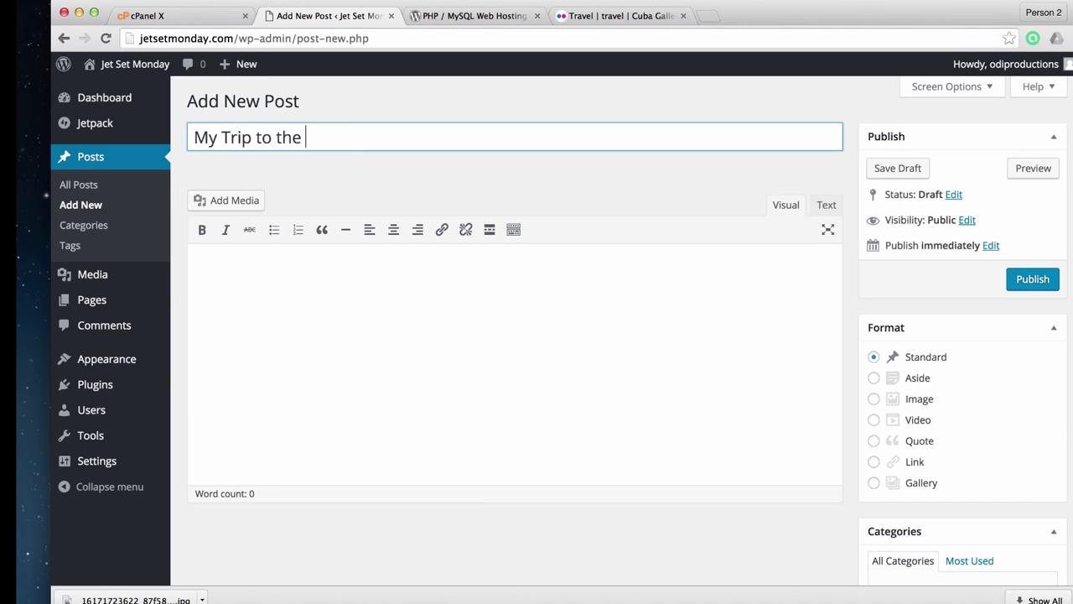
text(B)
key(BackSpace)
text(Big Apple)
click(467, 282)
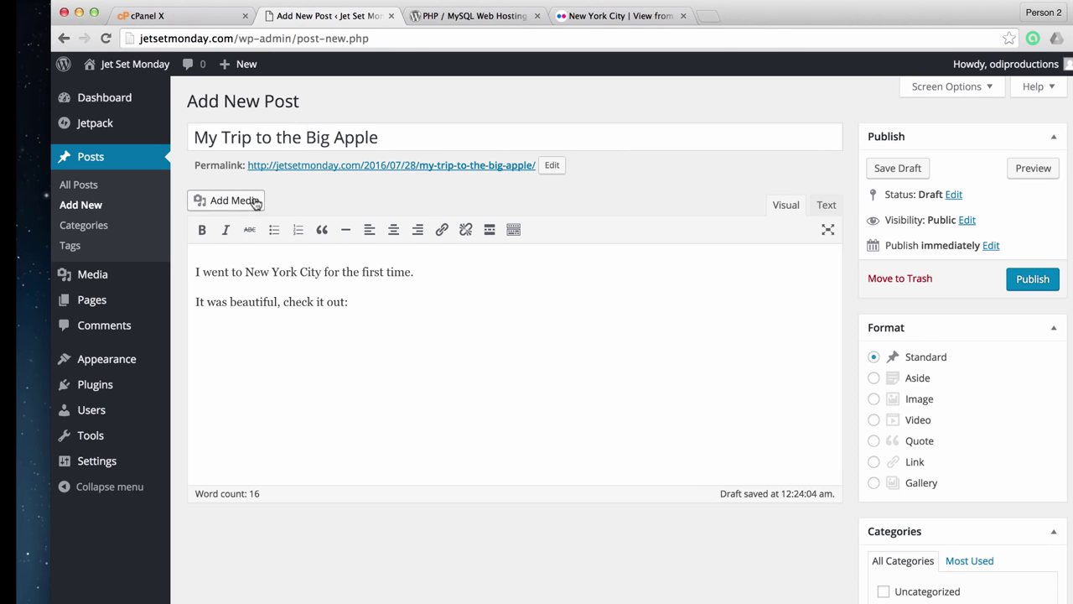
click(234, 202)
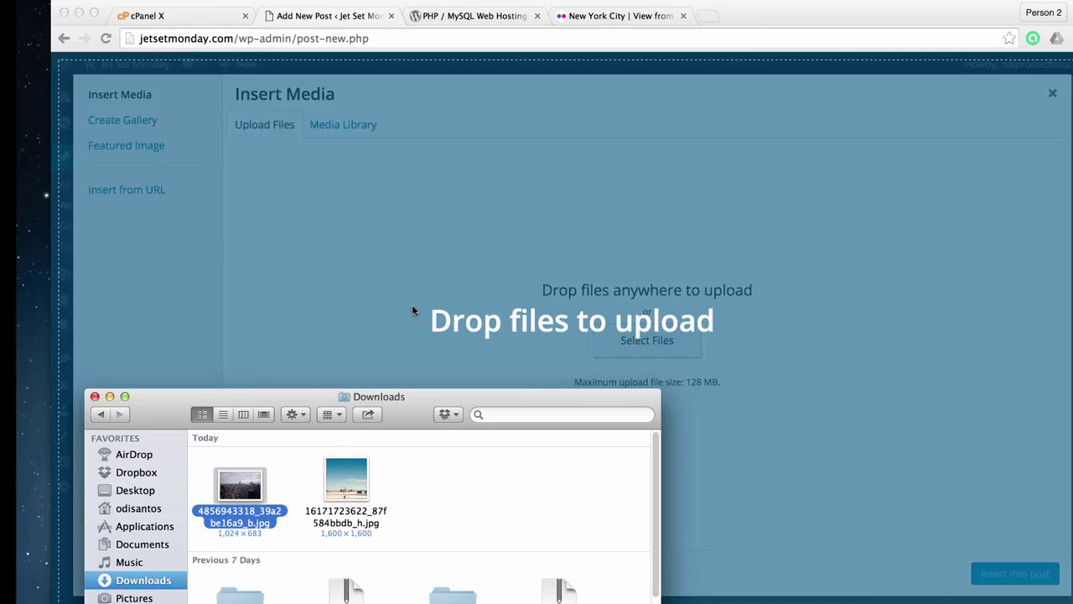
drag(412, 304, 419, 302)
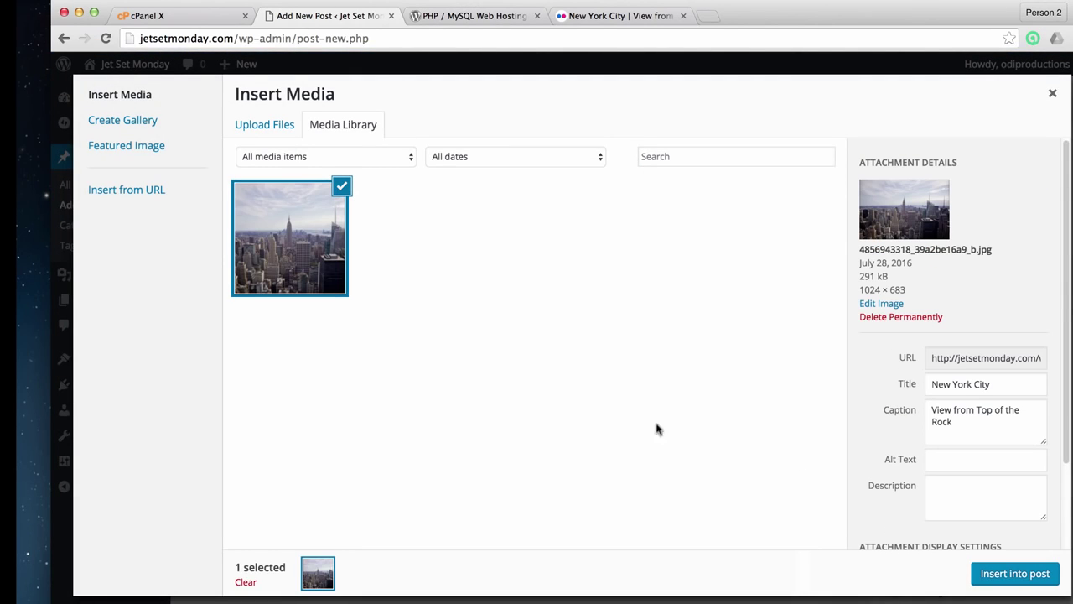
click(1015, 574)
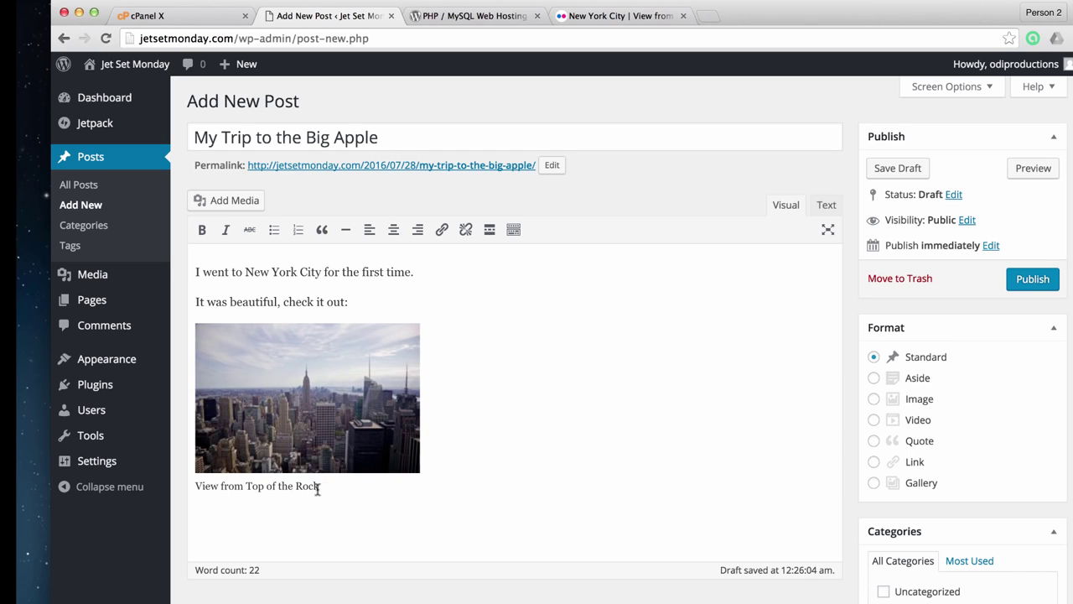
Remove the caption under the skyline photo and add the closing line "Thanks for reading guys!" below it
drag(332, 488, 228, 487)
text(Thanks for reading guys!)
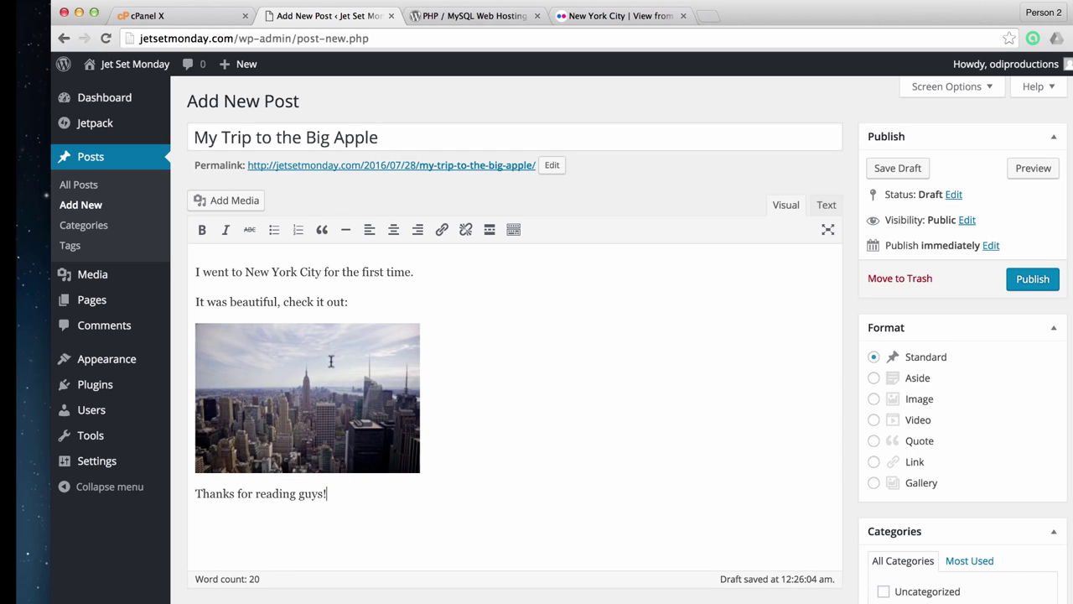
click(274, 128)
click(287, 270)
Set the uploaded New York City skyline photo from the media library as the post's featured image
scroll(287, 271, down, 1)
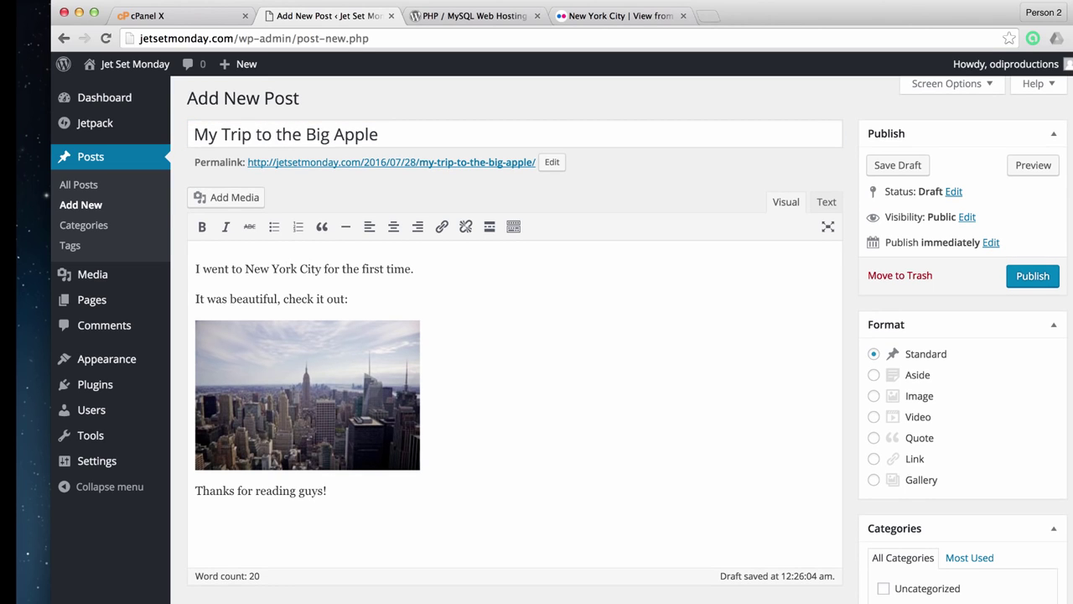
scroll(335, 417, down, 7)
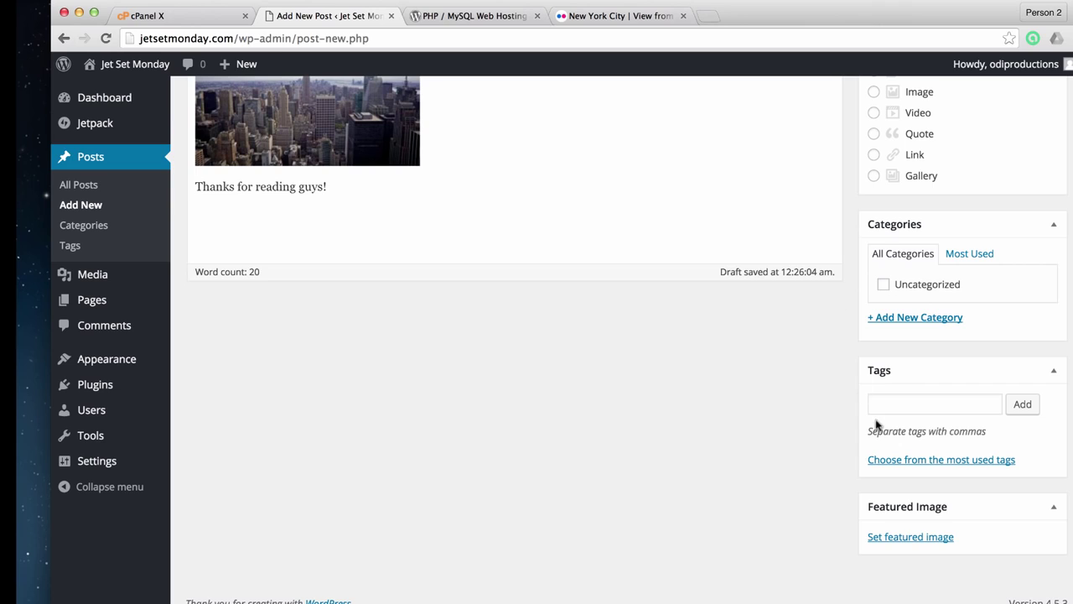
click(880, 544)
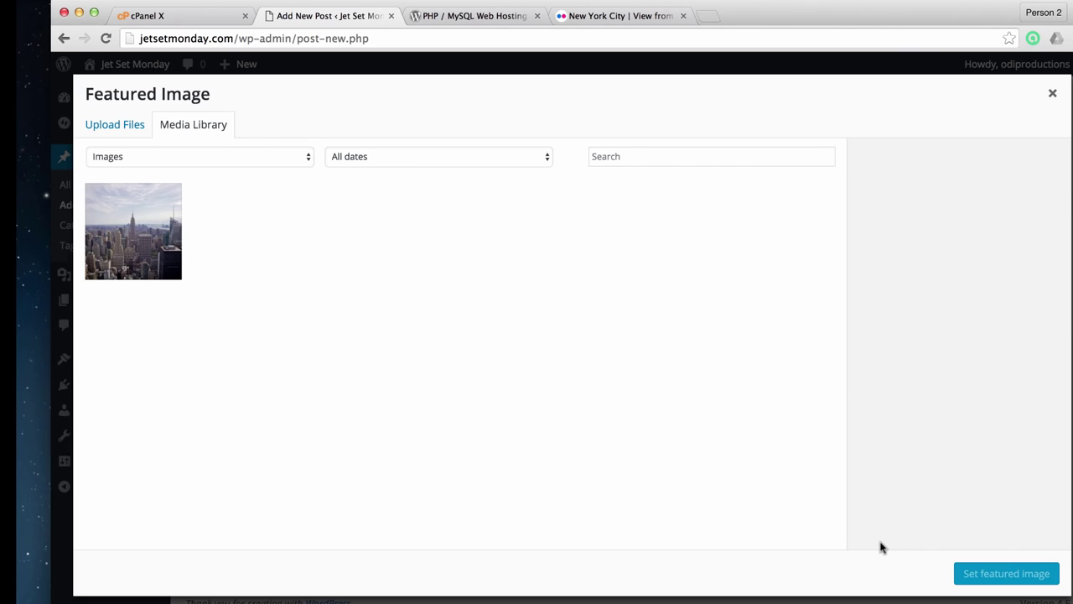
click(157, 236)
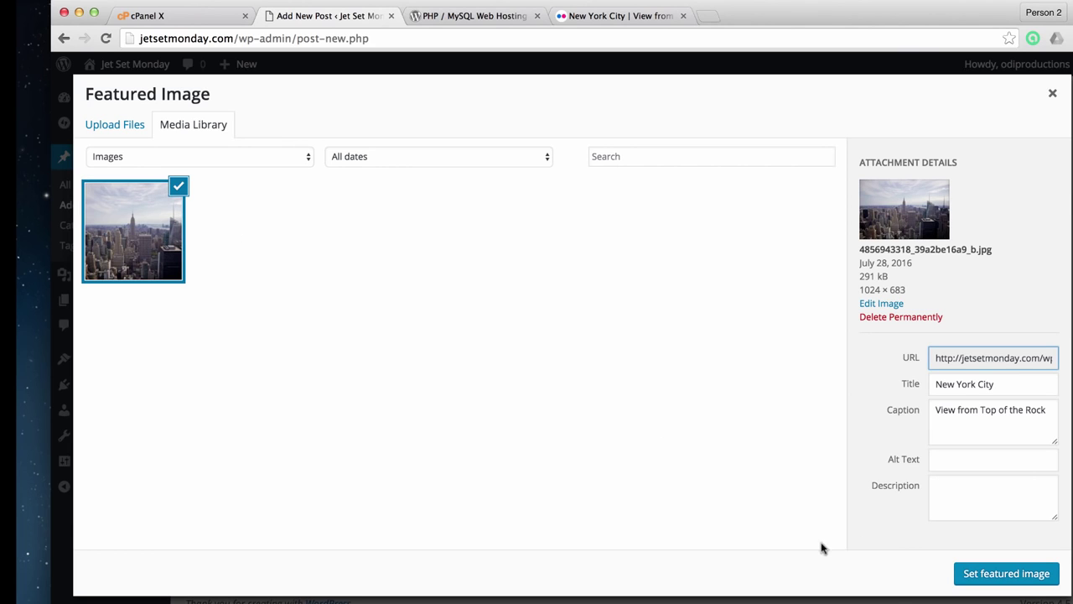
click(1009, 574)
scroll(746, 422, down, 4)
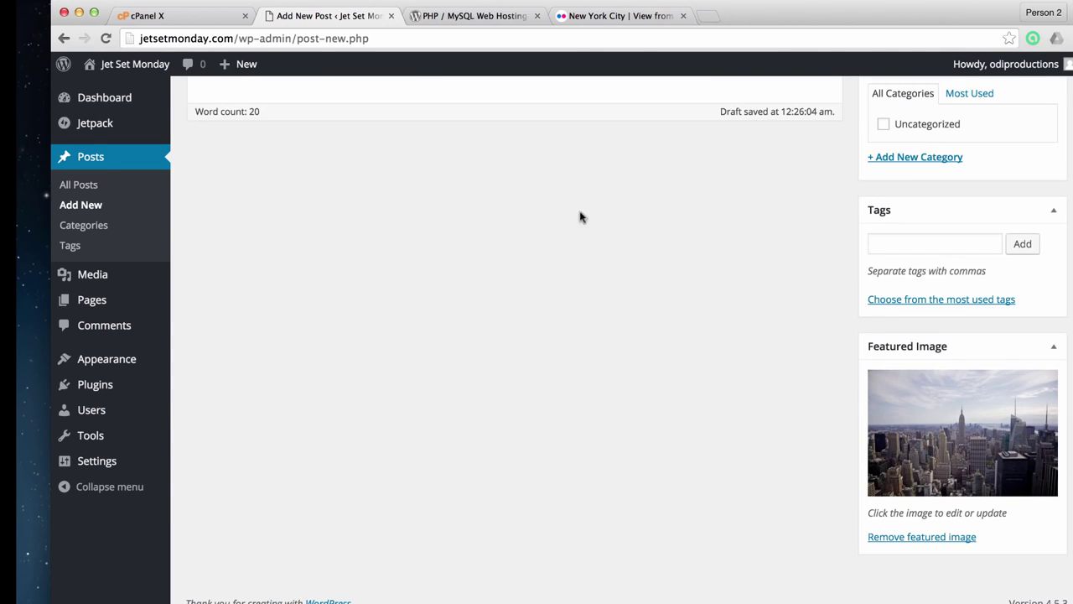
Create a new category named "New York City" for the post, without a parent category
scroll(579, 216, up, 6)
scroll(575, 440, down, 2)
scroll(575, 440, down, 3)
scroll(784, 407, up, 6)
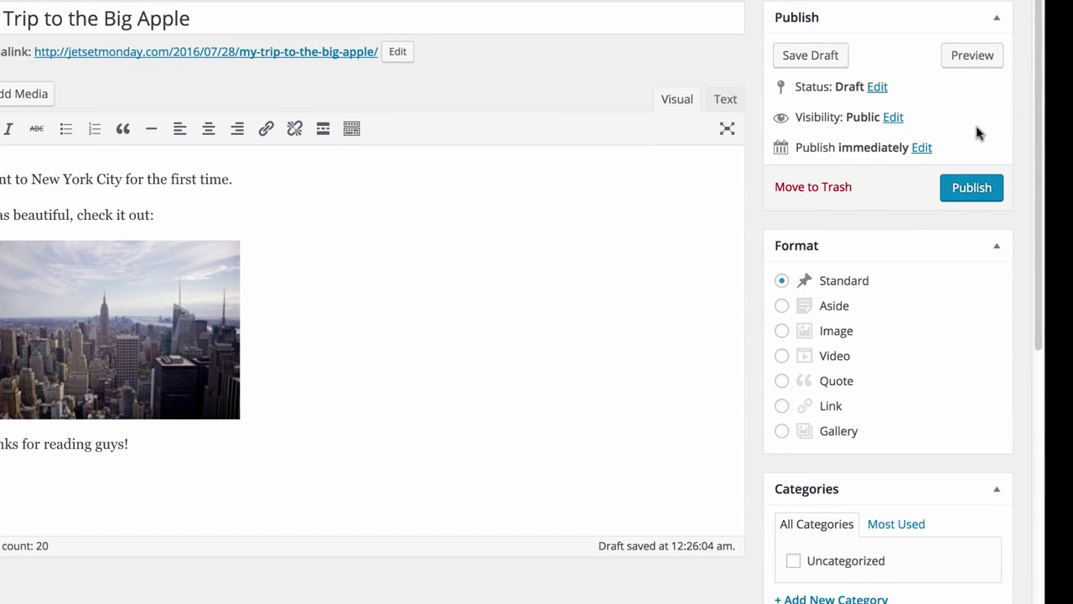
scroll(713, 411, down, 2)
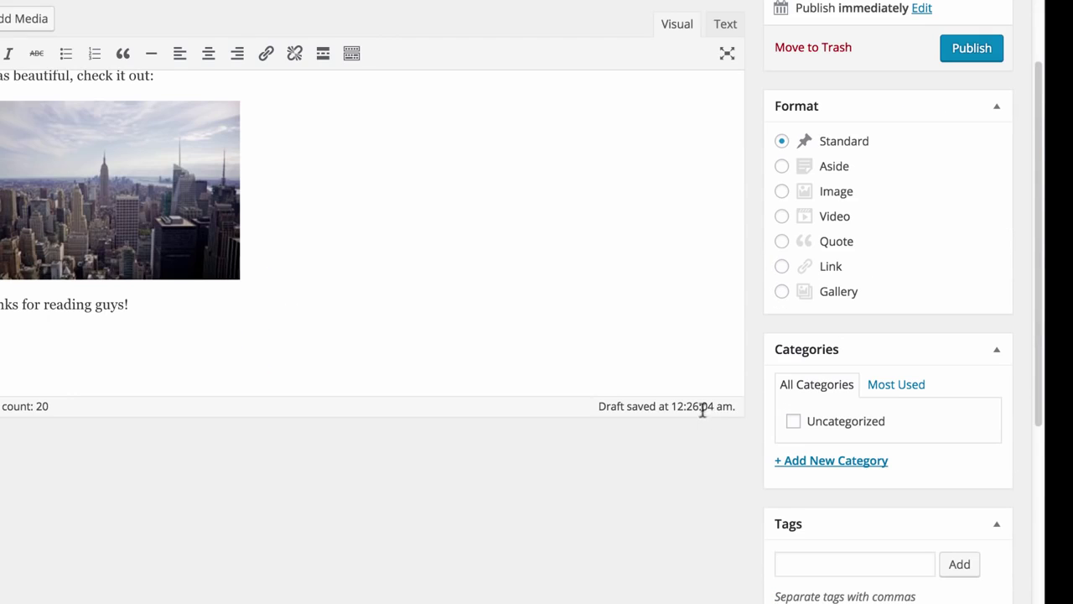
click(827, 462)
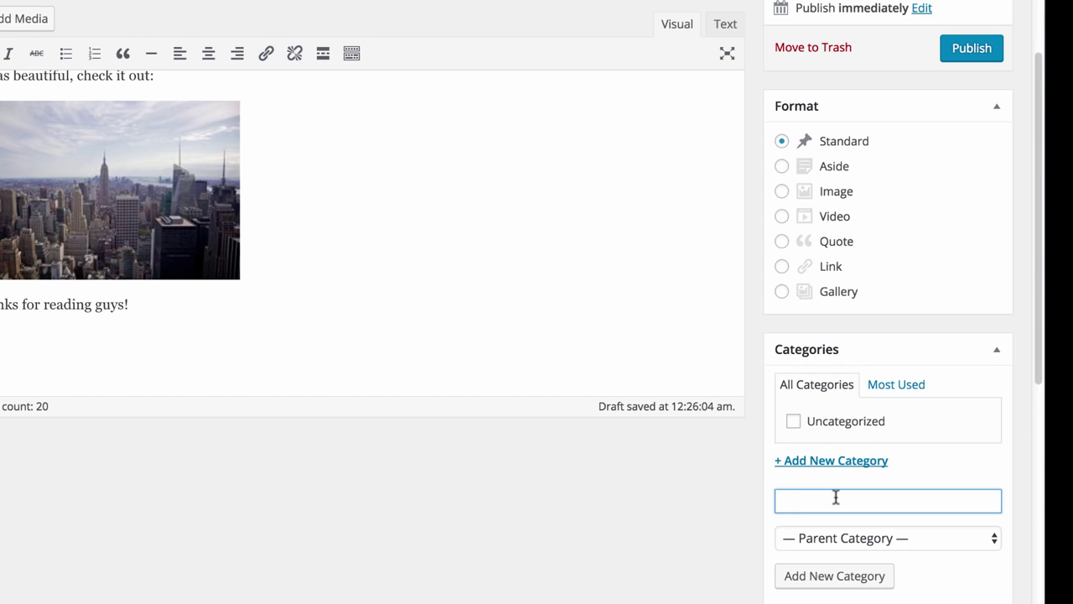
text(New York City)
click(824, 577)
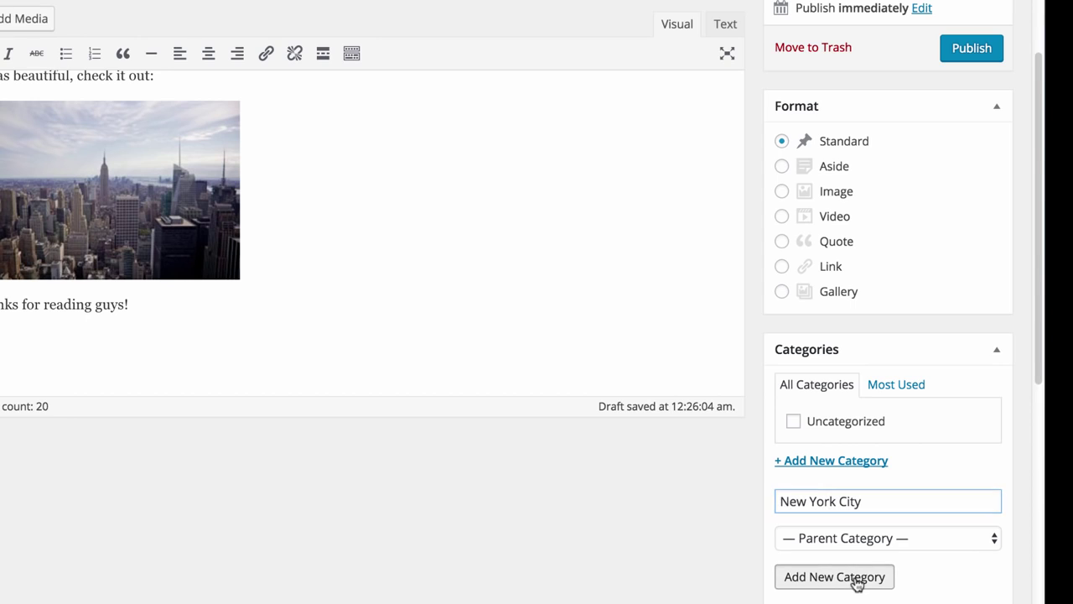
Publish the post and open the live site's home page
scroll(764, 328, up, 3)
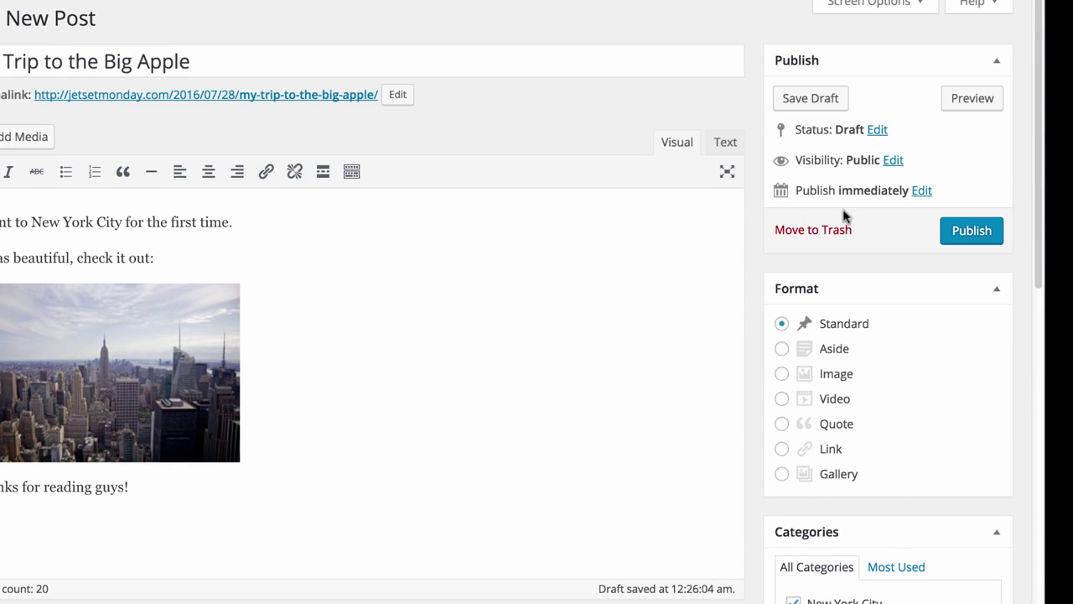
click(980, 234)
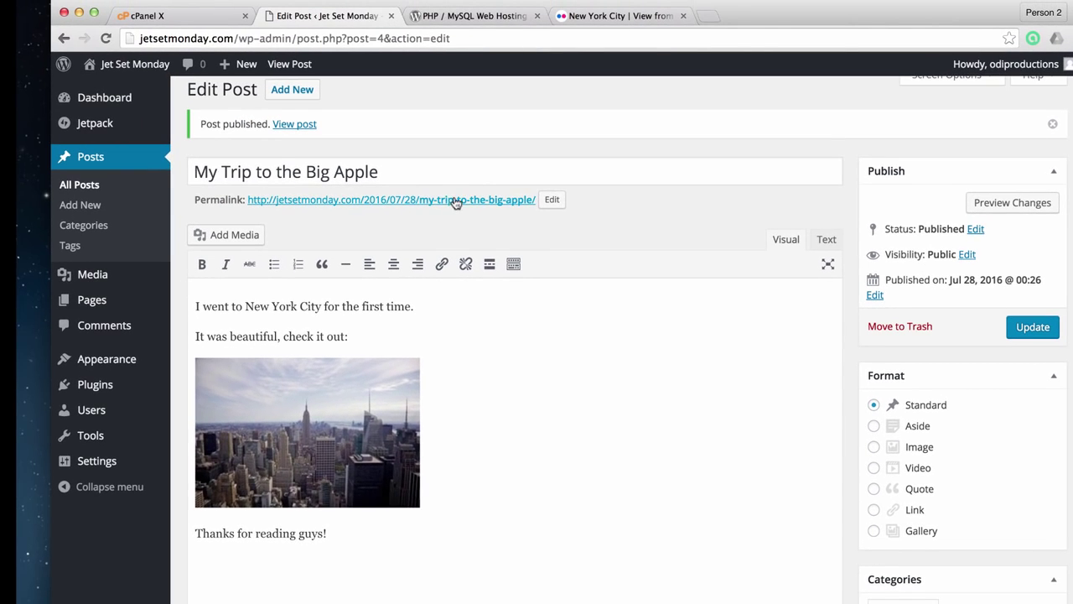
mouse_move(114, 65)
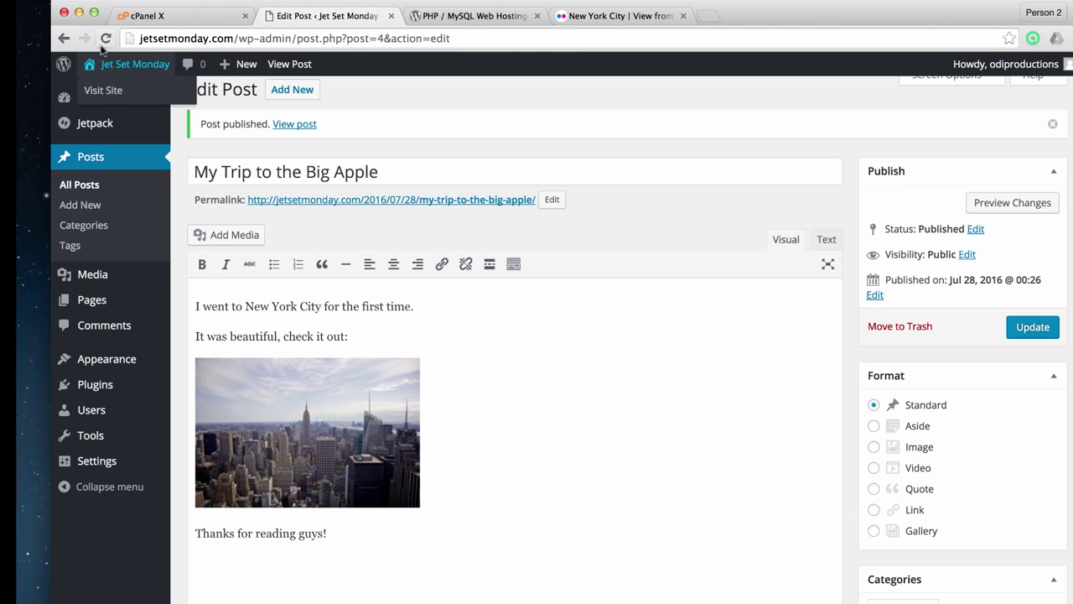
click(118, 94)
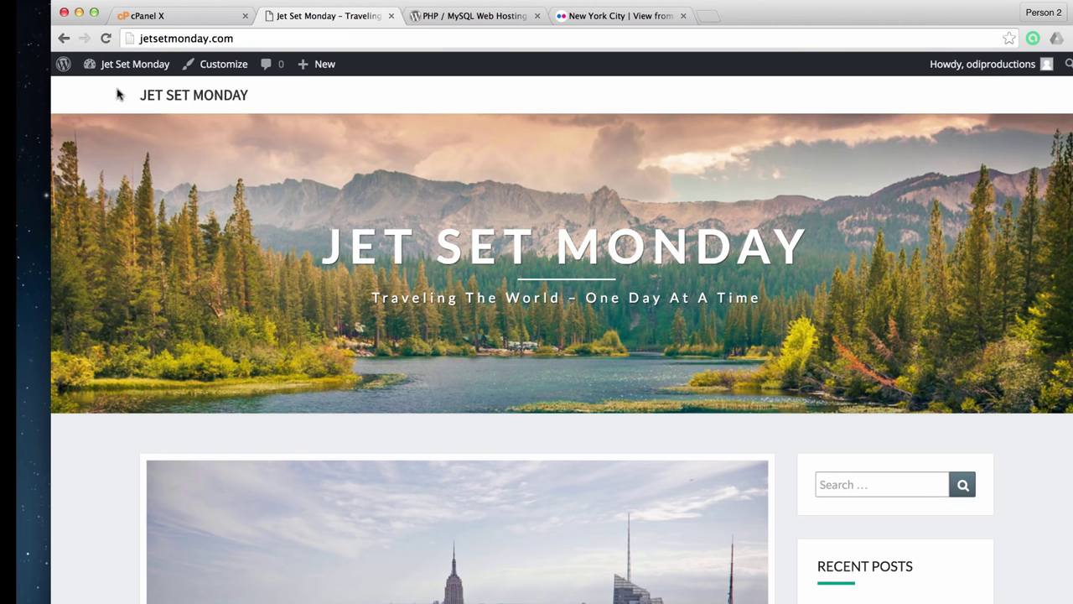
Examine the home page's header, the new post with its featured image and text, and the sidebar sections
scroll(557, 259, down, 5)
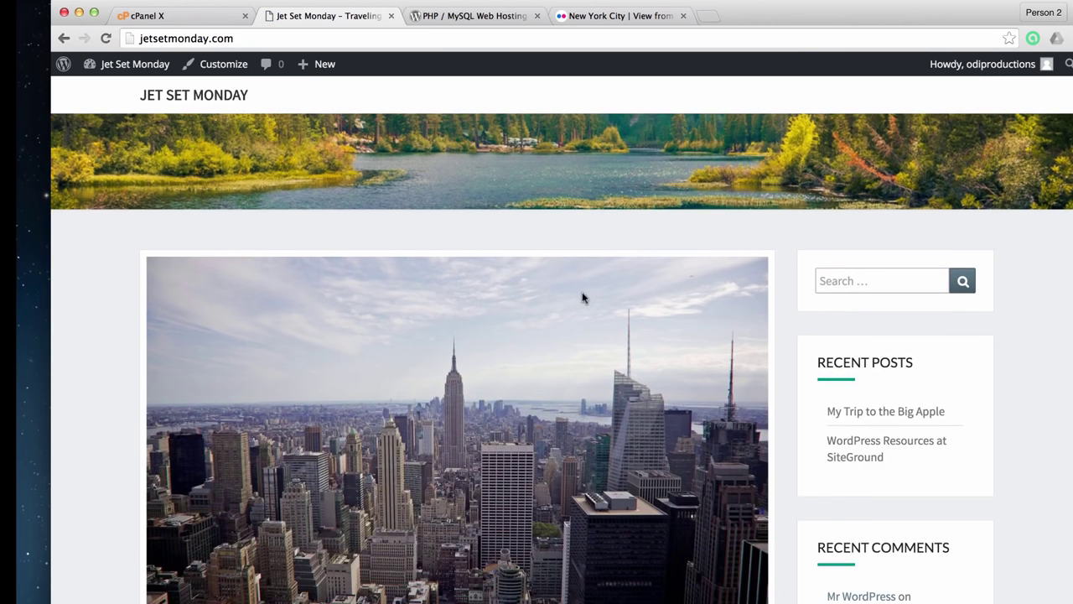
scroll(688, 410, up, 5)
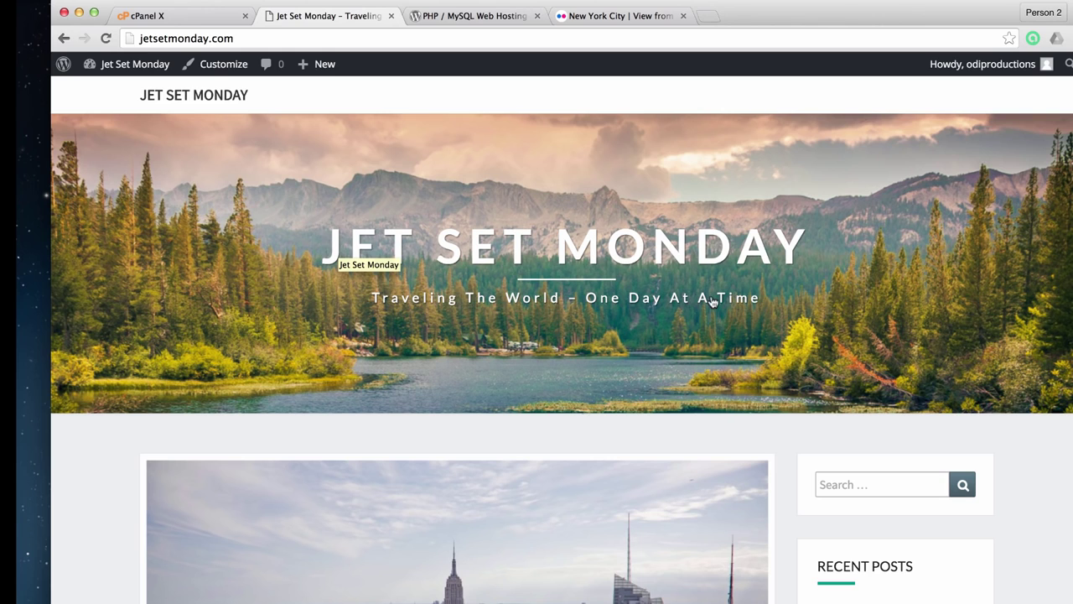
scroll(553, 321, down, 3)
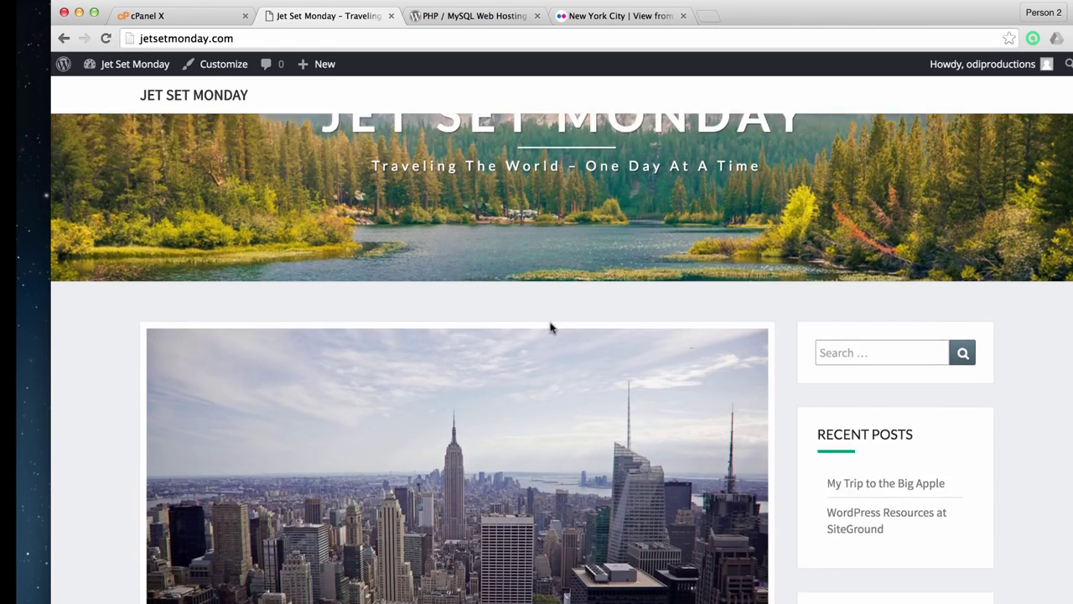
scroll(550, 327, down, 4)
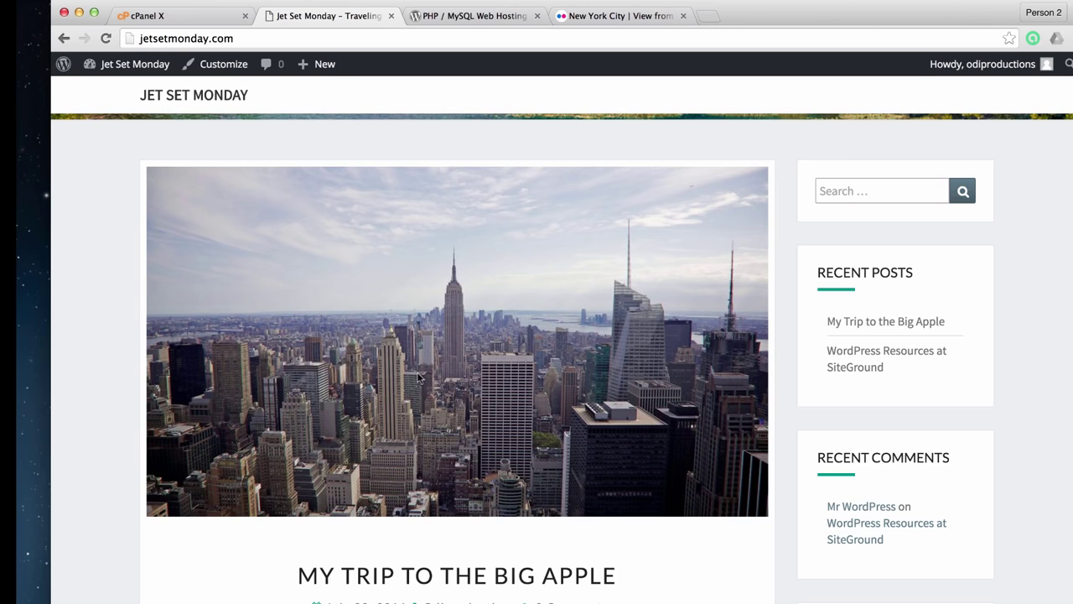
scroll(419, 379, down, 2)
scroll(417, 382, down, 3)
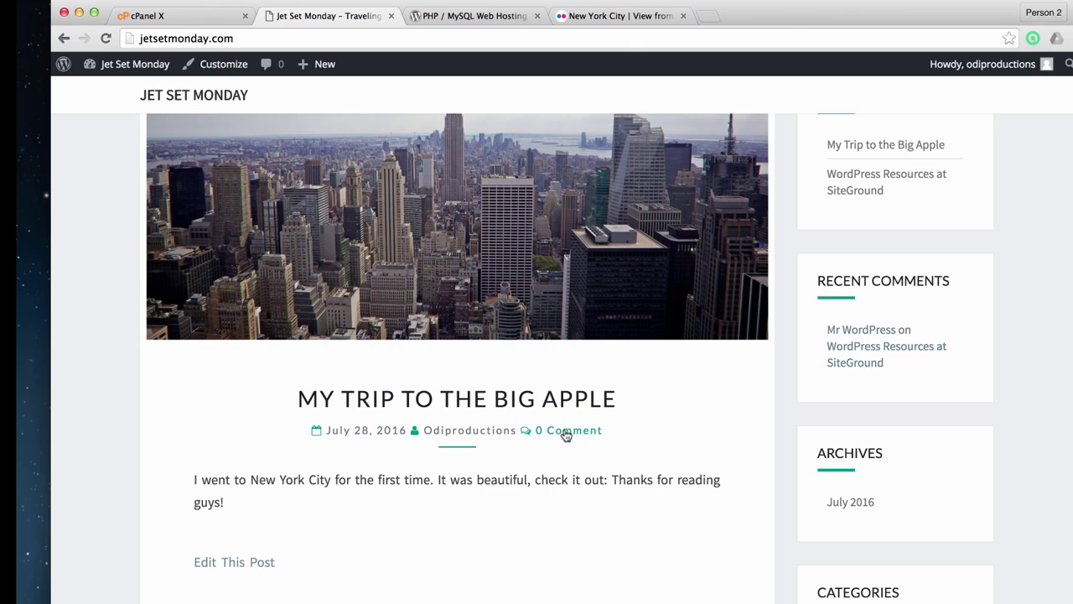
scroll(501, 467, down, 1)
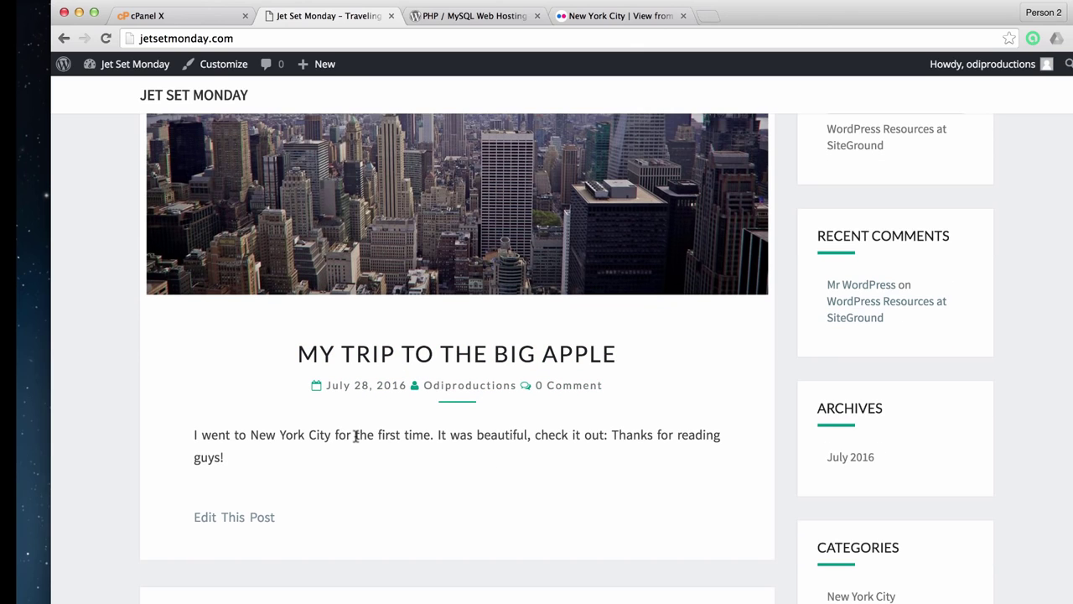
scroll(355, 434, up, 1)
scroll(247, 482, down, 1)
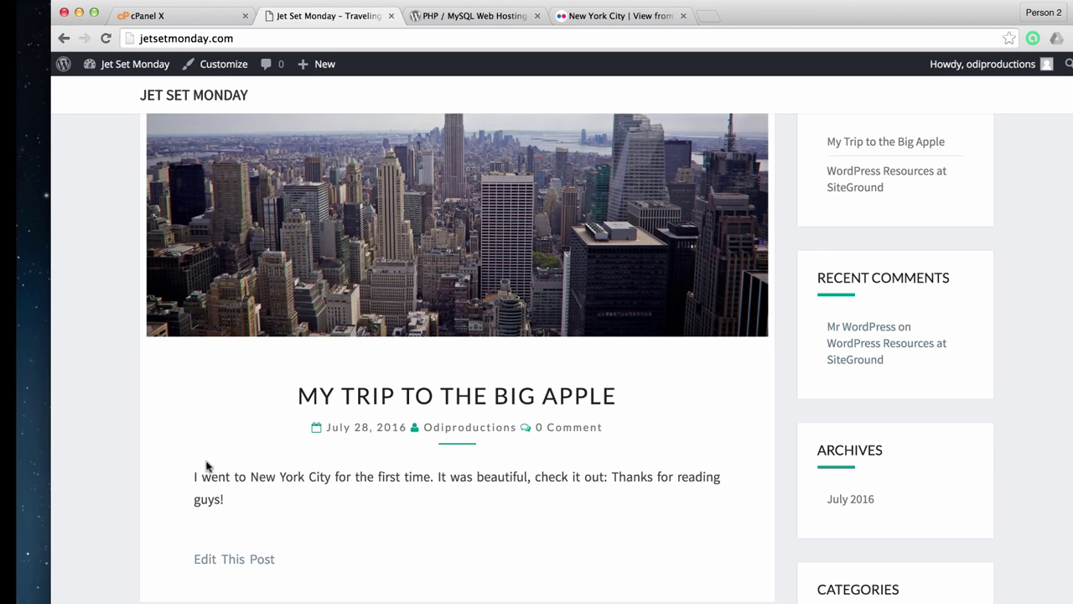
scroll(271, 511, down, 3)
scroll(271, 511, up, 10)
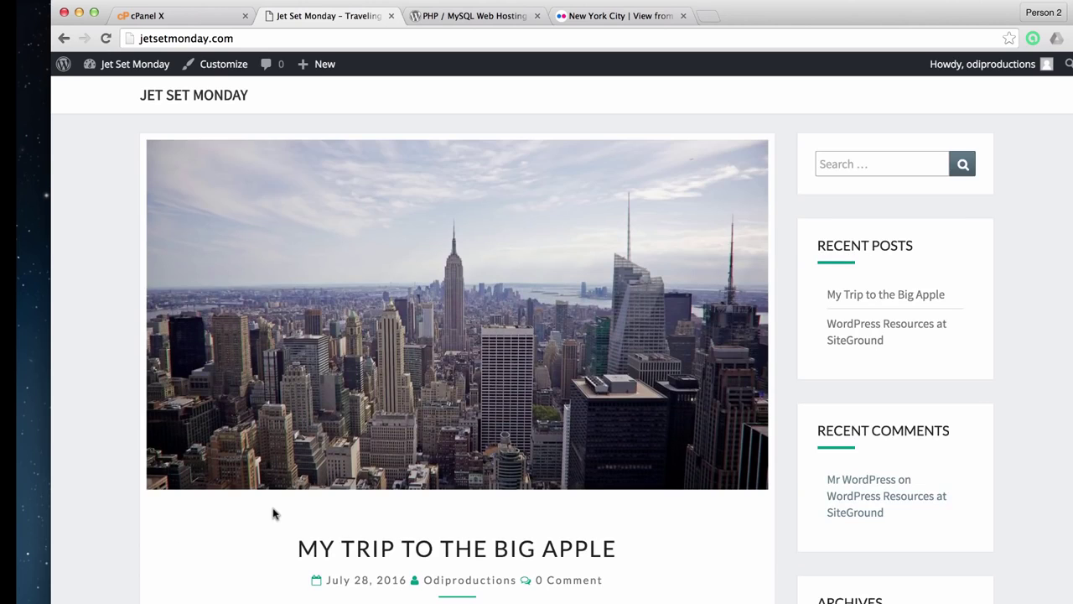
scroll(273, 505, down, 5)
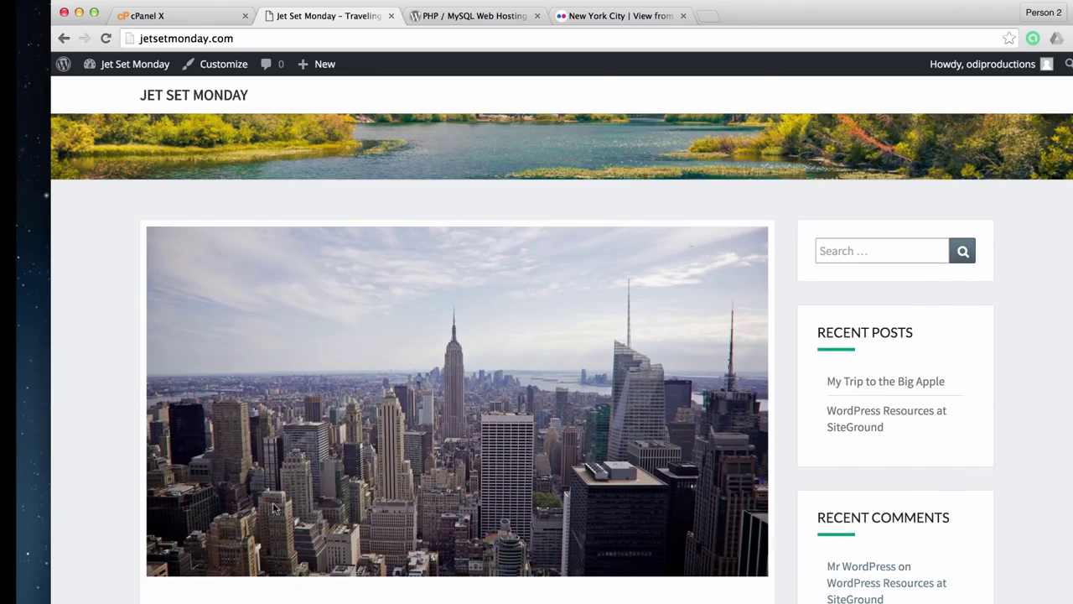
scroll(273, 507, down, 6)
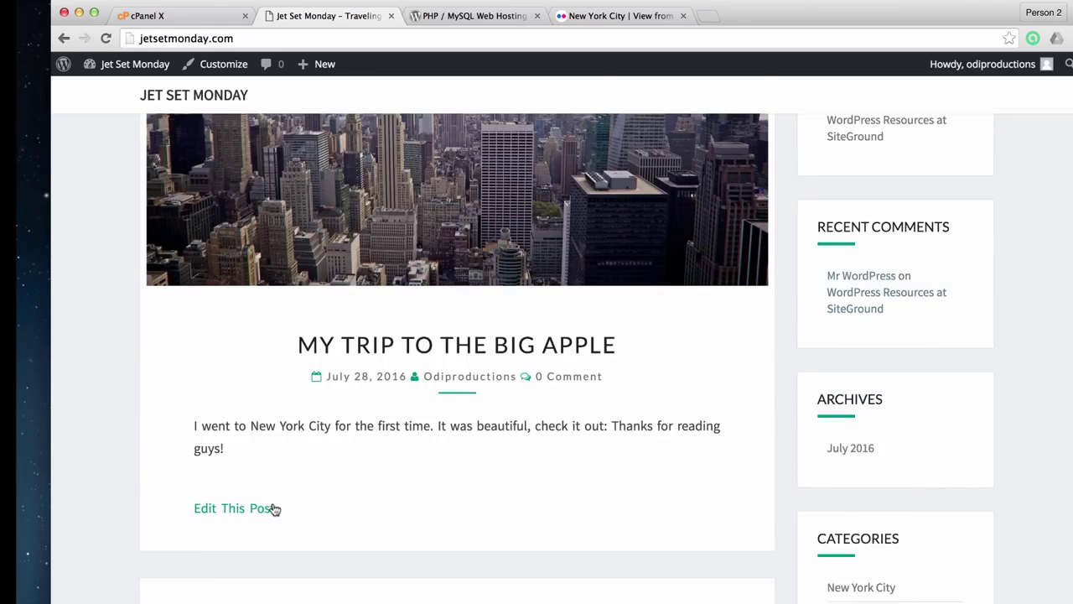
scroll(276, 508, up, 8)
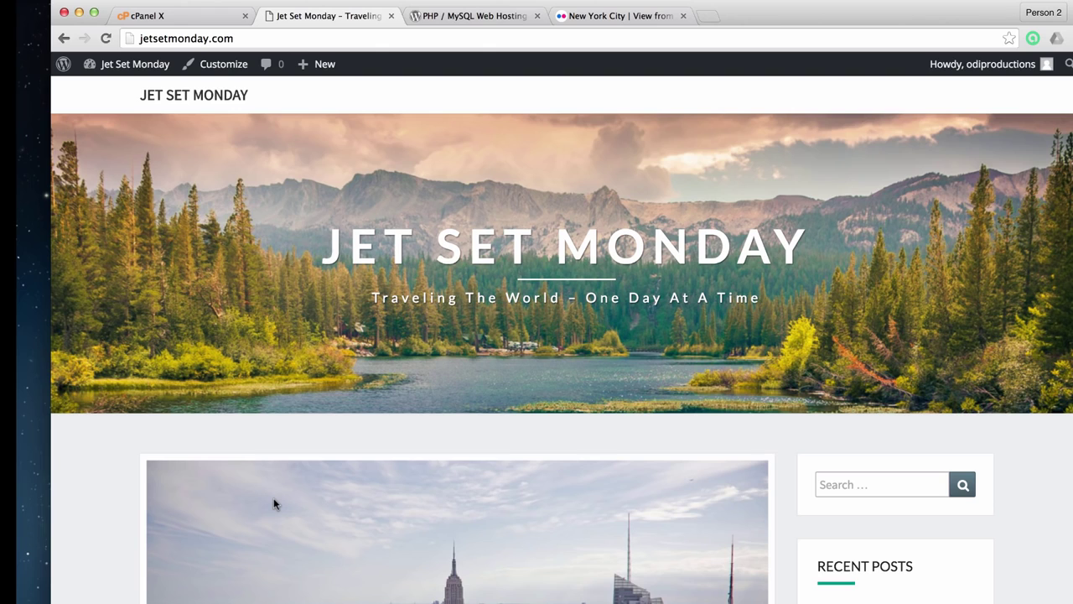
Return from the live site to the admin dashboard and bring up the options for posts
mouse_move(117, 67)
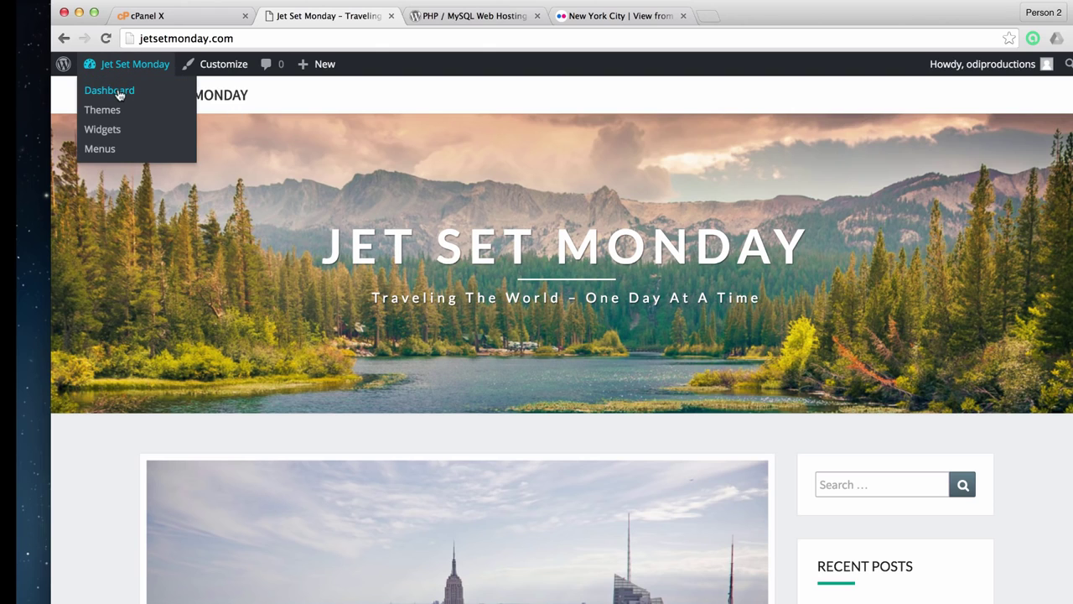
click(118, 93)
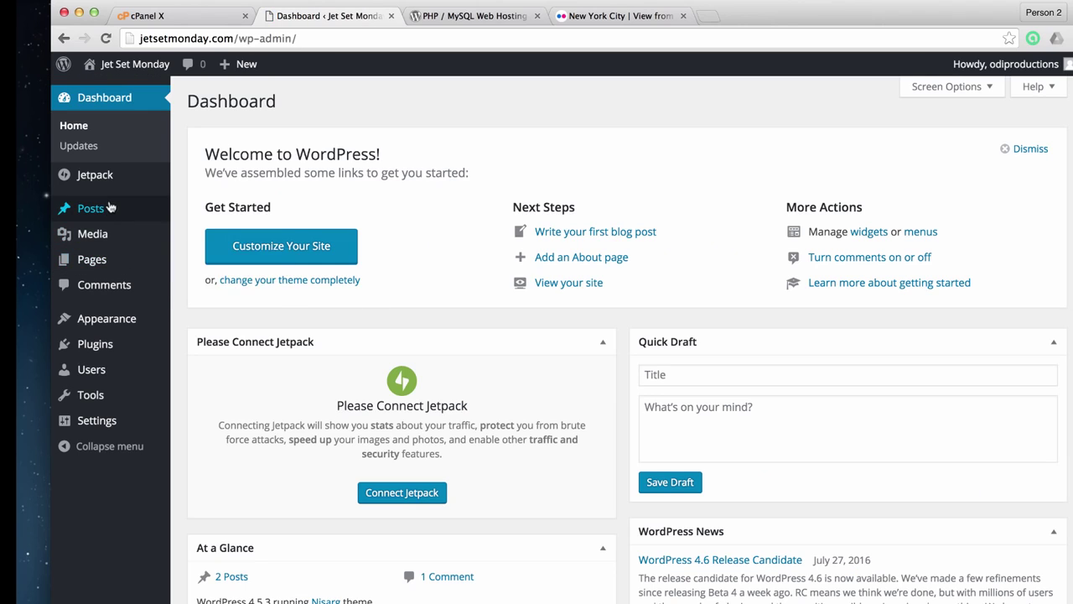
mouse_move(108, 208)
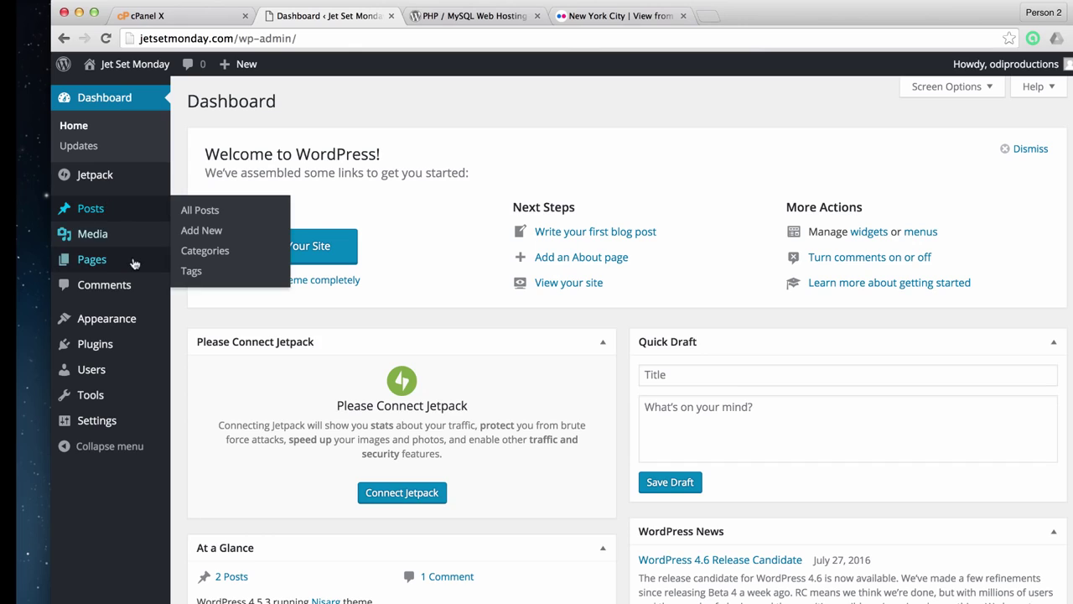
Create and publish an "About Us" page reading "This blog is a journal of all my travels around the world." and "Travel with me!"
mouse_move(133, 263)
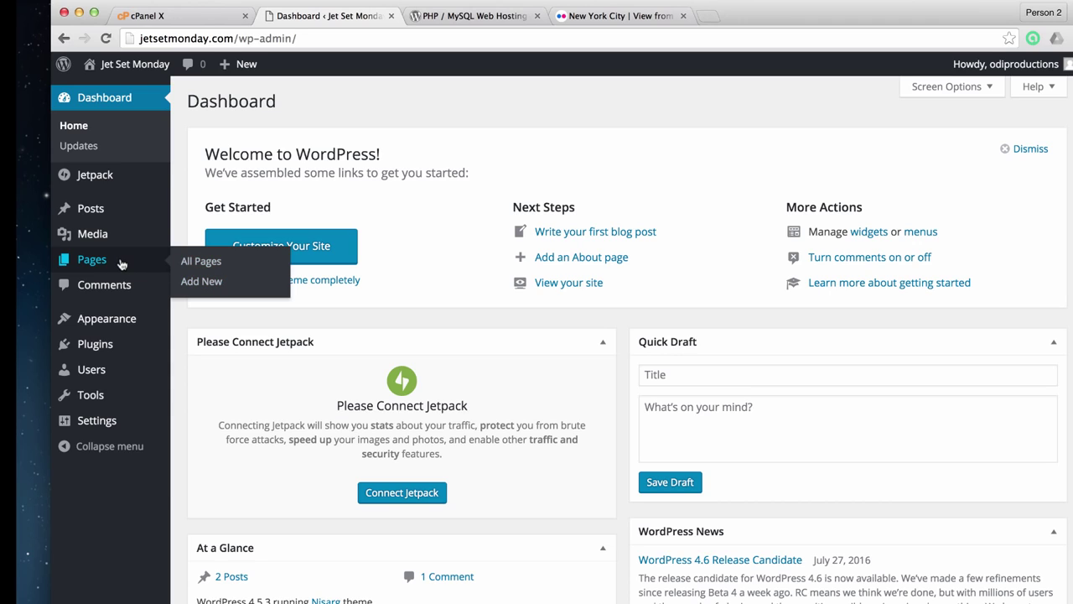
click(206, 281)
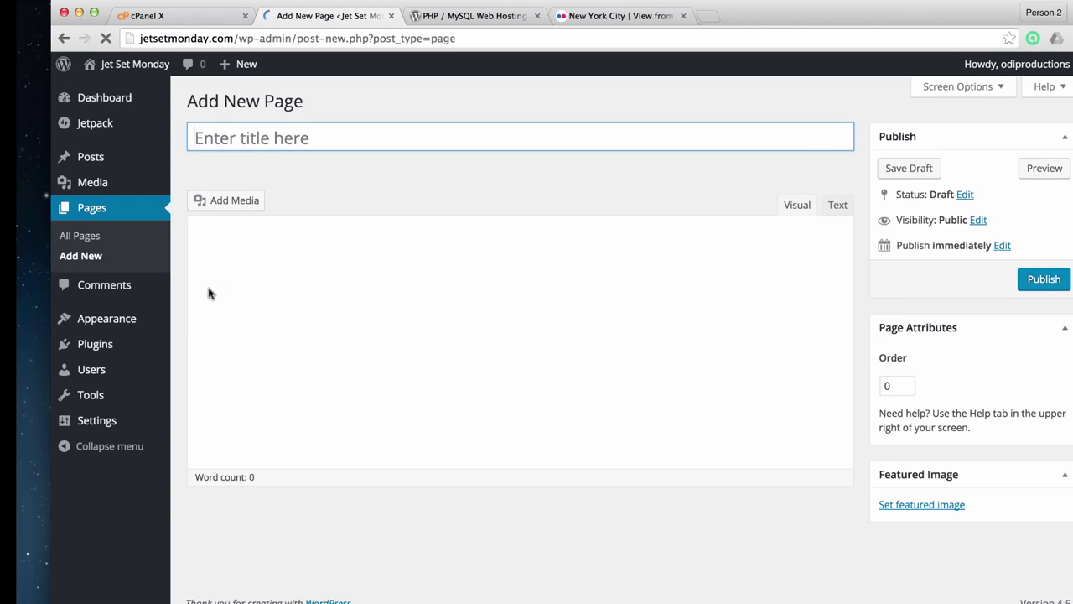
click(282, 137)
text(About Us)
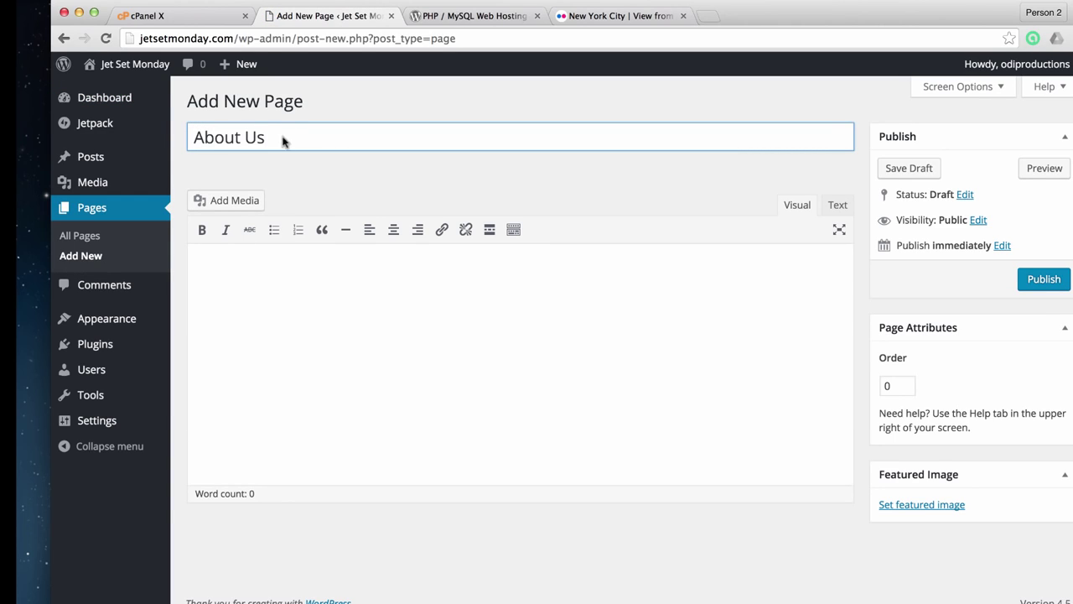
click(341, 381)
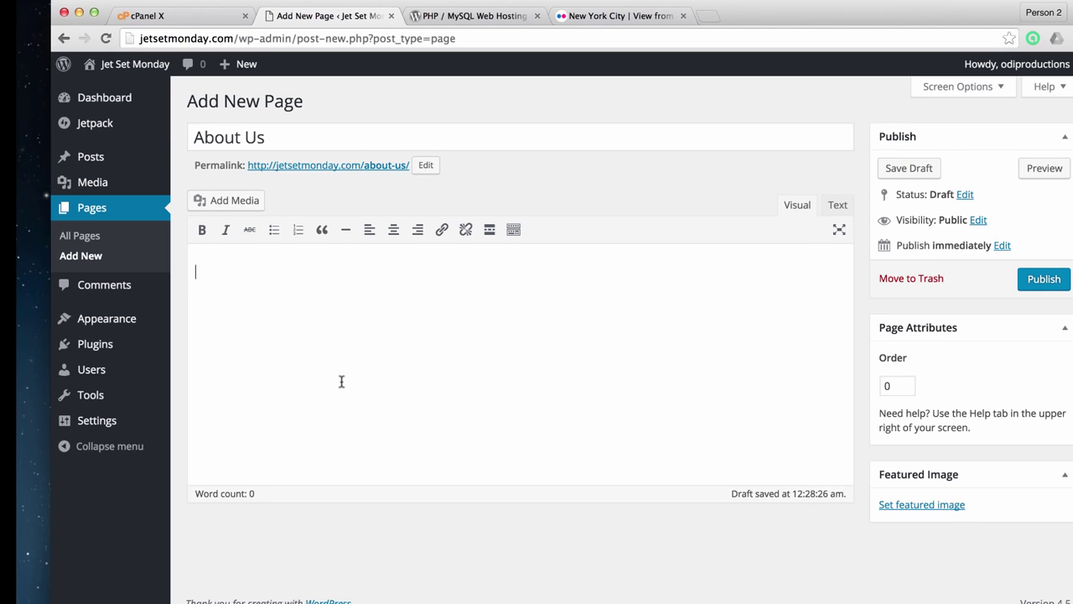
text(This blog is a journal of all my travels around the world. Travel with me!)
click(1025, 279)
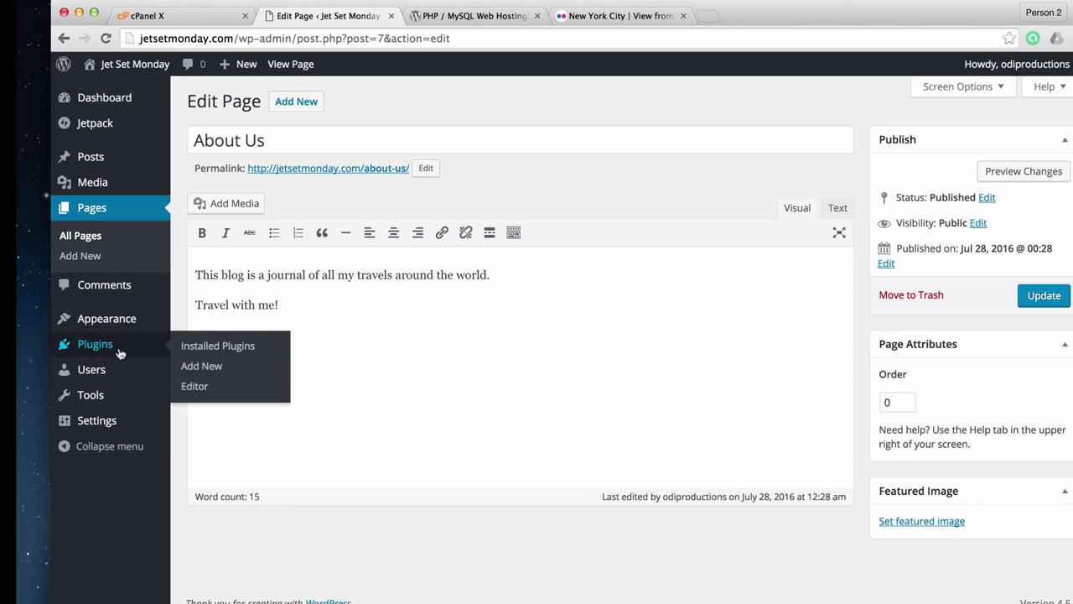
Set up a "Main Menu" holding Home, New York City and About Us, assign it to the Top Primary Menu location and save it
mouse_move(132, 323)
click(202, 385)
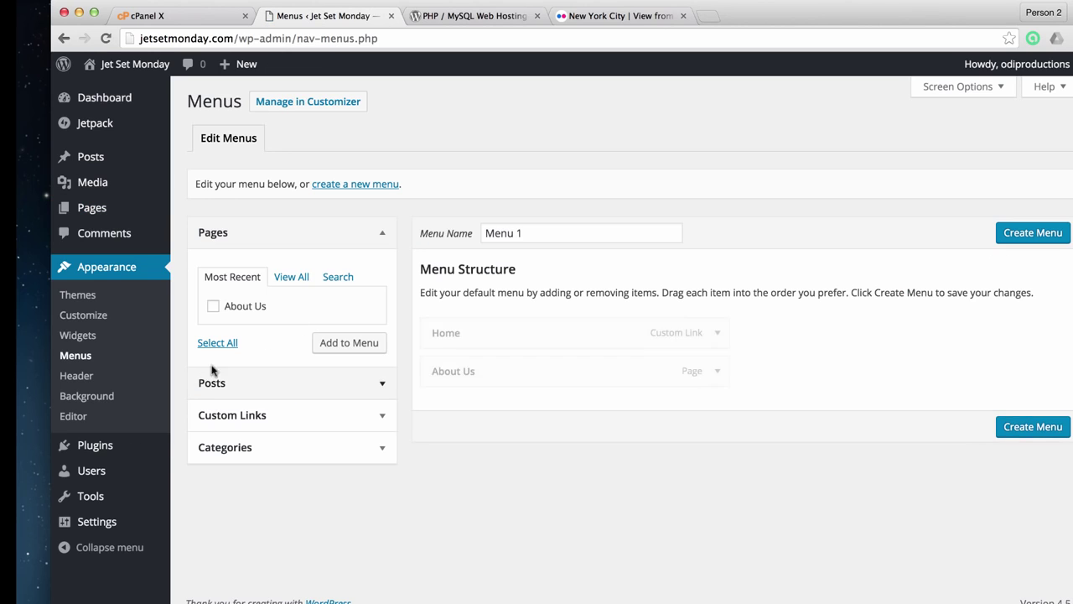
drag(522, 234, 412, 227)
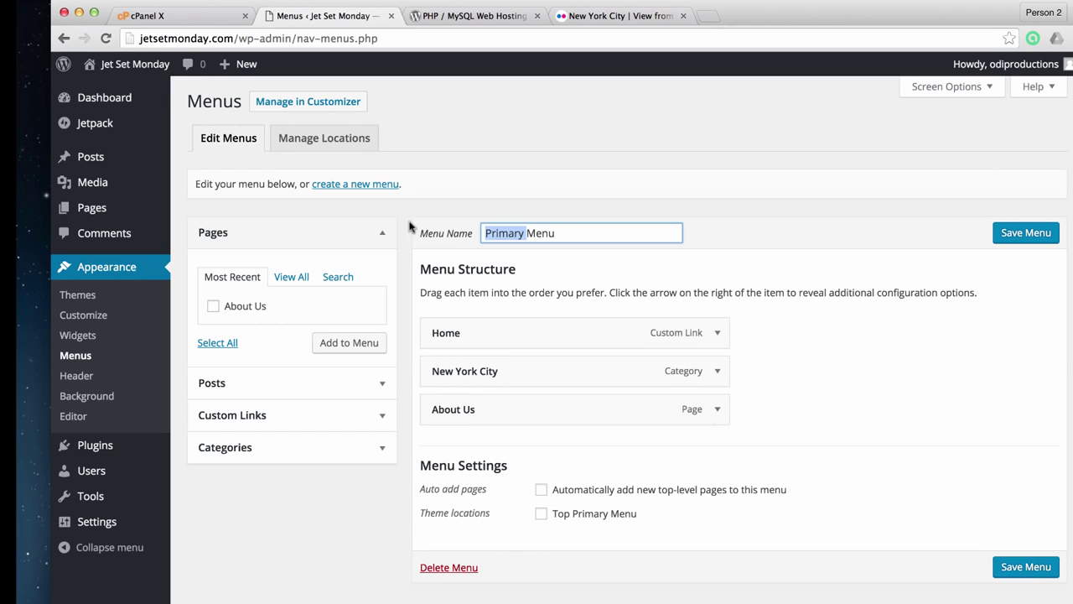
text(Main)
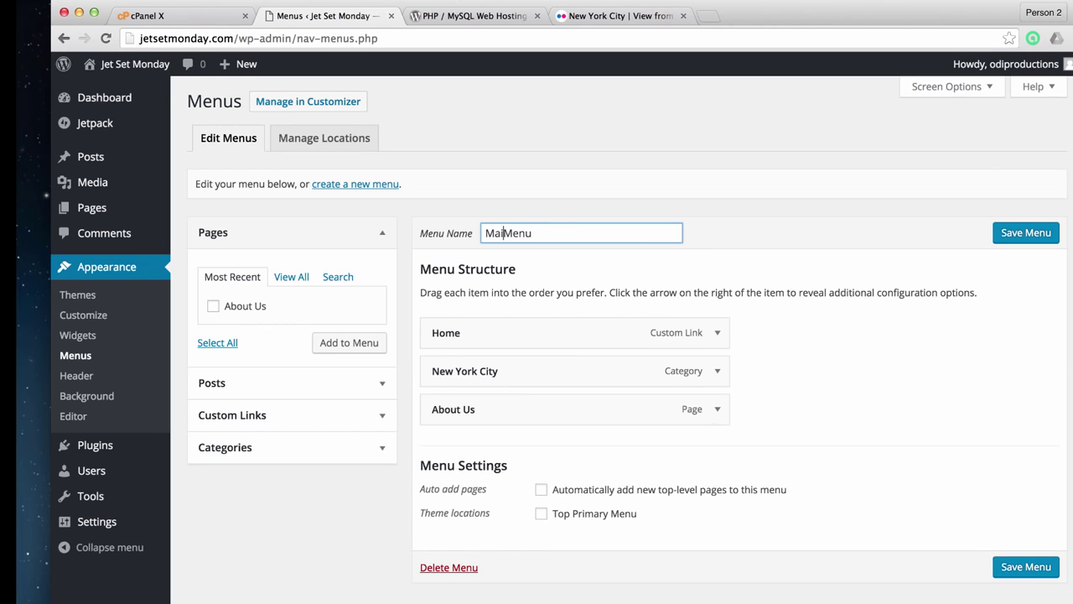
click(790, 330)
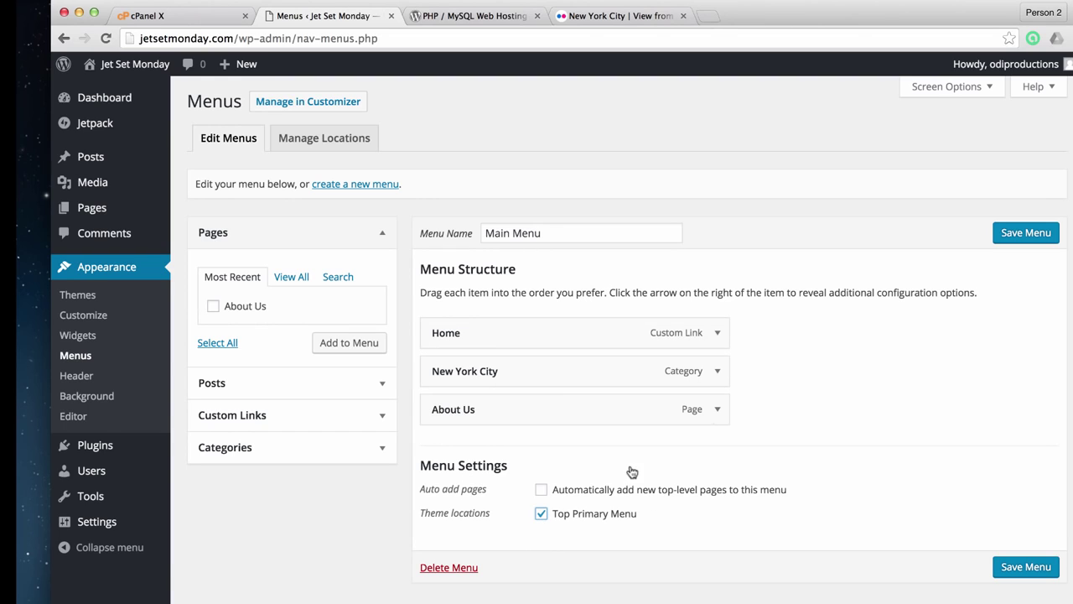
click(1008, 233)
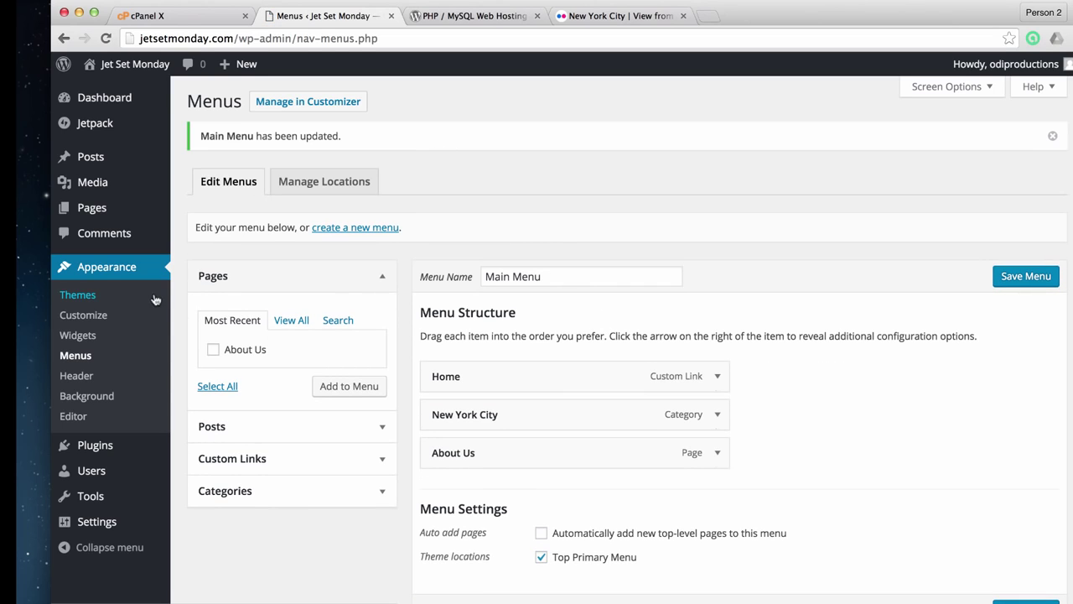
Examine the Main Menu's items and location in the theme customizer and its live preview, and return to the menu settings
click(88, 316)
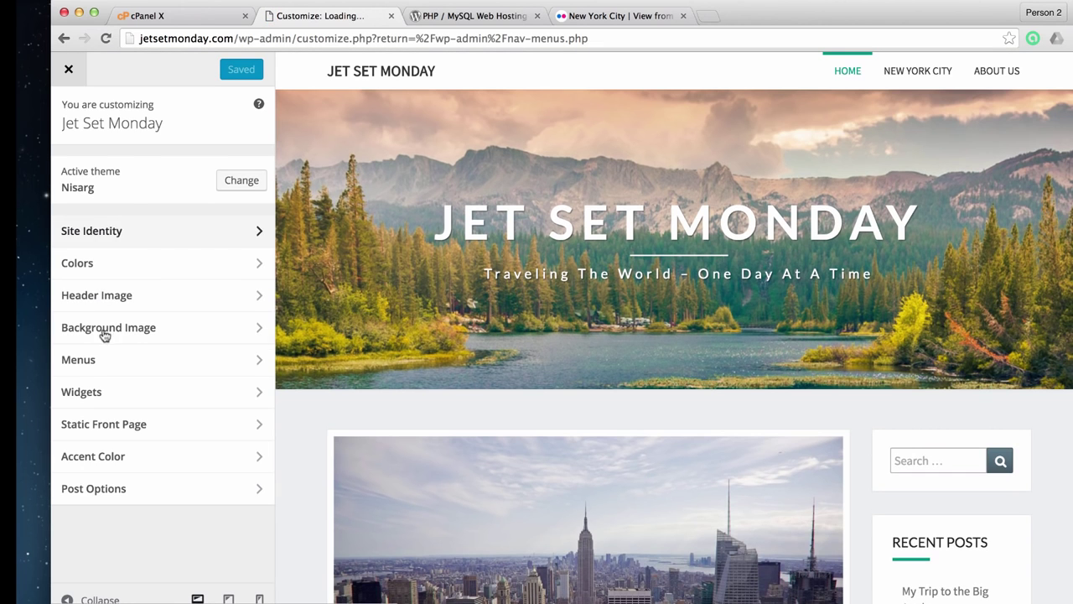
click(106, 360)
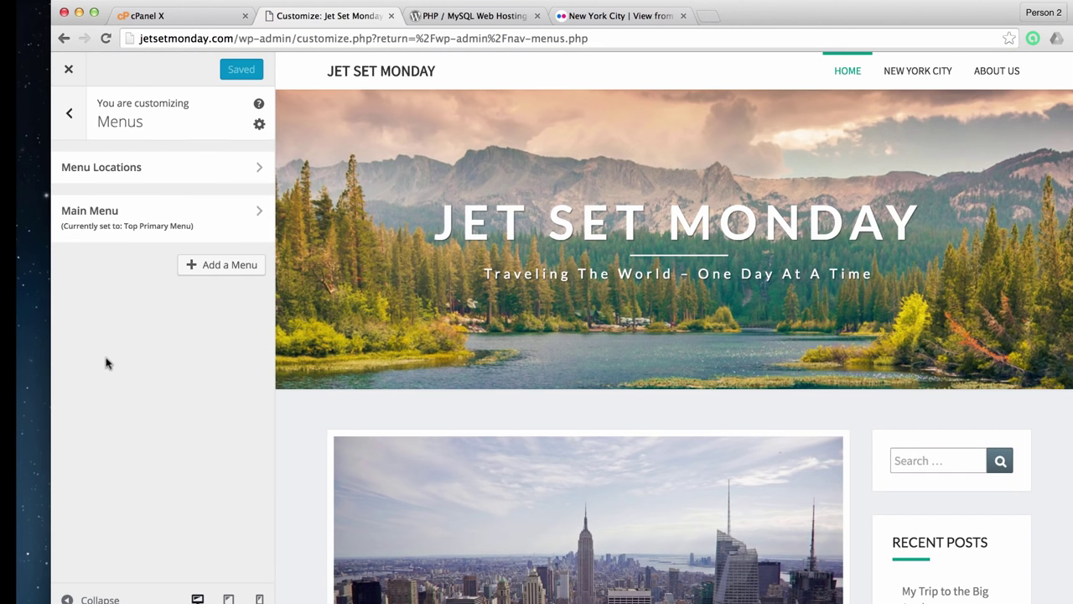
click(216, 215)
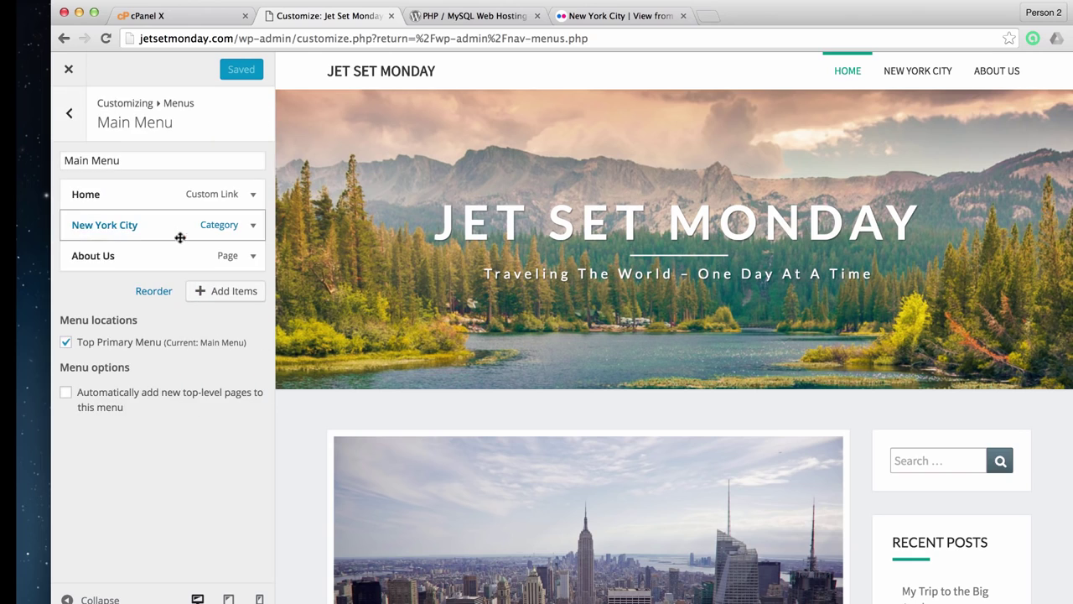
click(73, 104)
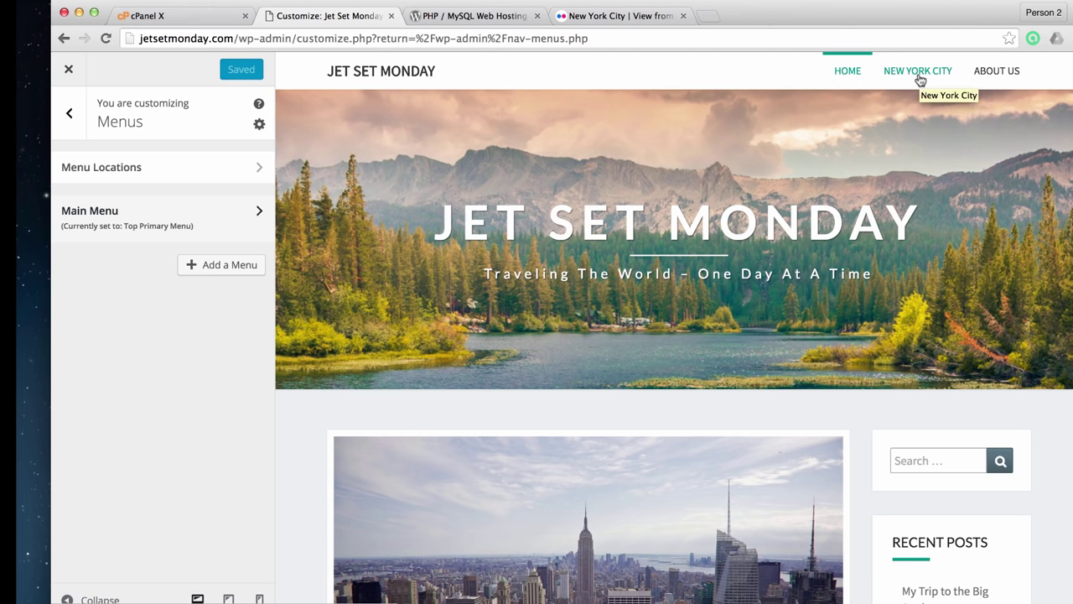
scroll(607, 352, down, 3)
scroll(606, 352, up, 3)
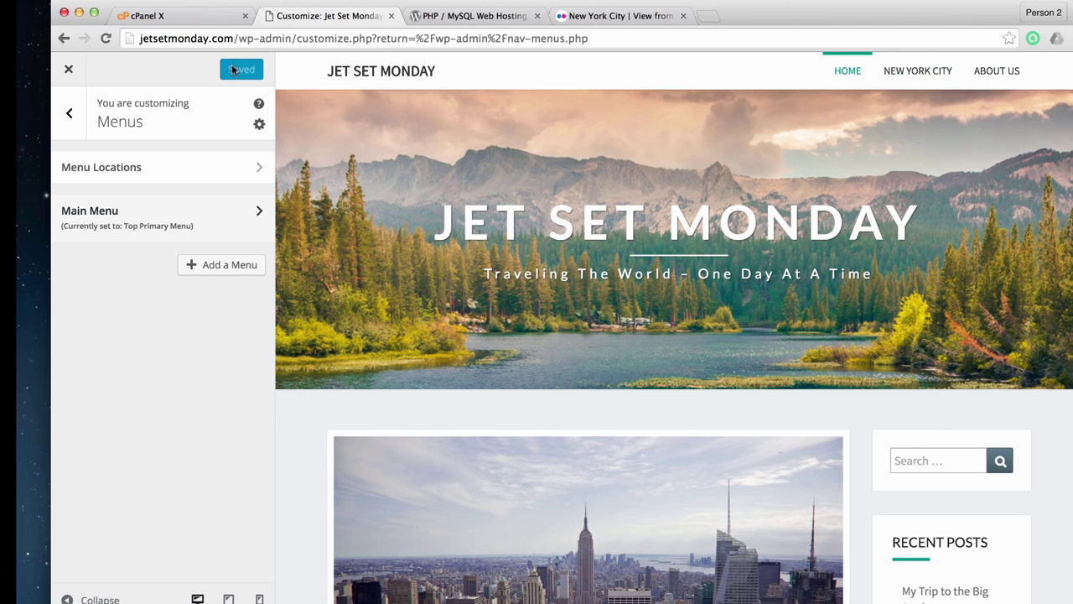
click(80, 67)
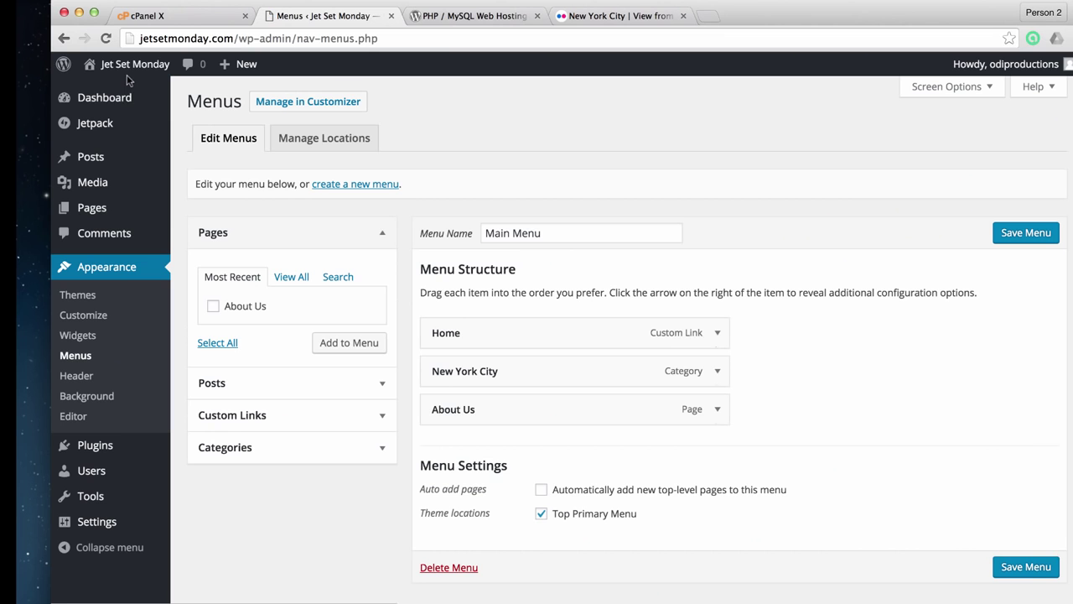
Open the live site's home page and examine the New York City category page reached through its navigation
click(136, 89)
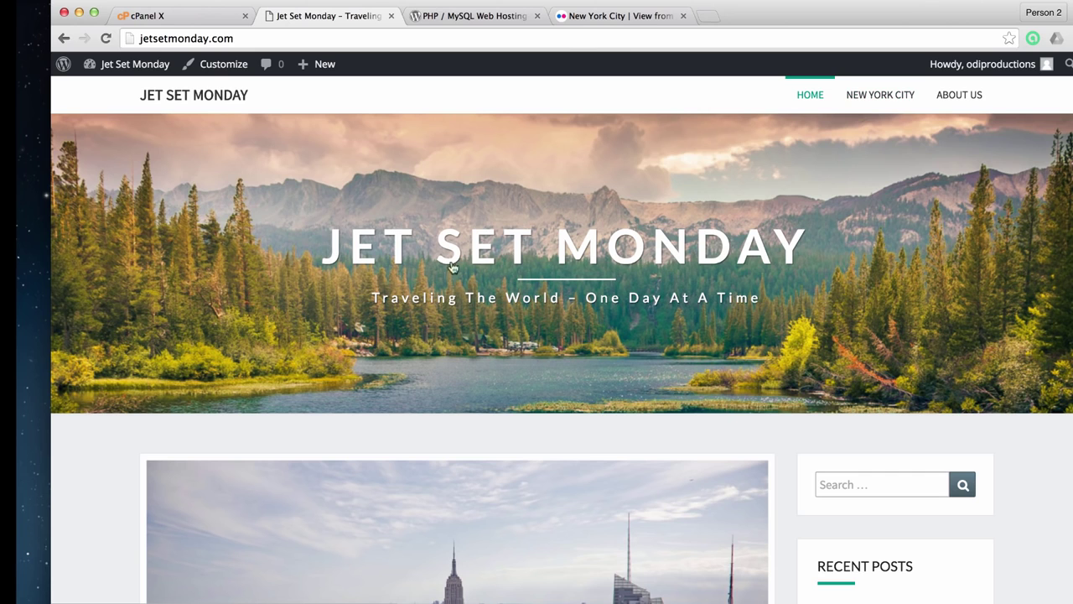
scroll(455, 303, down, 5)
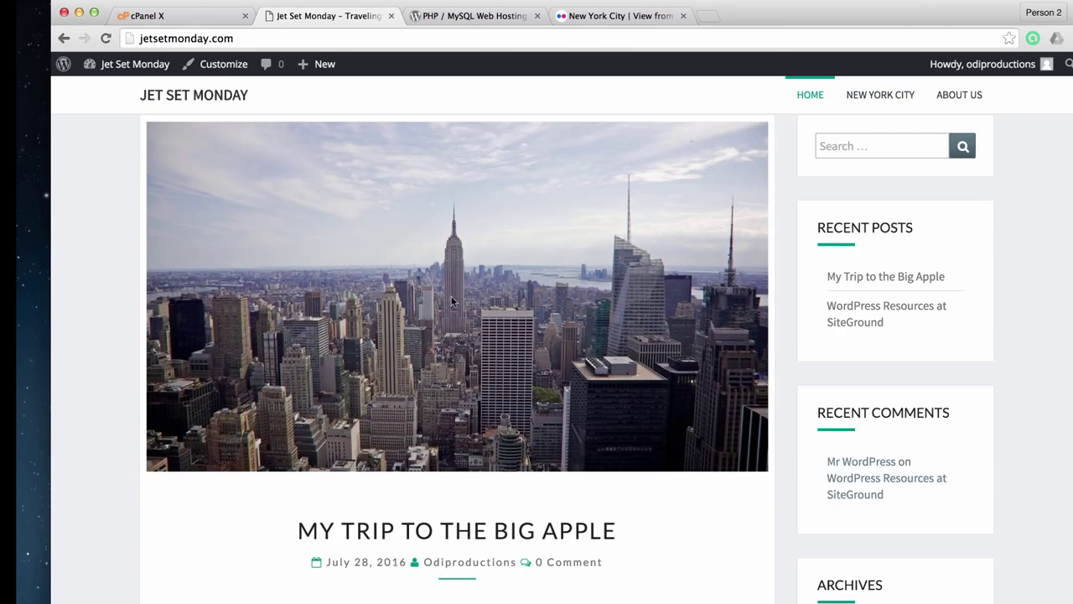
scroll(511, 395, up, 5)
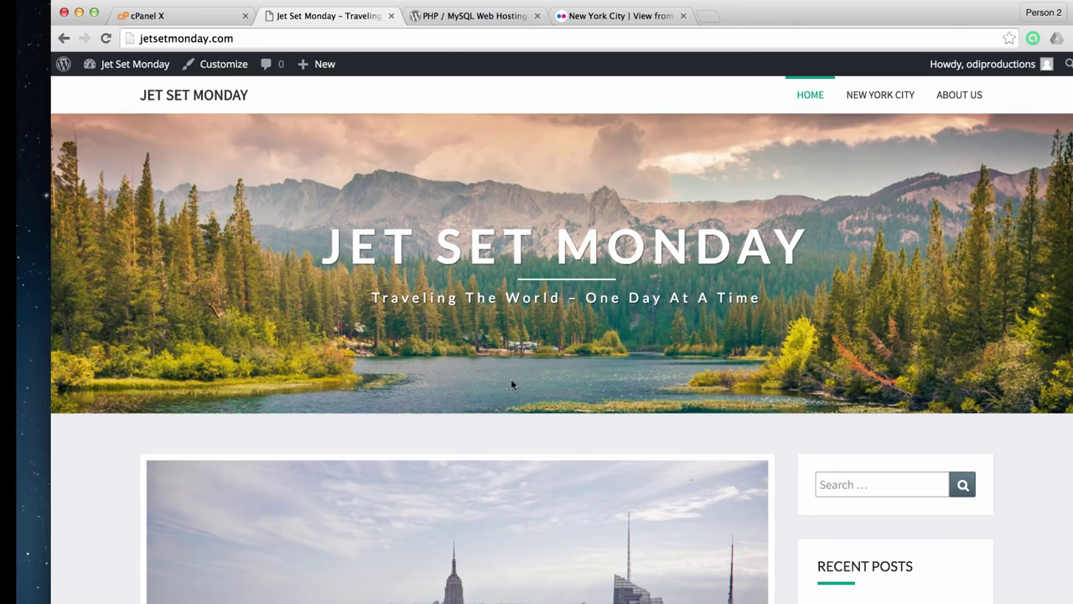
click(880, 95)
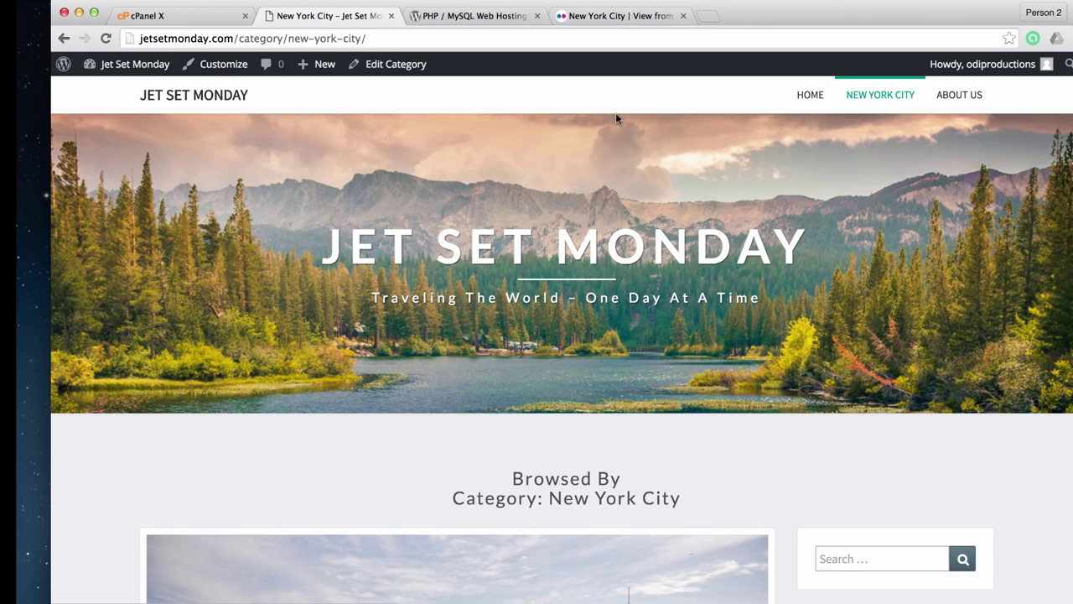
scroll(529, 257, down, 3)
scroll(470, 386, down, 4)
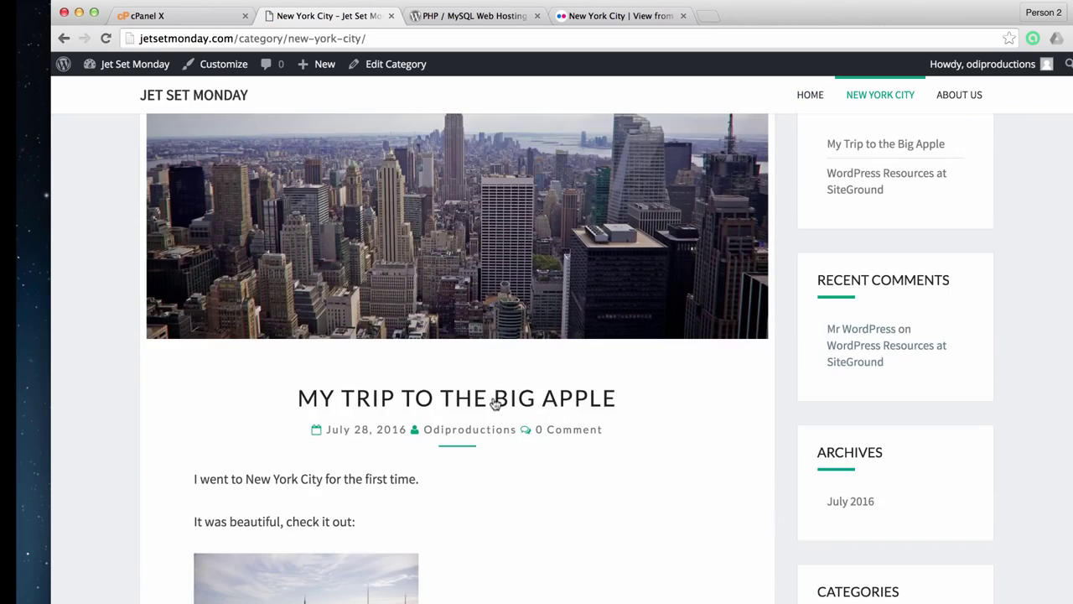
scroll(545, 377, up, 4)
scroll(436, 391, down, 9)
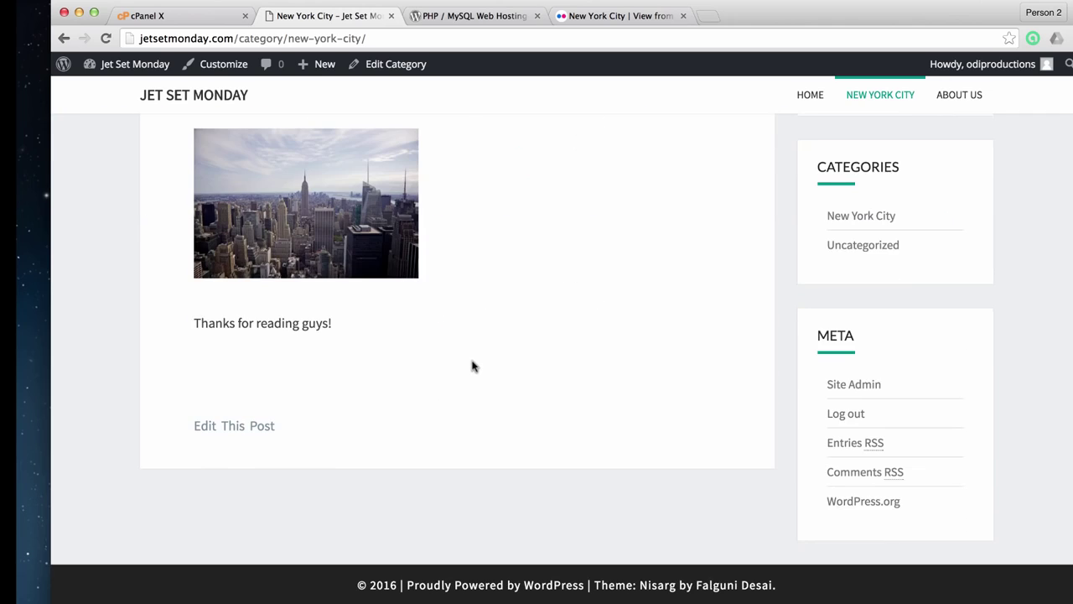
scroll(472, 366, up, 10)
scroll(671, 218, up, 2)
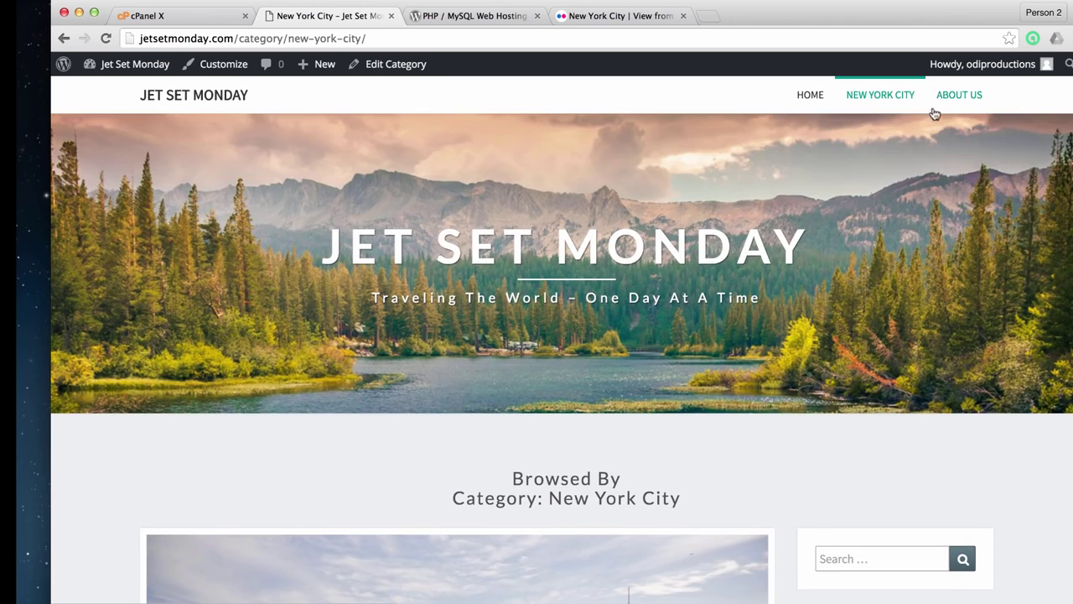
View the About Us page on the live site and read through its content and sidebar
click(944, 99)
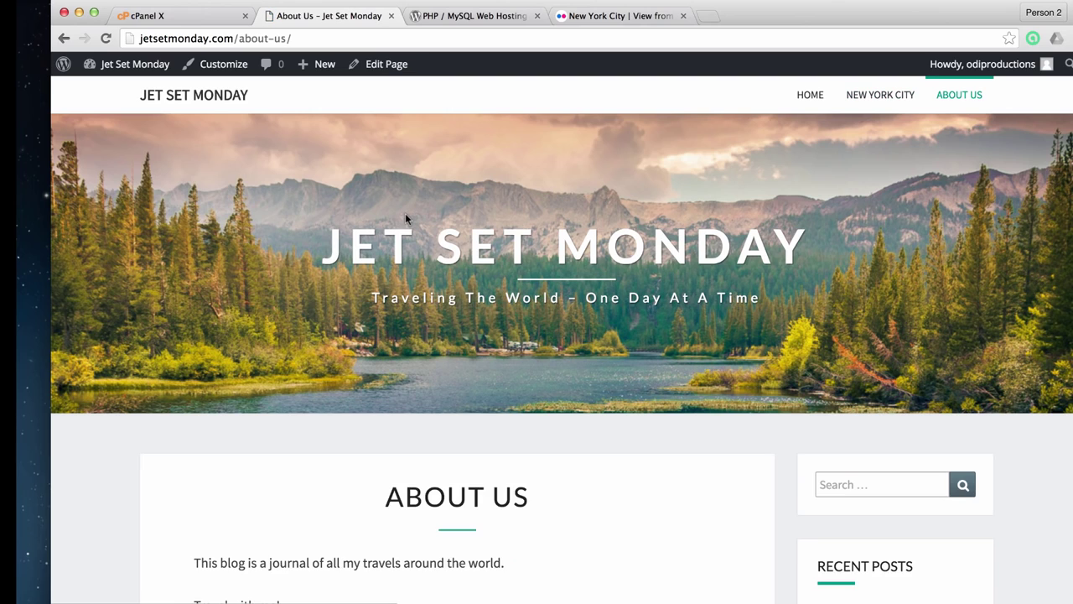
scroll(367, 318, down, 4)
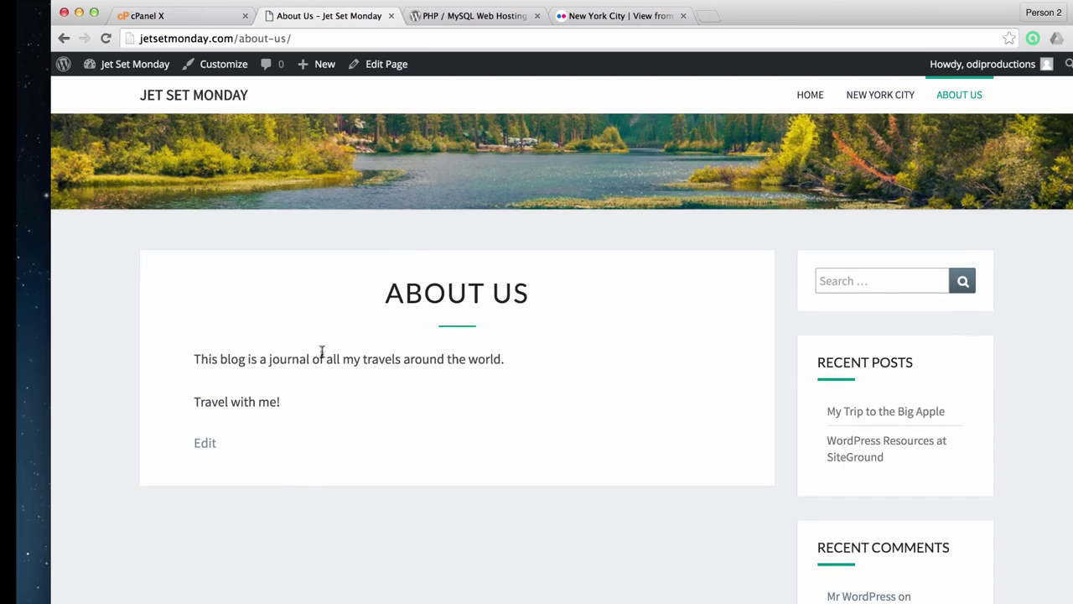
scroll(525, 441, down, 5)
scroll(522, 439, up, 6)
scroll(526, 439, up, 3)
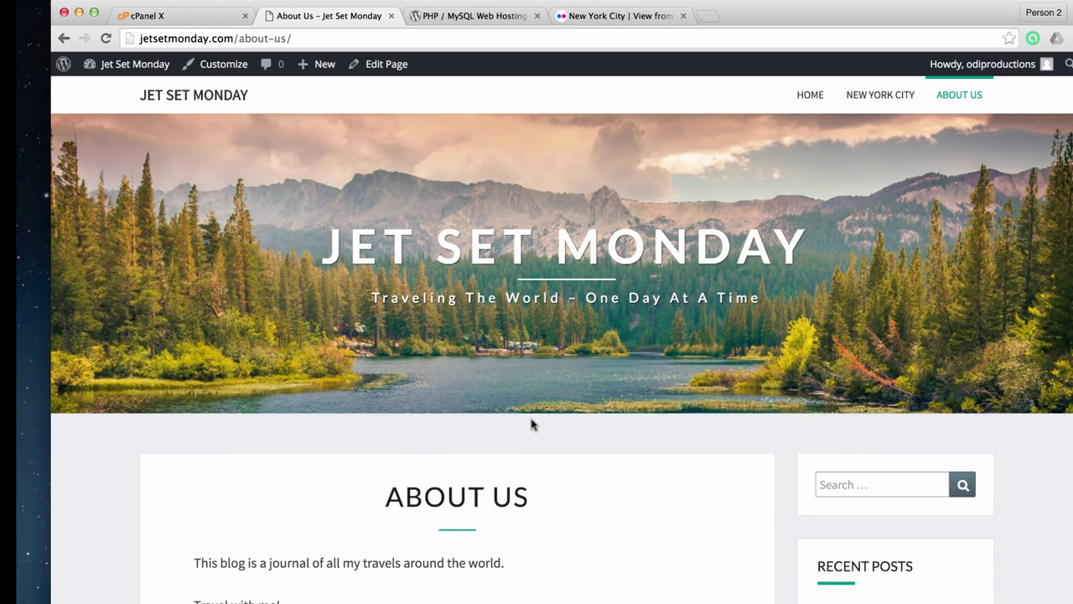
Go back to the live site's home page and return from there to the admin dashboard
click(811, 95)
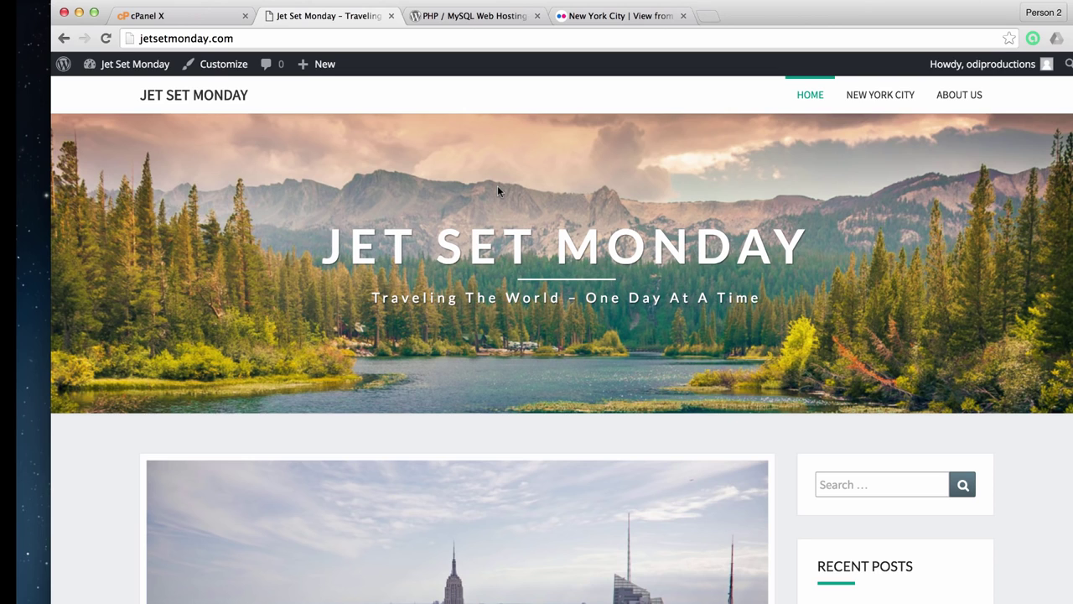
mouse_move(117, 66)
click(109, 92)
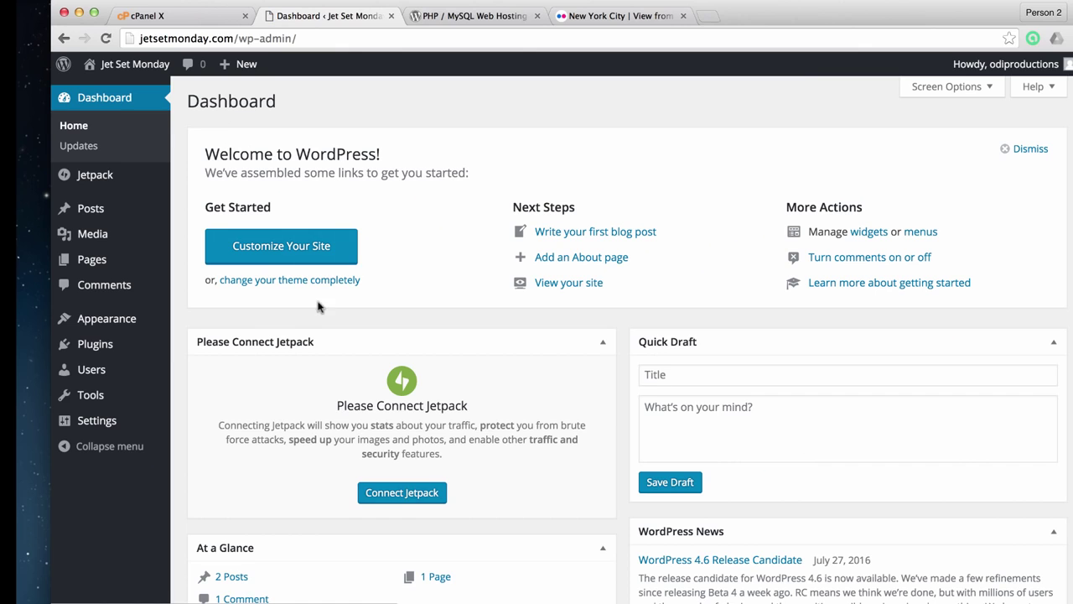
mouse_move(146, 324)
scroll(141, 285, down, 1)
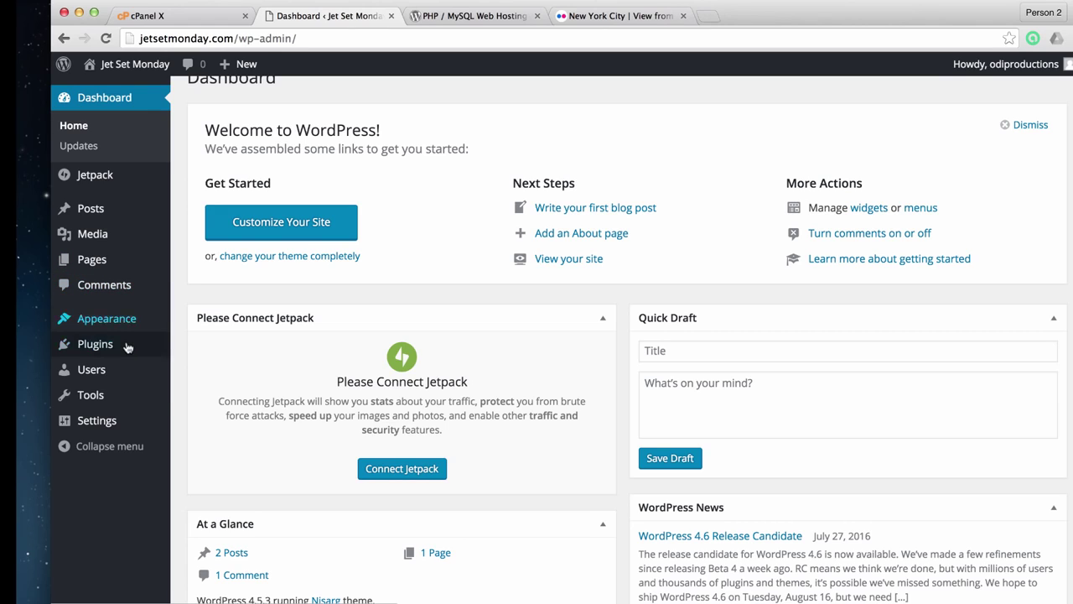
mouse_move(128, 348)
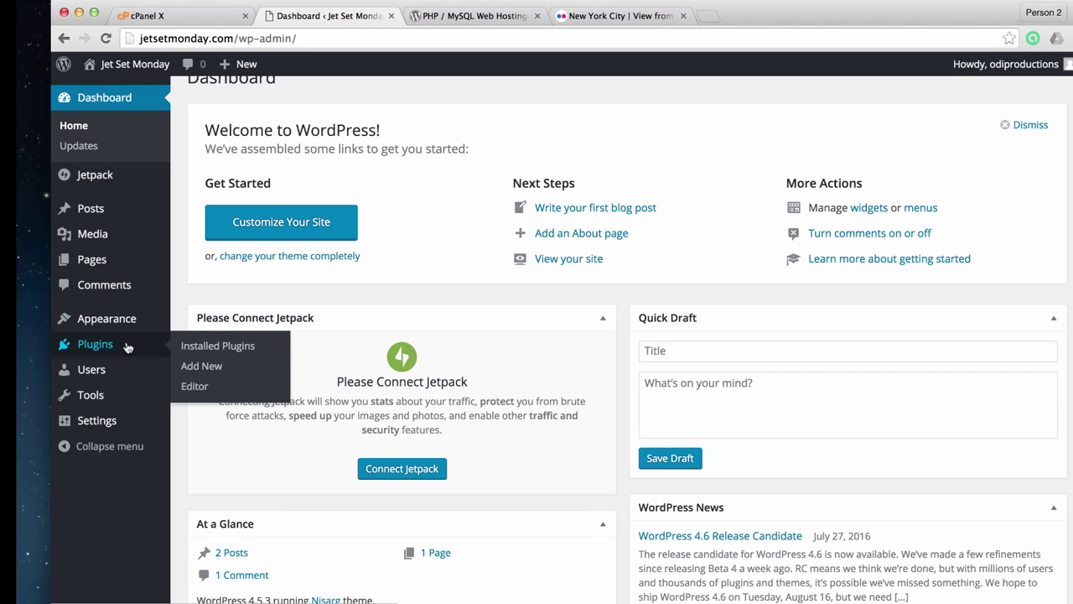
scroll(392, 445, up, 1)
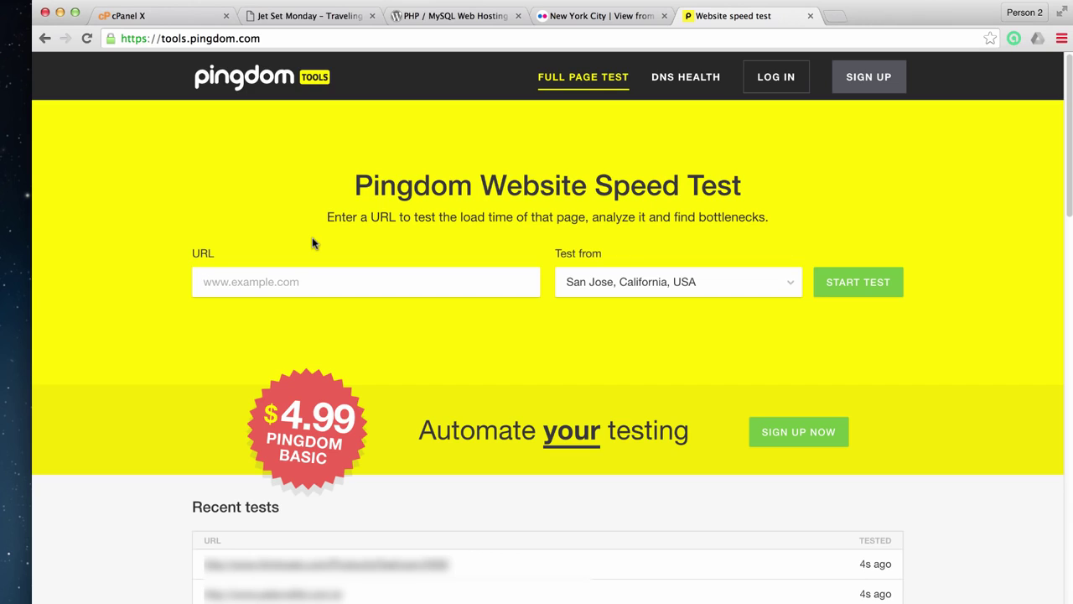
Run a Pingdom speed test of jetsetmonday.com from San Jose, California, USA and examine the results summary
click(279, 284)
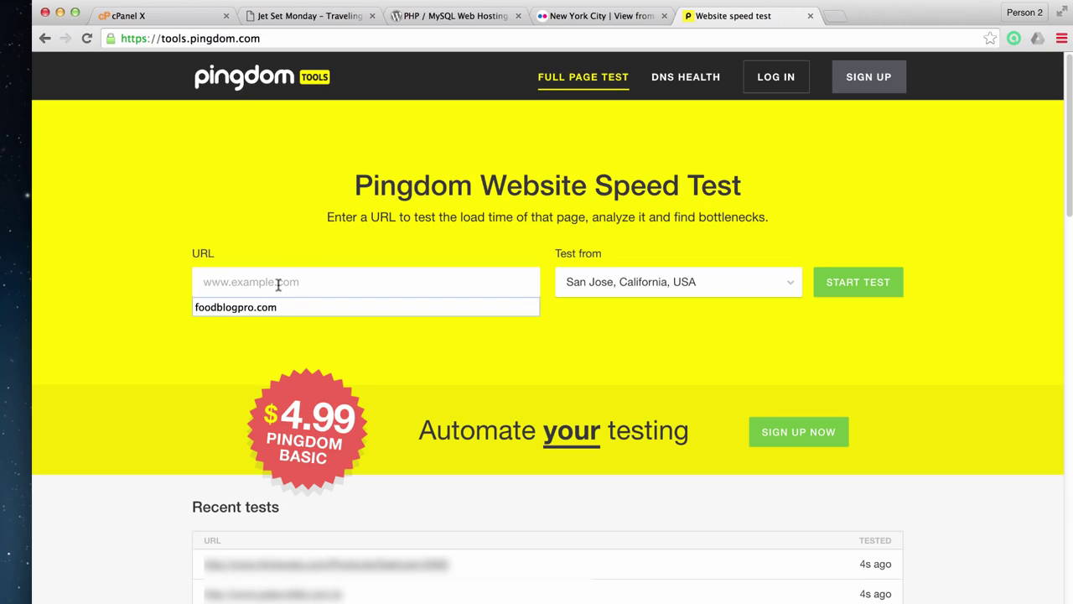
text(jetsetmonday.com)
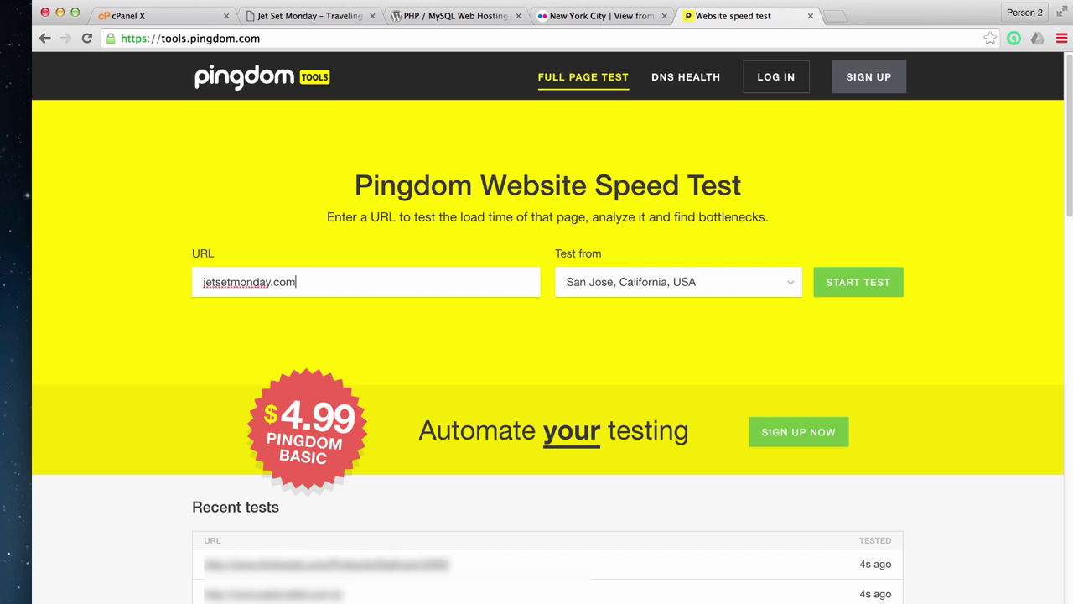
click(620, 280)
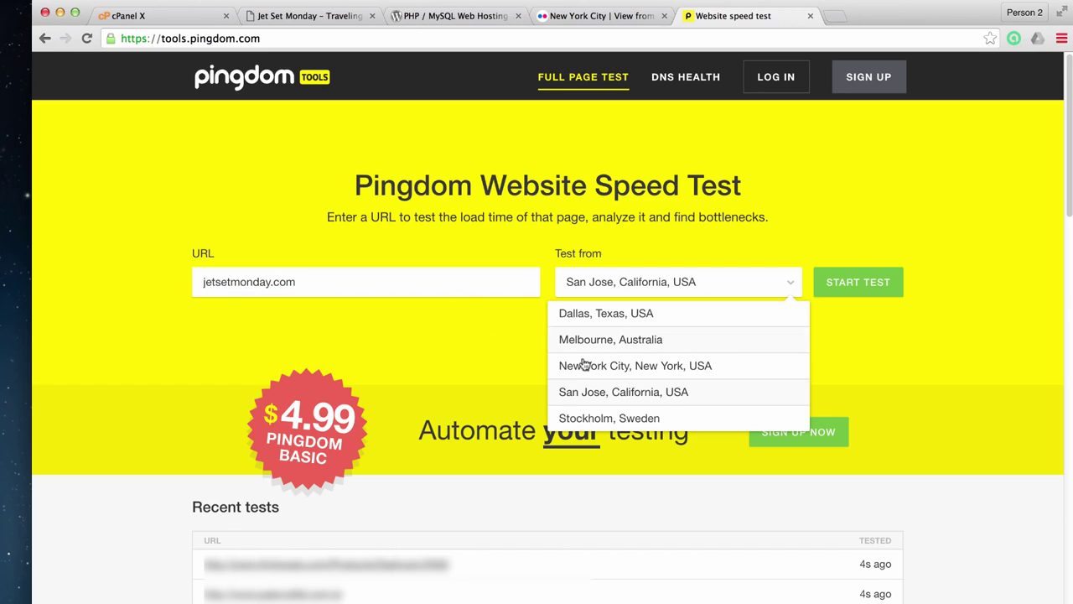
click(596, 393)
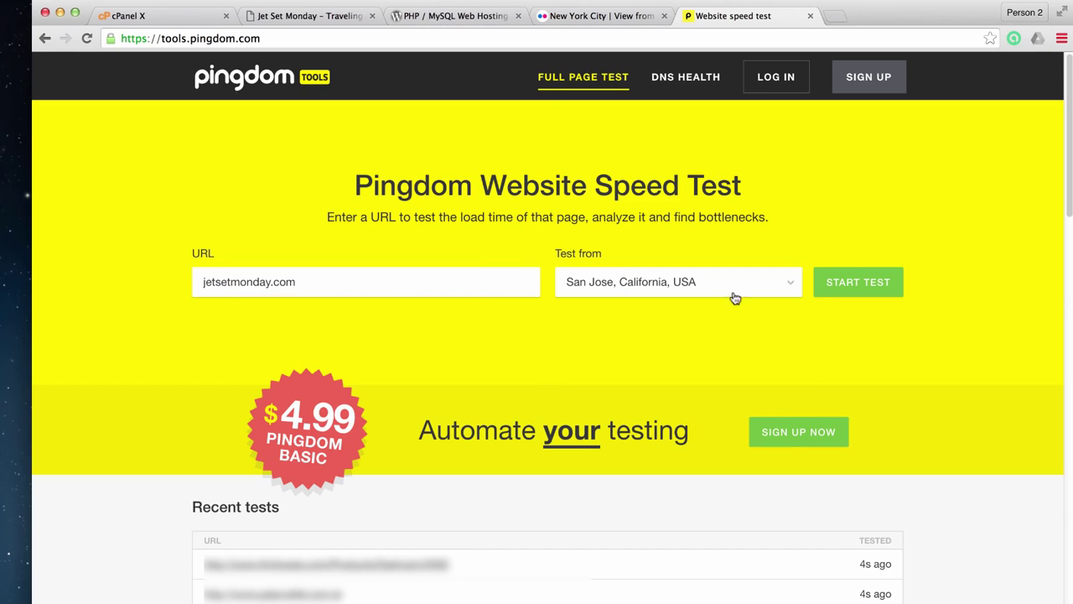
click(847, 282)
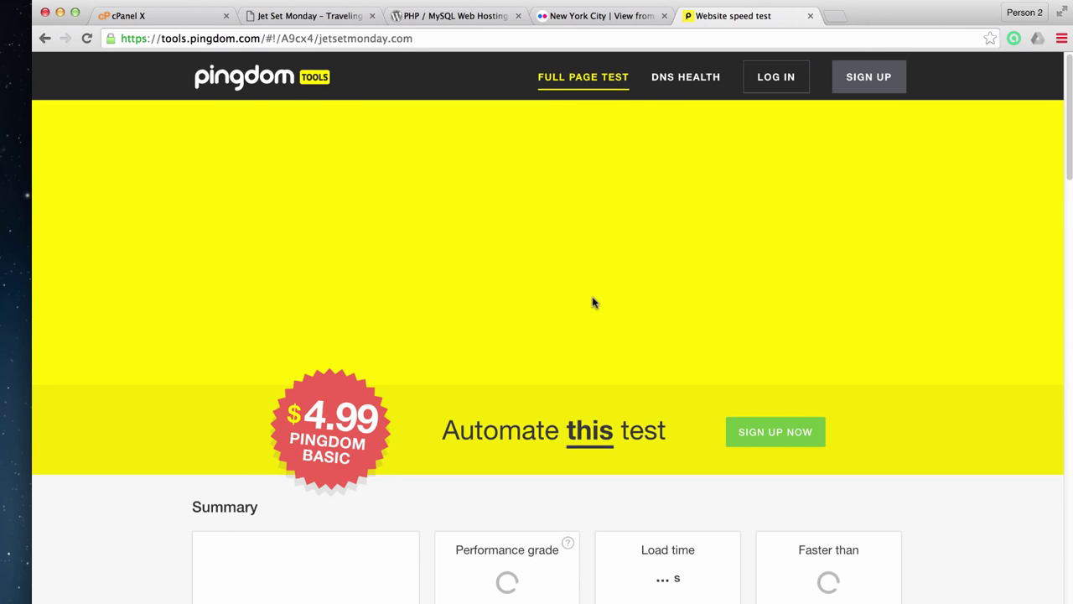
scroll(547, 403, down, 3)
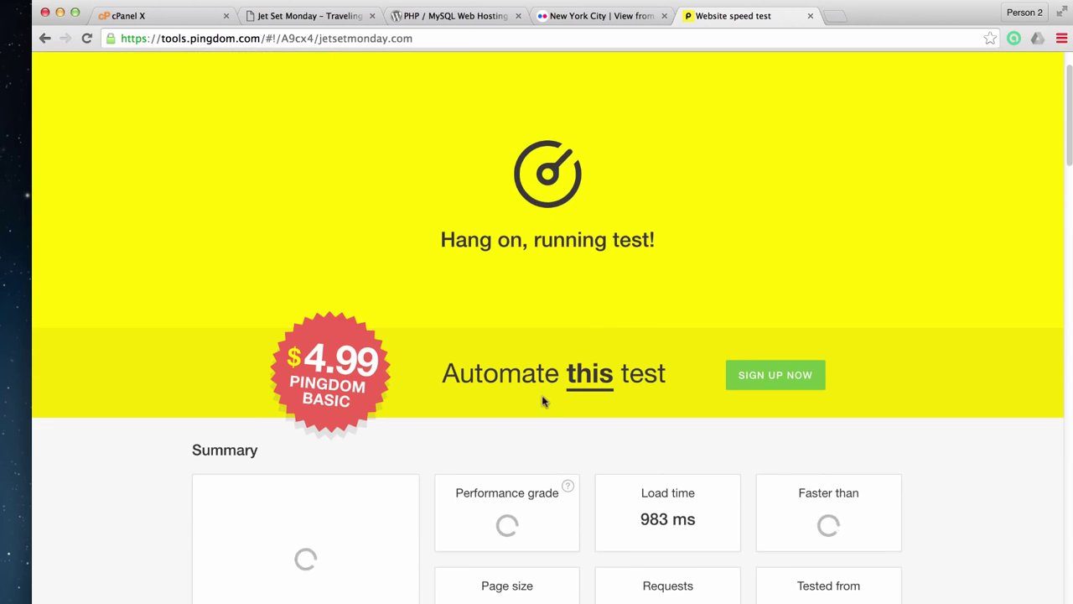
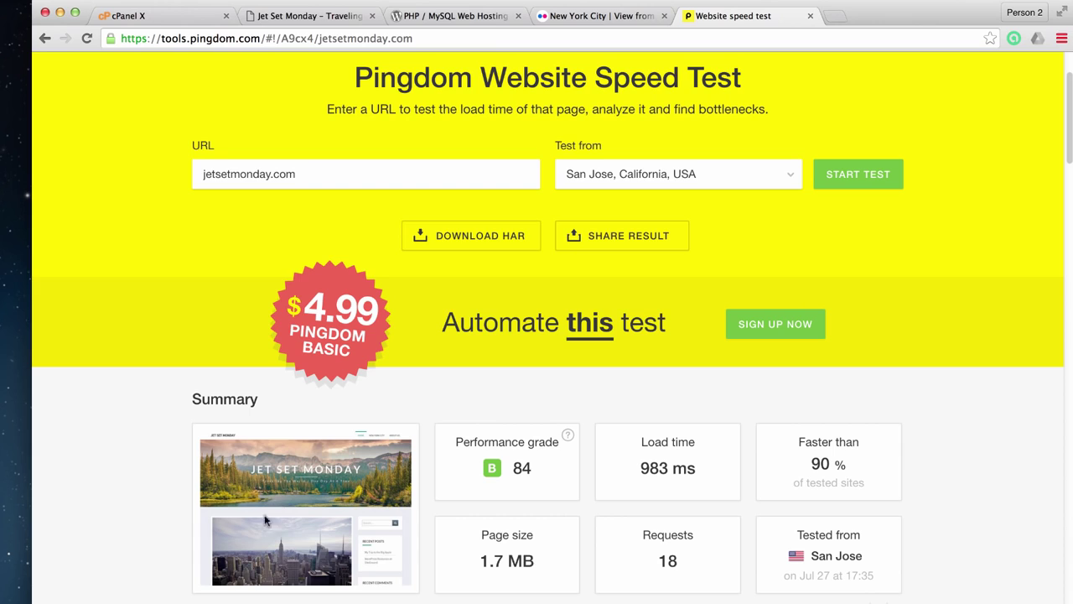
scroll(536, 537, down, 1)
scroll(515, 447, up, 1)
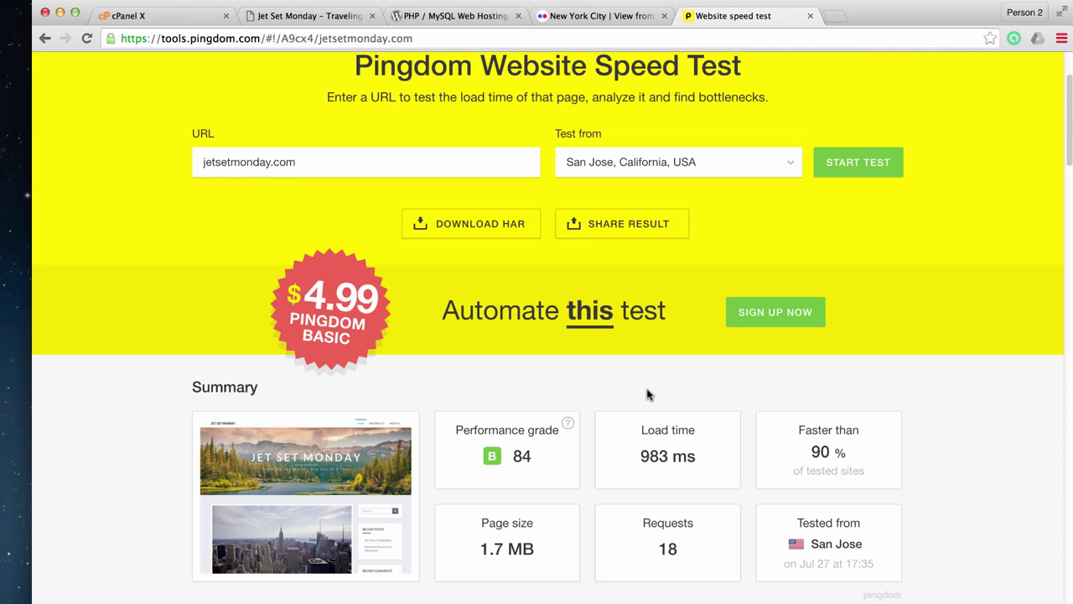
Return to the Jet Set Monday site, go to its admin dashboard and open the page for adding new plugins
click(299, 12)
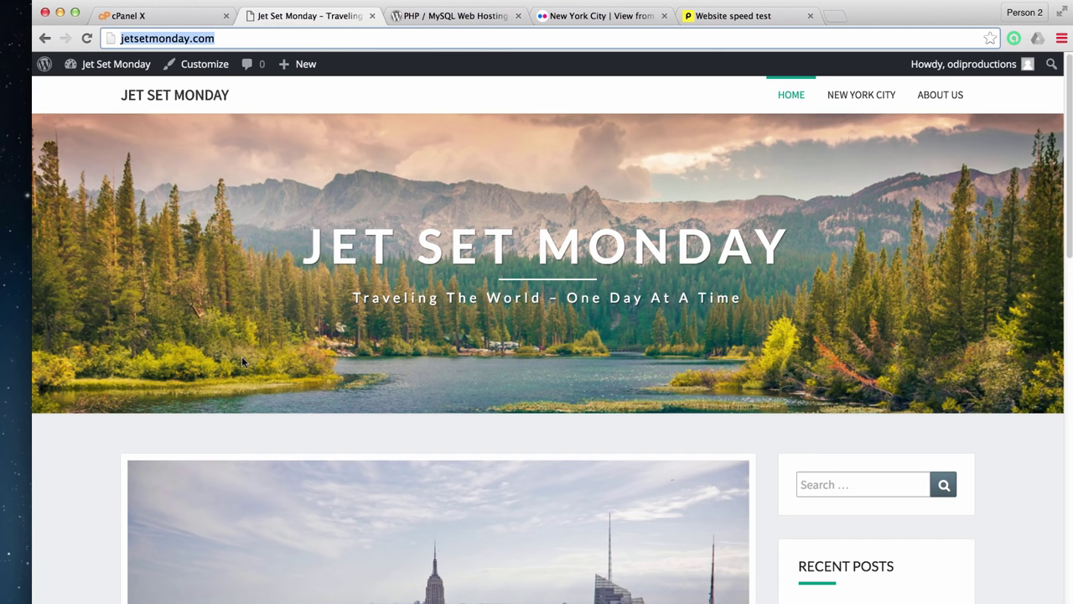
mouse_move(103, 67)
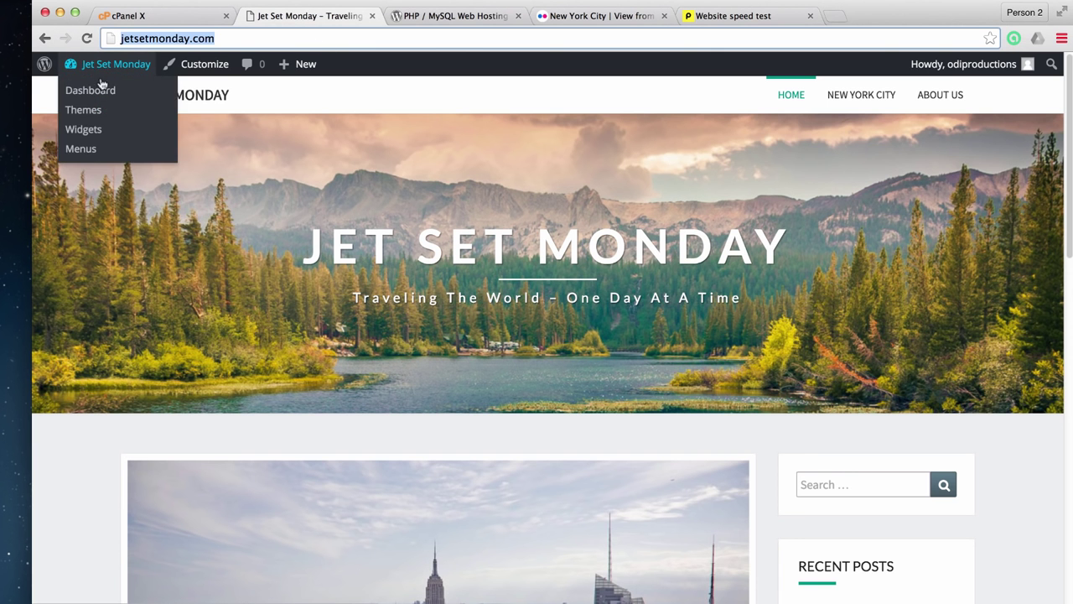
click(100, 91)
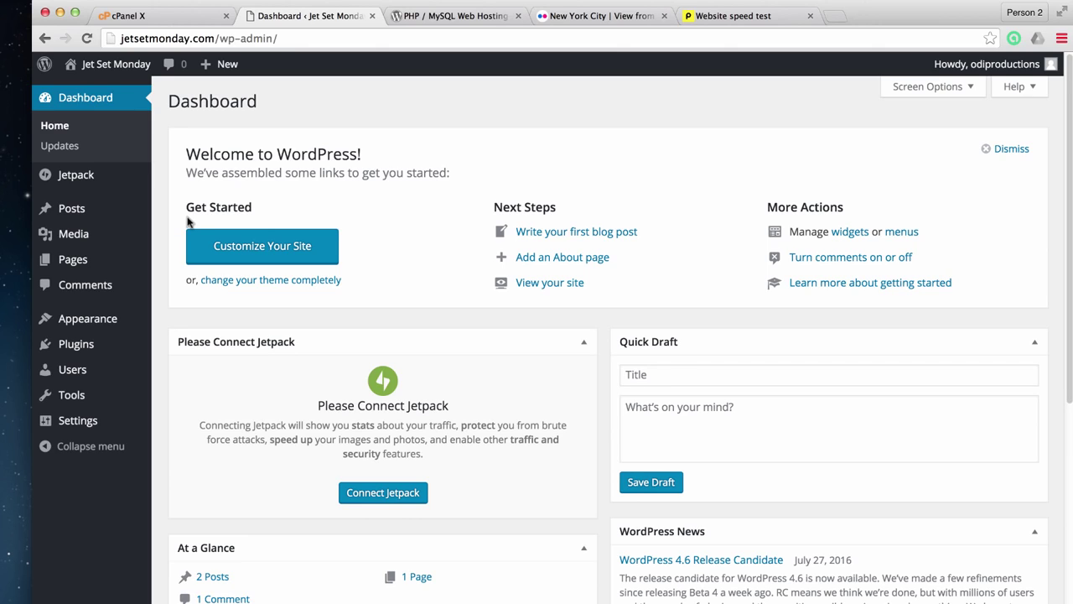
mouse_move(126, 350)
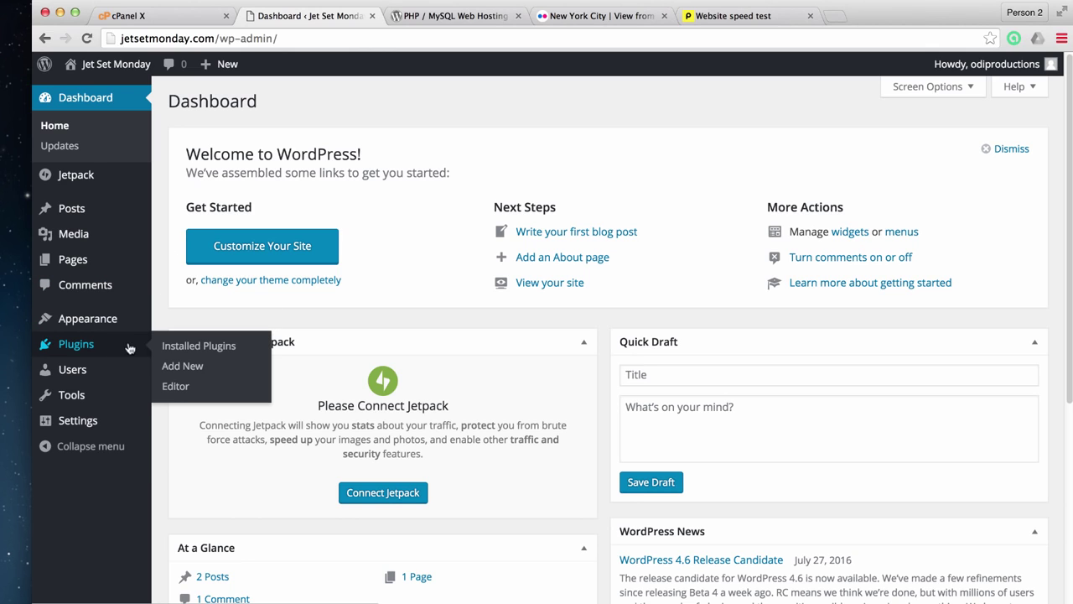
click(197, 367)
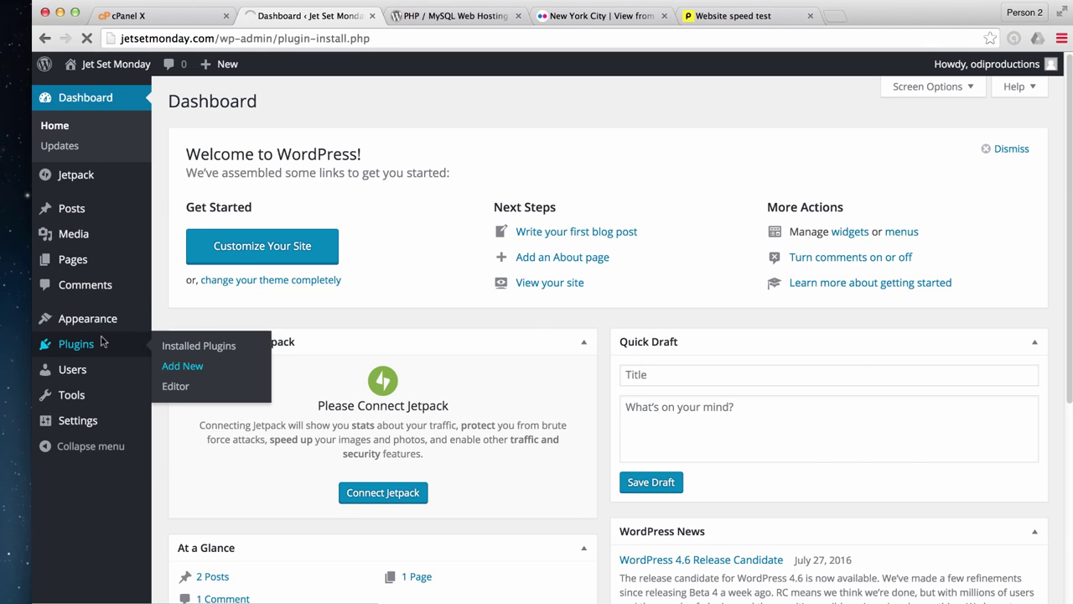
Find the WP Super Cache plugin among the listed plugins, then install and activate it
scroll(587, 428, down, 10)
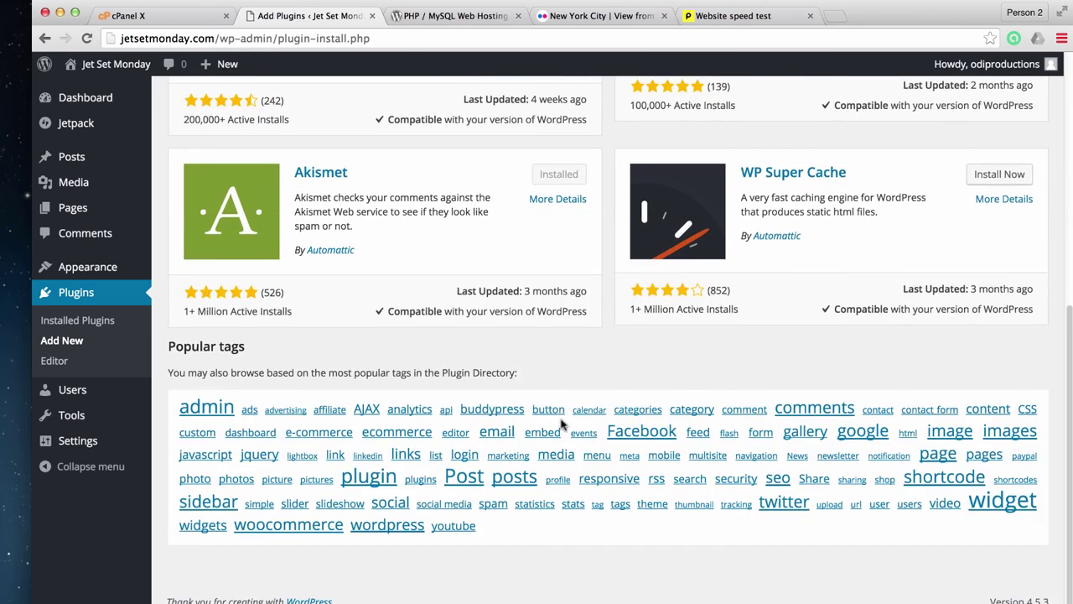
scroll(662, 350, up, 8)
scroll(647, 356, down, 1)
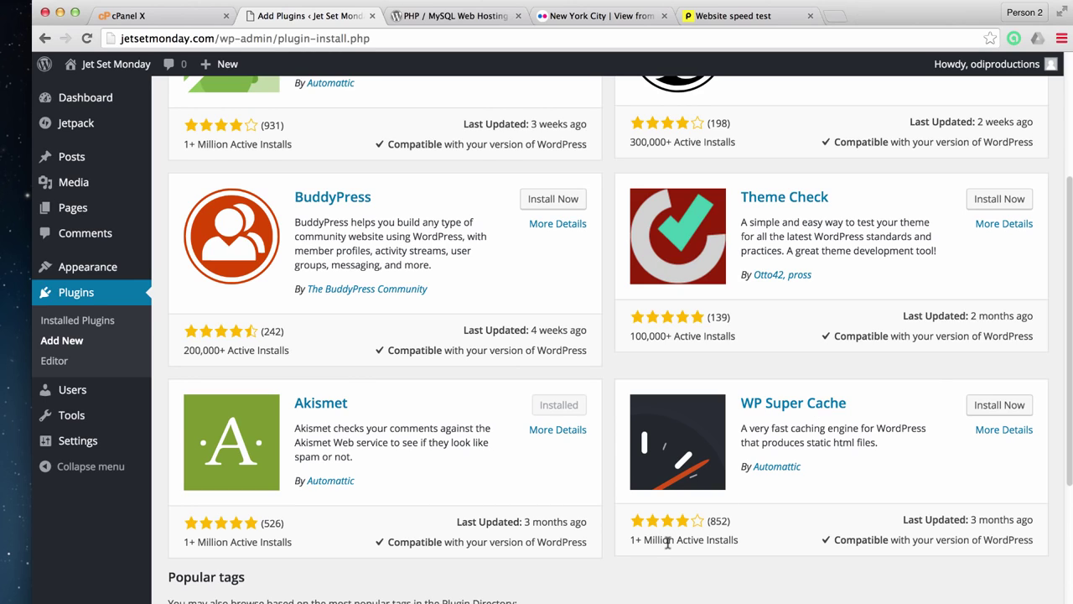
click(986, 404)
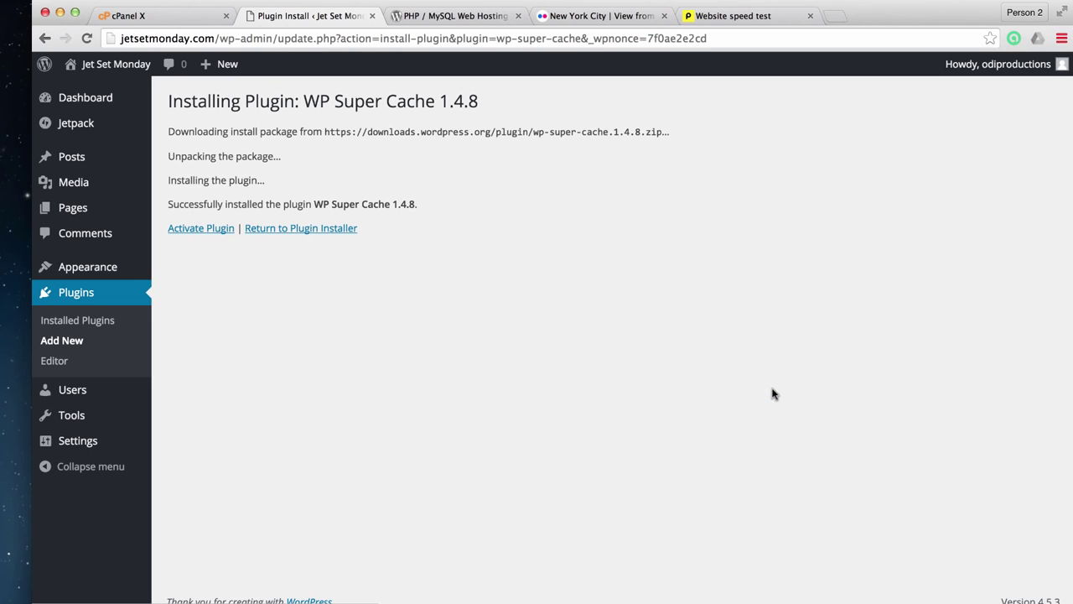
click(208, 228)
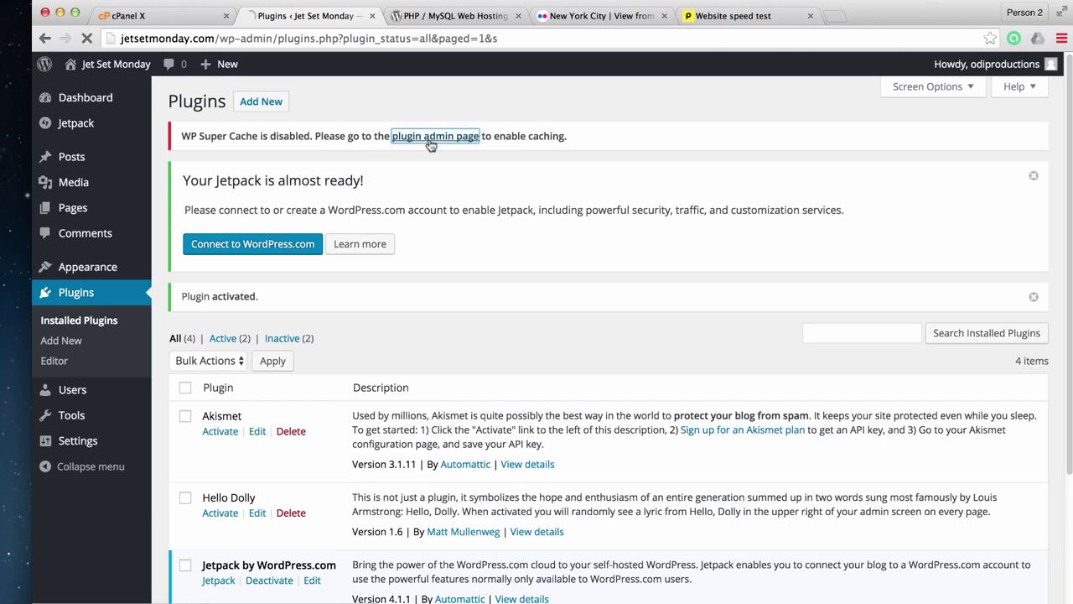
Turn caching on in the WP Super Cache settings, update the status and dismiss the plugin's warning
click(431, 141)
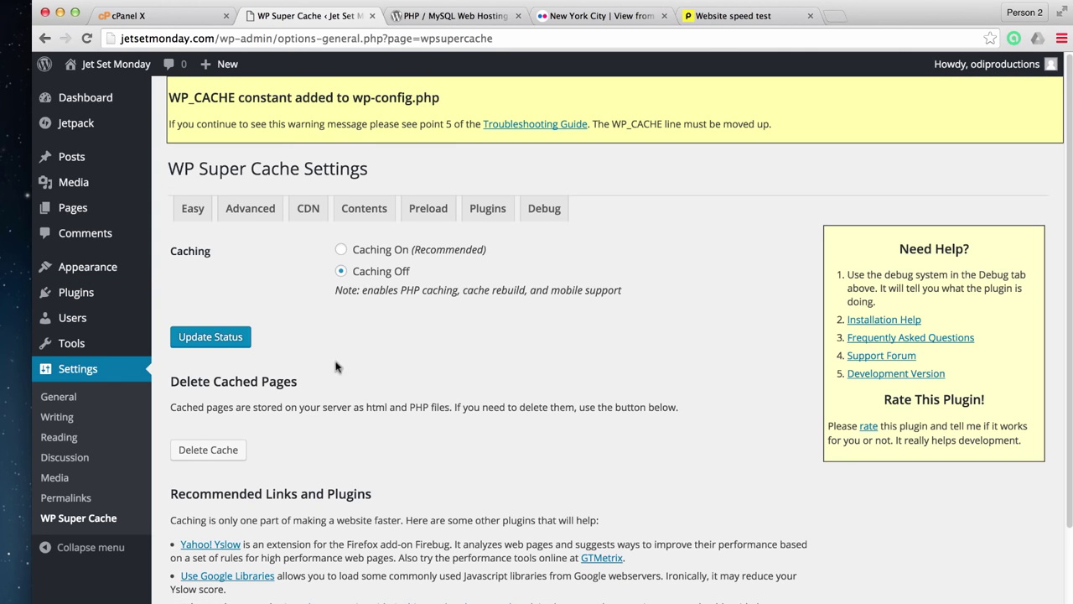
click(340, 250)
click(208, 337)
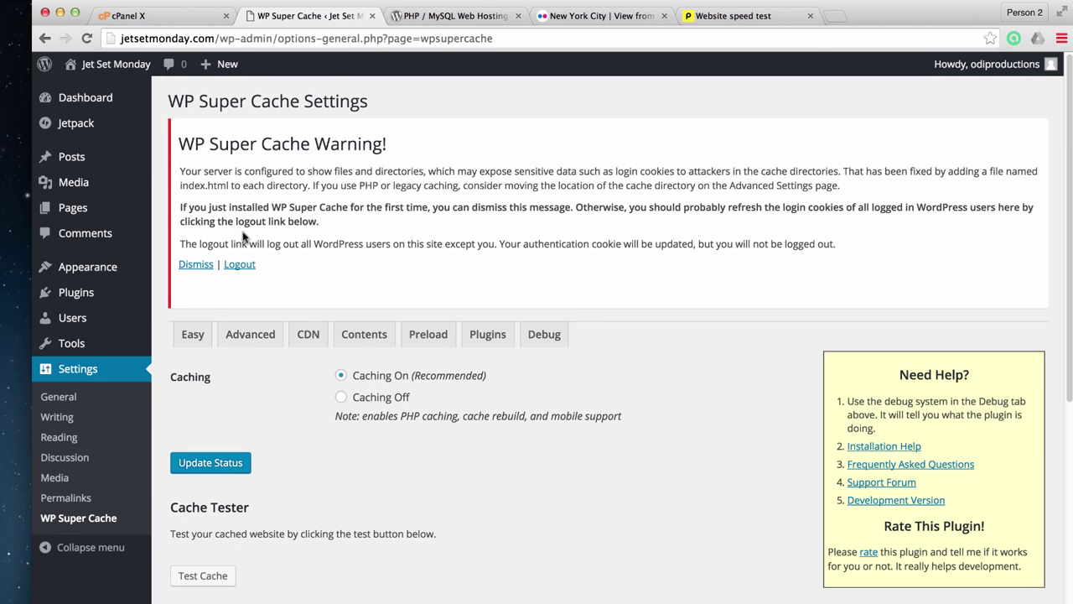
click(198, 264)
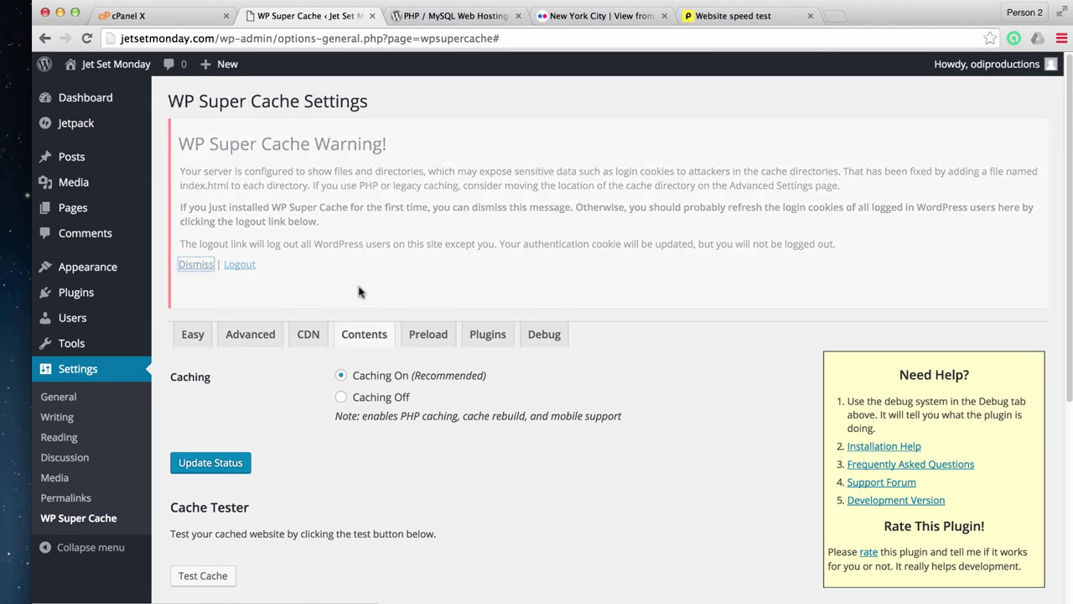
Open the live site's home page from the admin area and select its web address
click(216, 38)
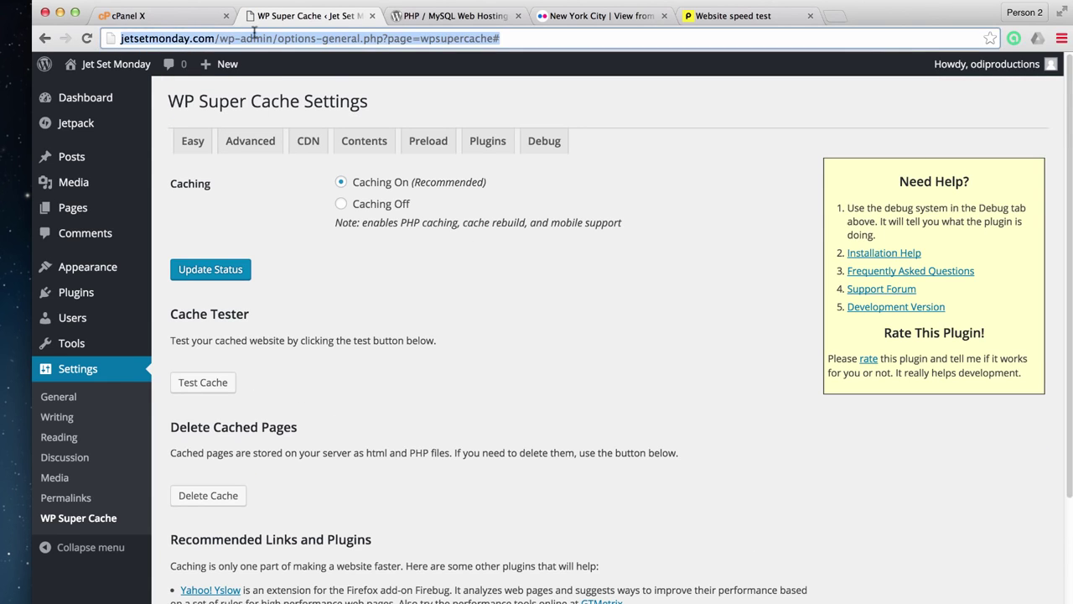
click(125, 65)
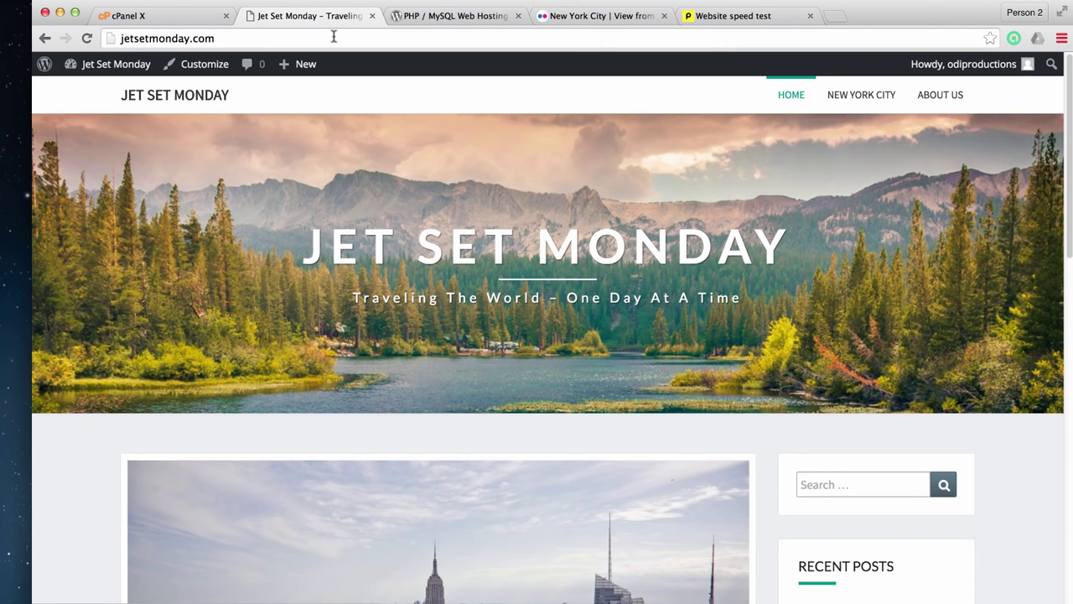
click(334, 37)
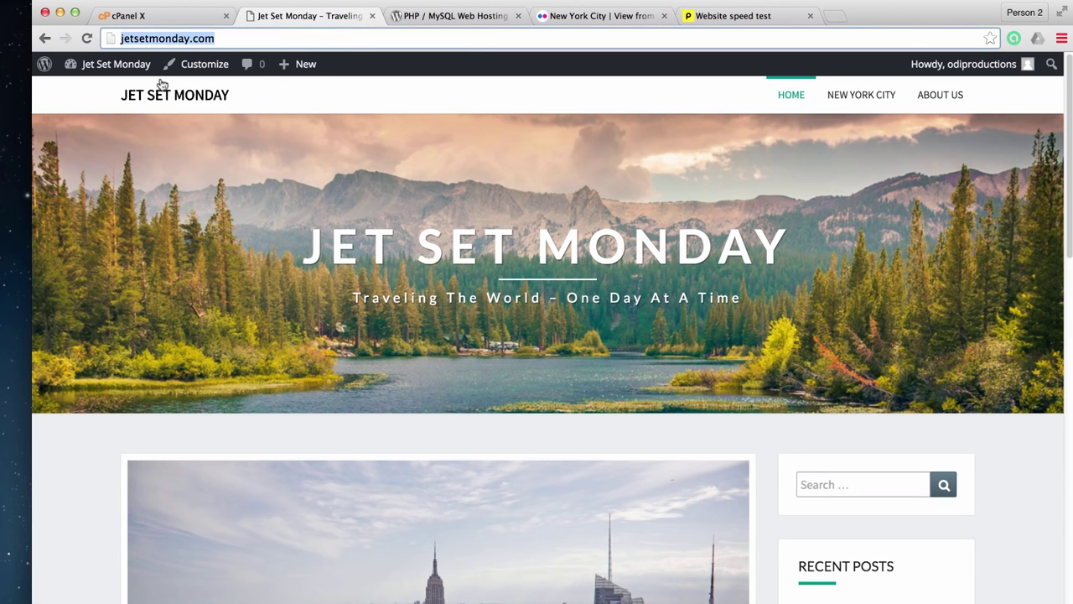
Search Google for "pingdom website speed", open the Pingdom speed test and rerun it for jetsetmonday.com
click(711, 17)
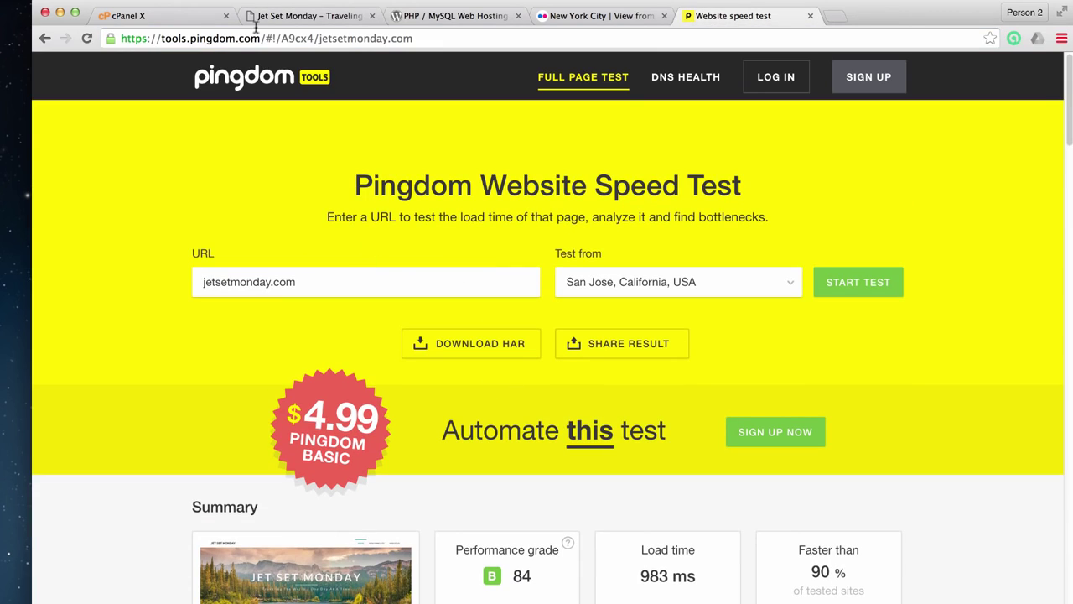
click(330, 39)
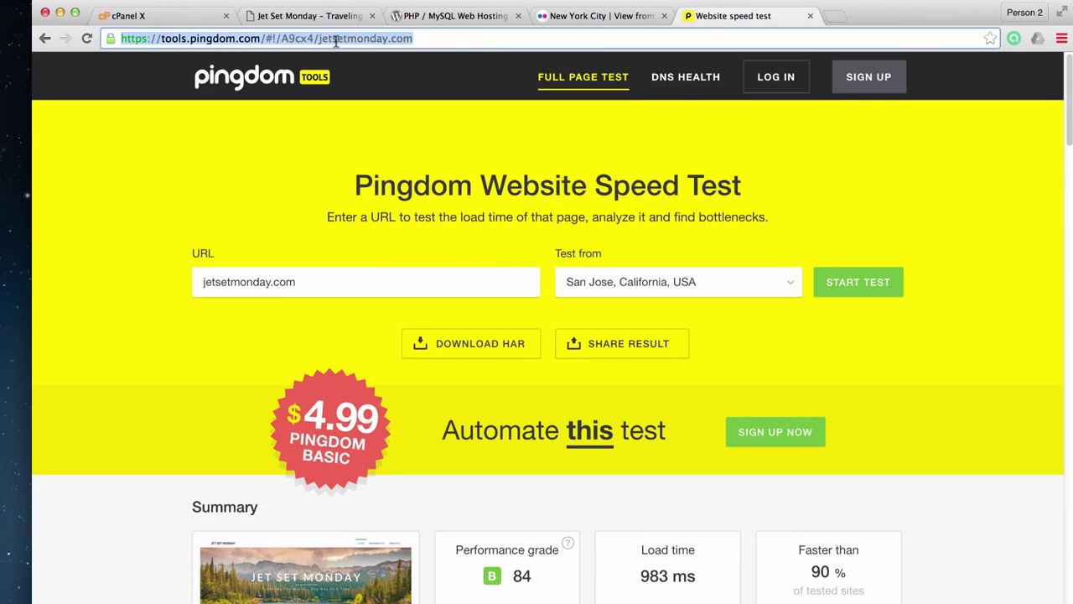
text(pingdom website spee)
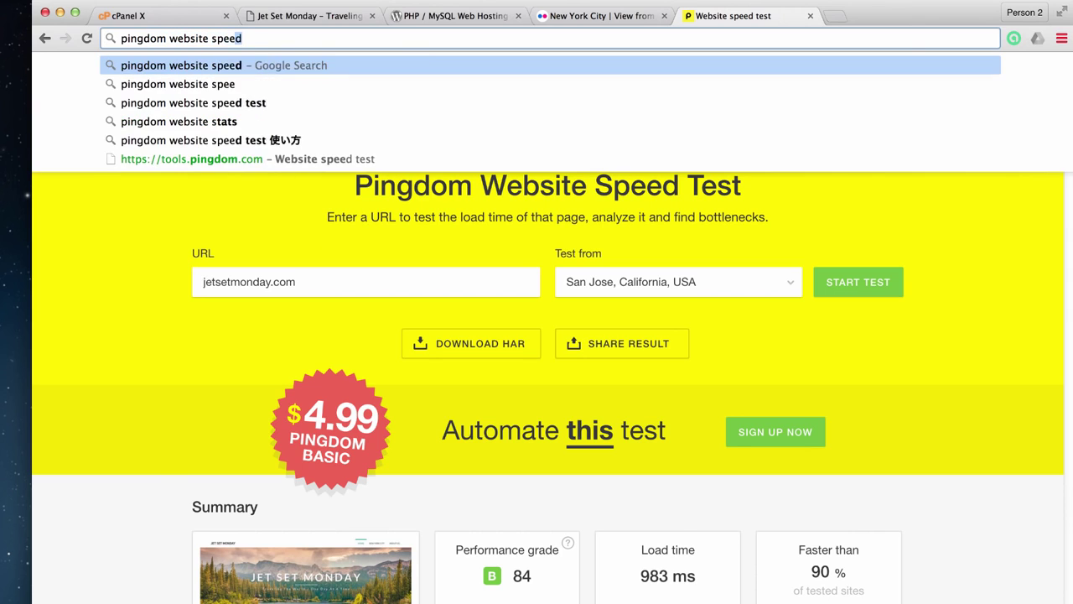
key(Return)
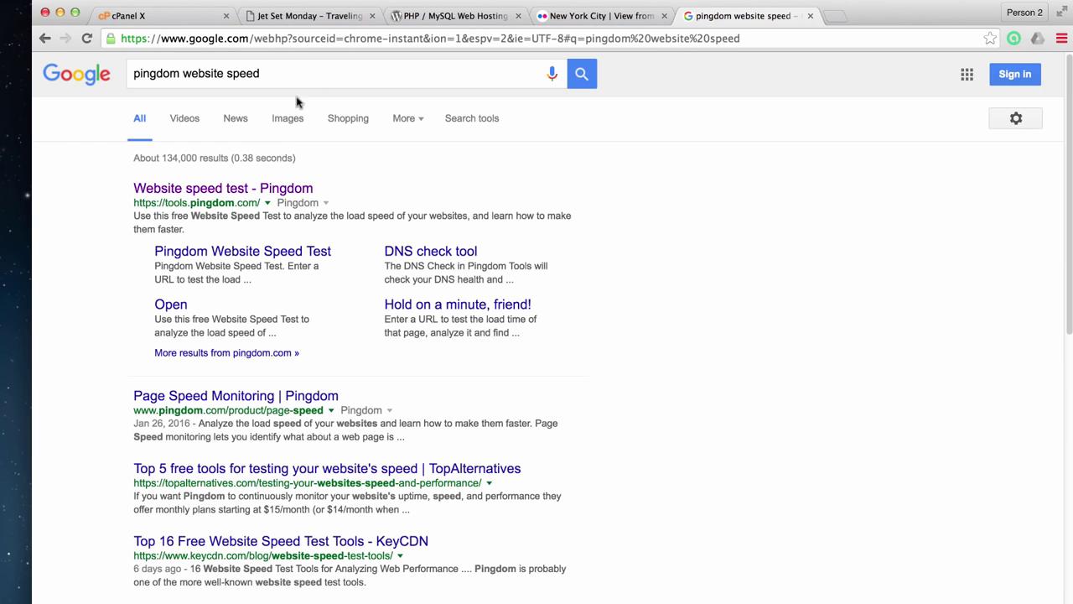
click(244, 190)
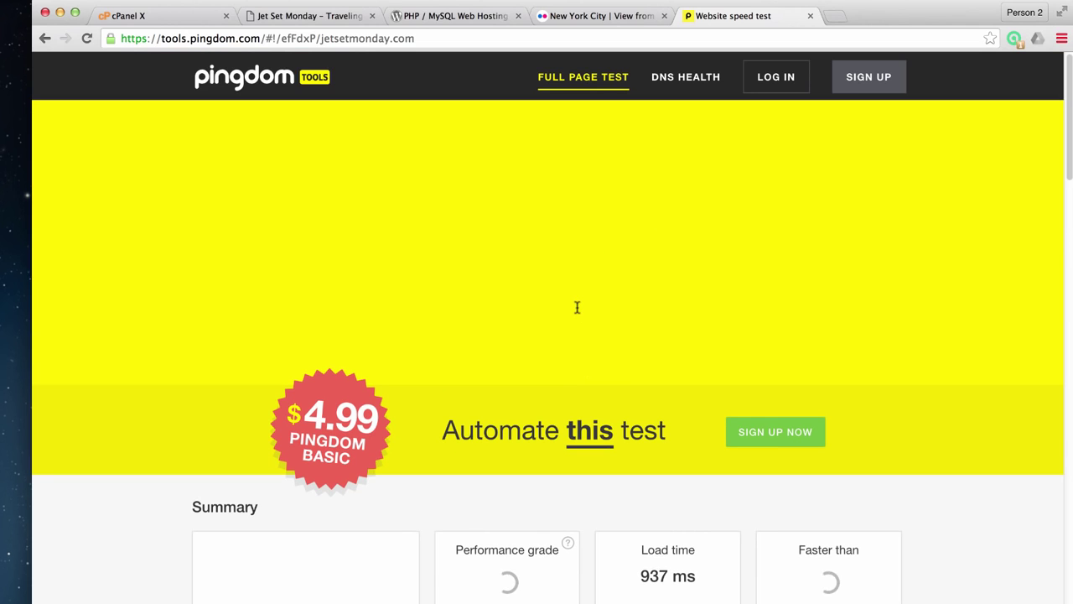
Close the 14-day trial offer and examine the new test's performance grade, load time and other summary figures
scroll(577, 308, down, 2)
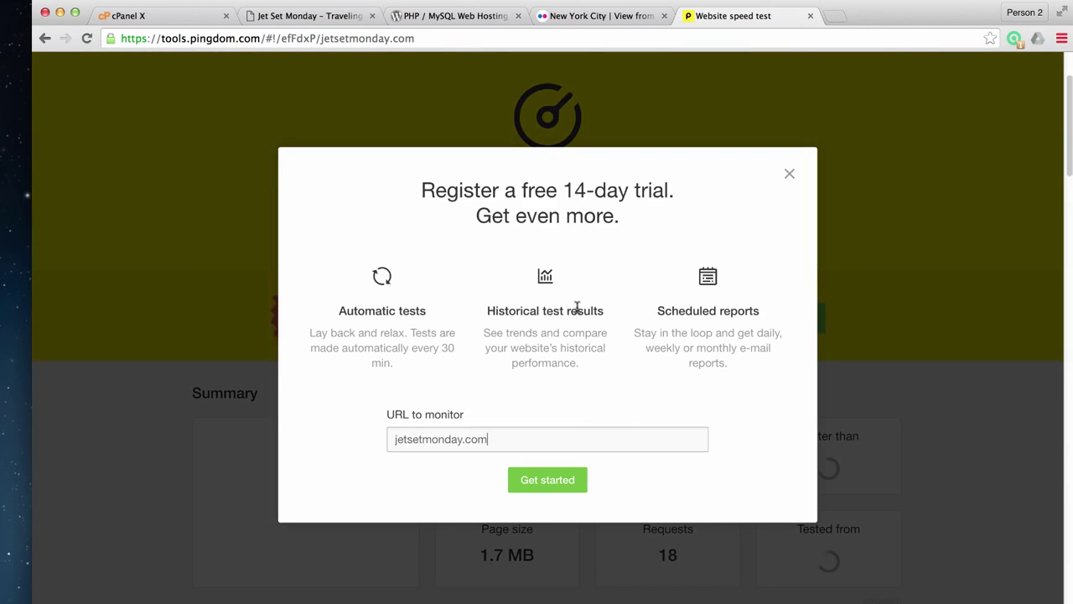
click(789, 173)
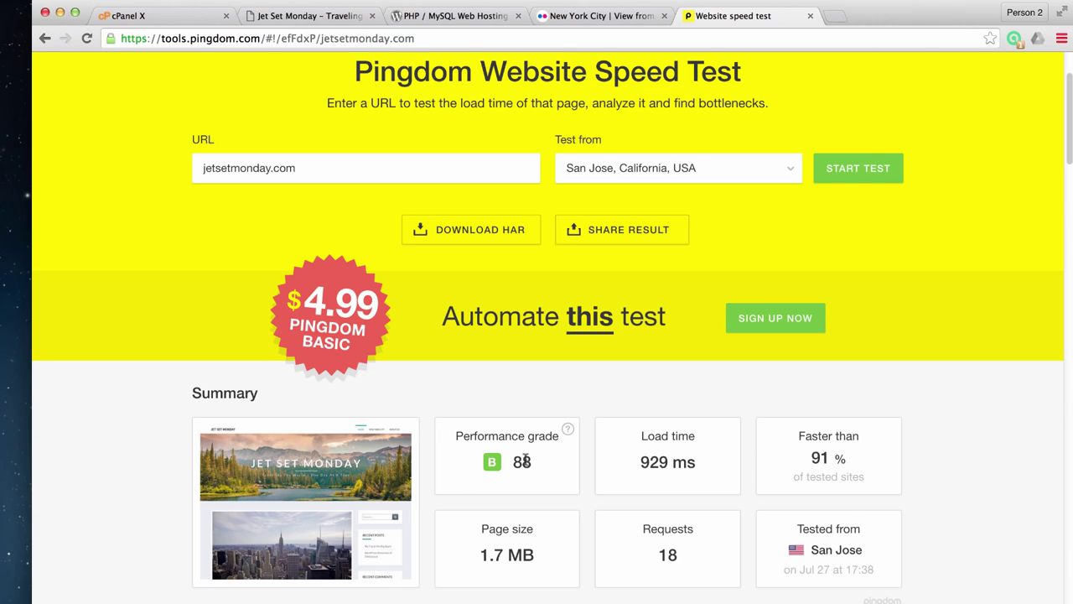
scroll(526, 459, down, 1)
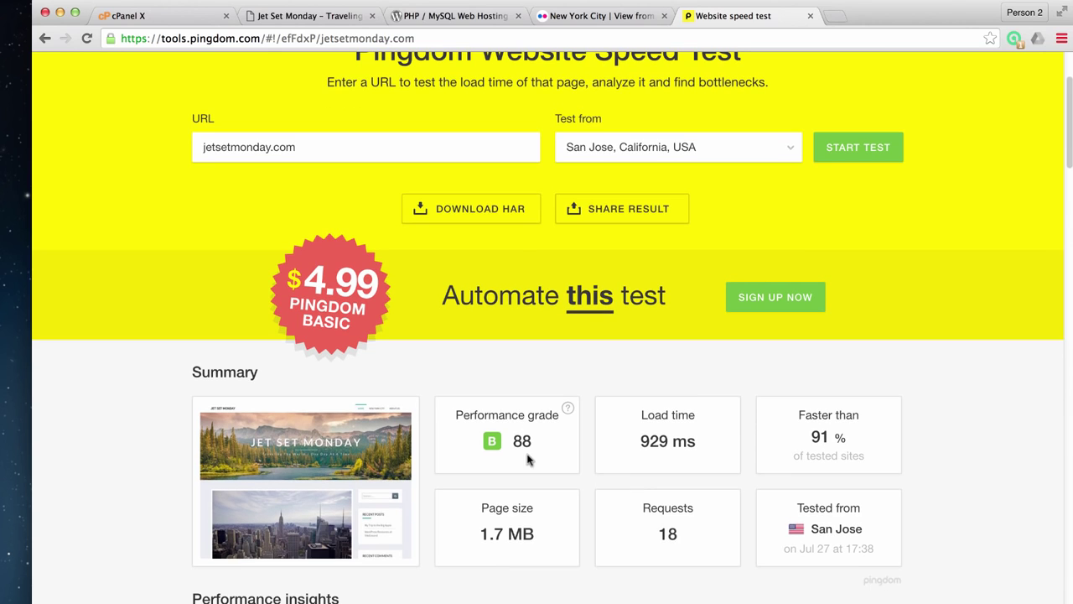
scroll(528, 460, up, 1)
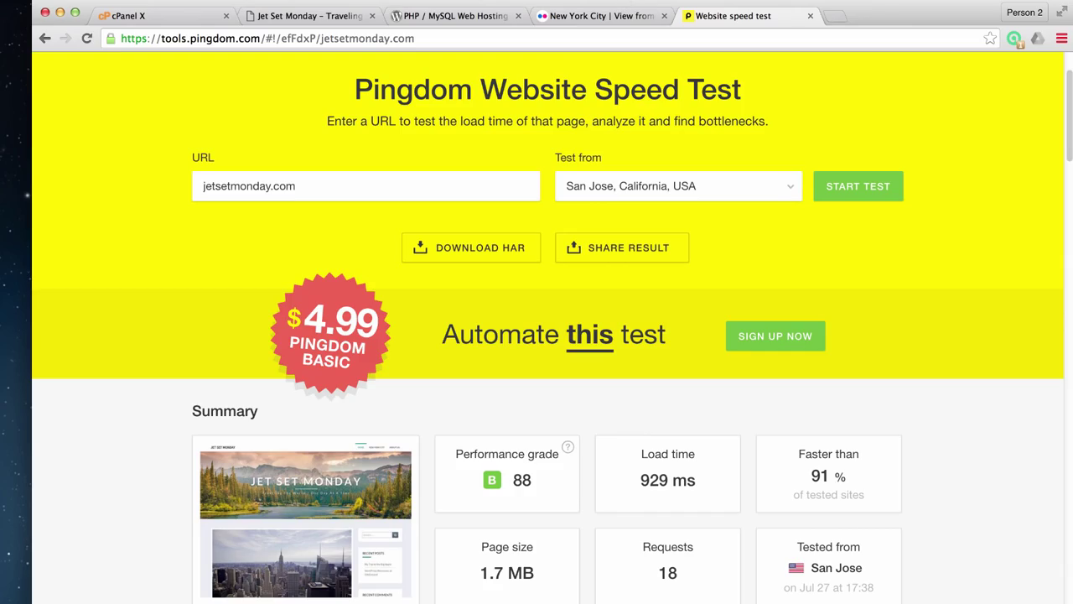
scroll(587, 209, up, 2)
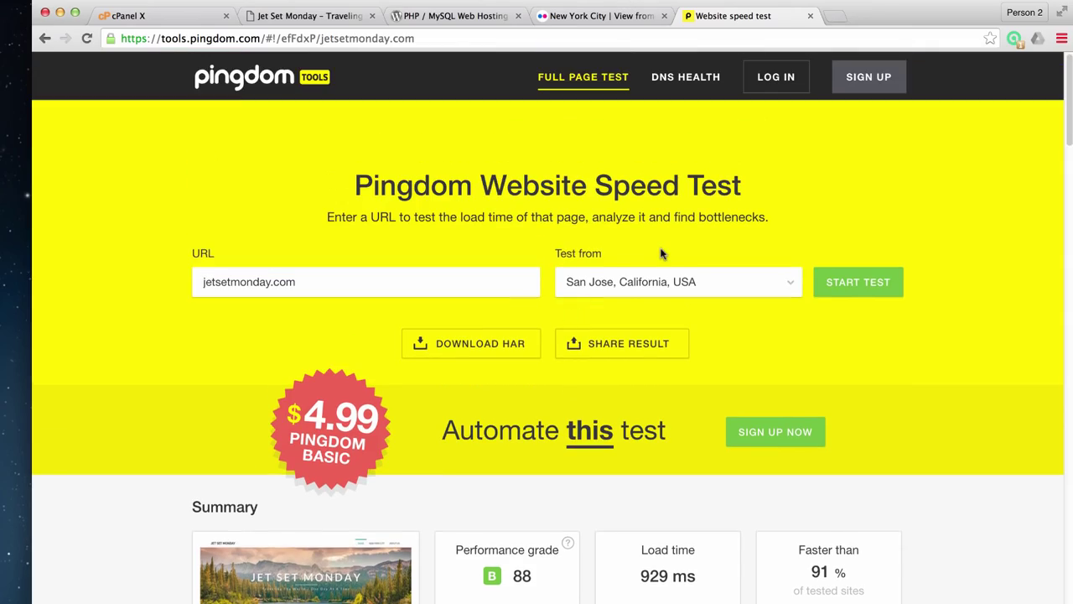